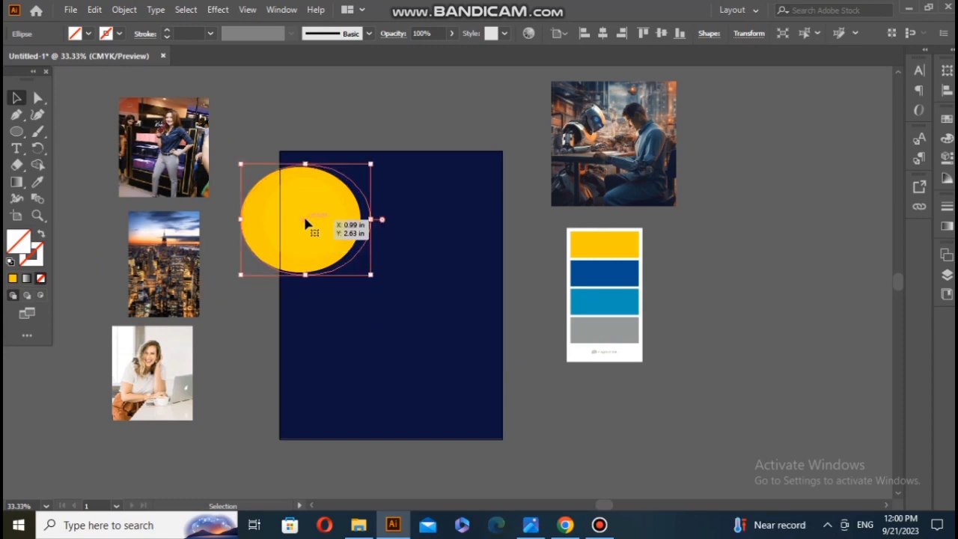
Step: Give the outline ellipse around the yellow circle a light blue-grey stroke
double_click(39, 253)
click(332, 201)
click(628, 173)
click(57, 124)
Step: Copy the outline ellipse, paste it in front, and enlarge the copy slightly around the yellow ellipse
click(340, 266)
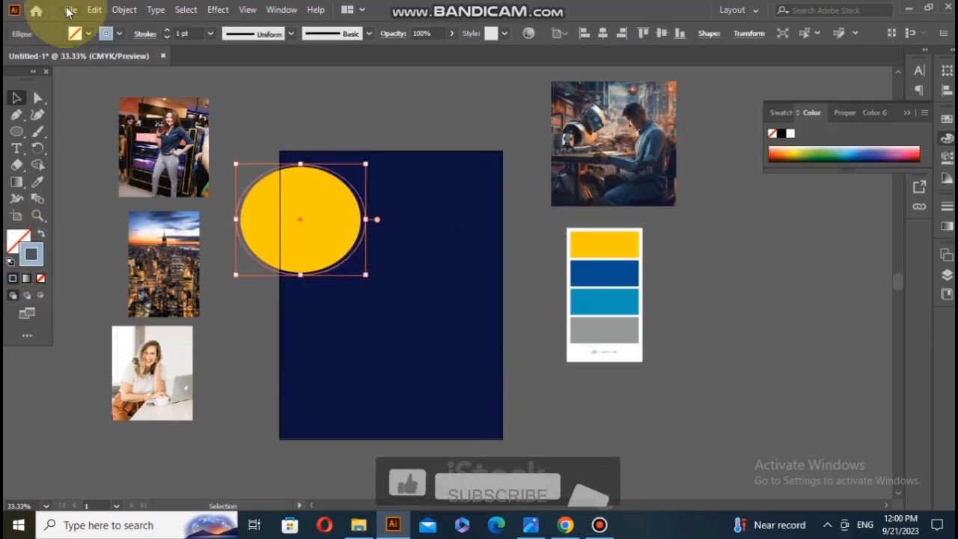
click(94, 10)
click(112, 78)
click(95, 9)
click(119, 110)
drag(366, 275, 370, 279)
drag(300, 227, 300, 224)
click(335, 292)
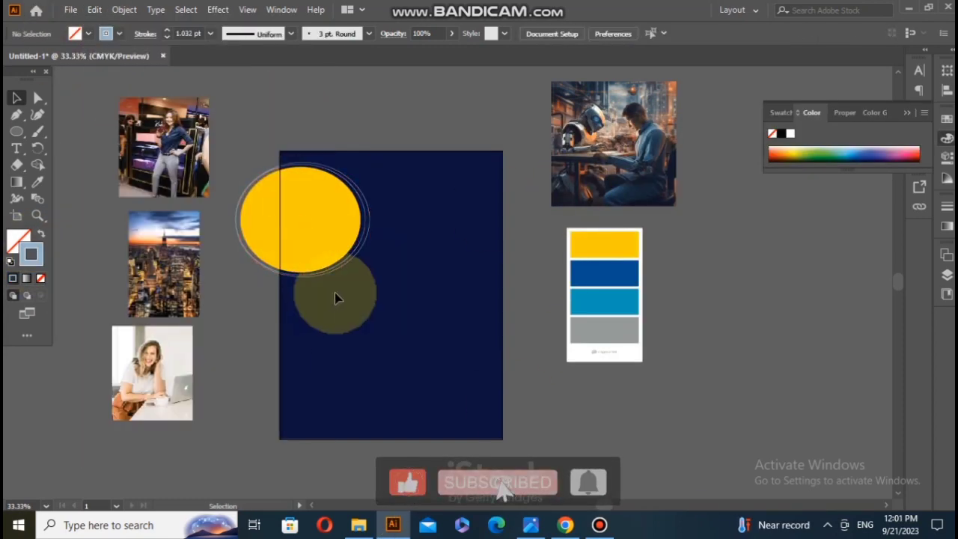
Step: Paste a copy of the second outline in front and enlarge it slightly down and to the right as a third ring
click(342, 270)
click(94, 11)
click(112, 78)
click(94, 10)
click(120, 110)
drag(371, 280, 373, 289)
click(282, 103)
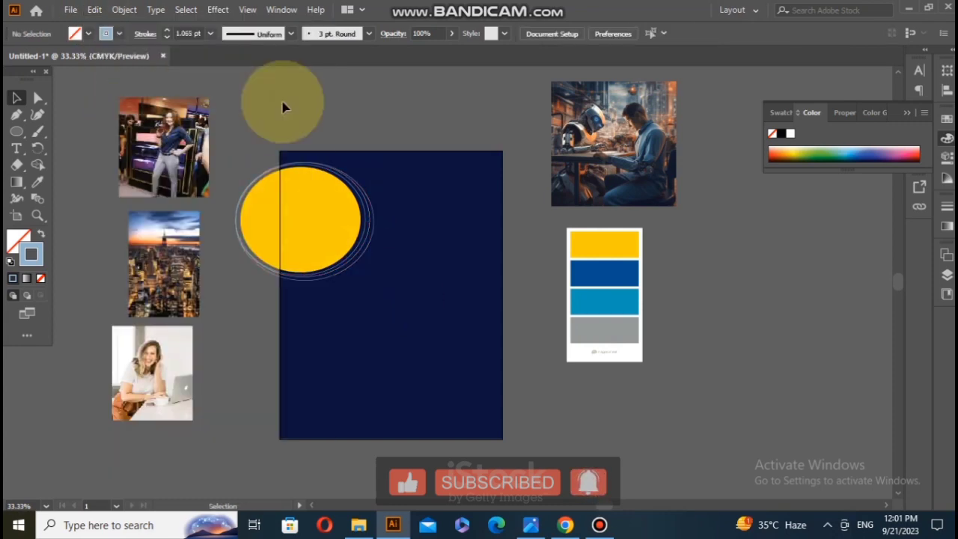
Step: Set the outermost ring's stroke colour to white
click(313, 280)
double_click(36, 254)
click(296, 153)
click(633, 149)
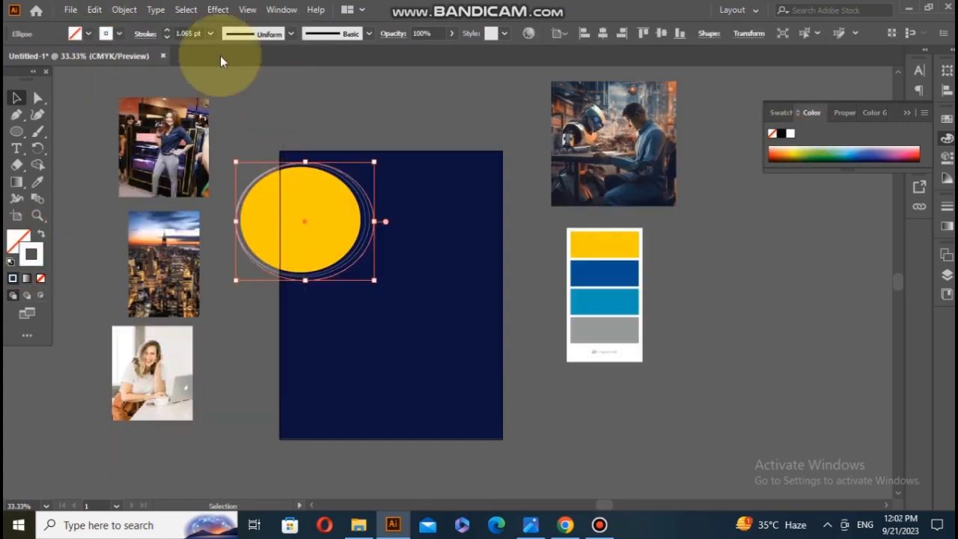
Step: Give the middle ring a grey stroke with a 9 pt weight
click(346, 263)
click(37, 182)
click(605, 330)
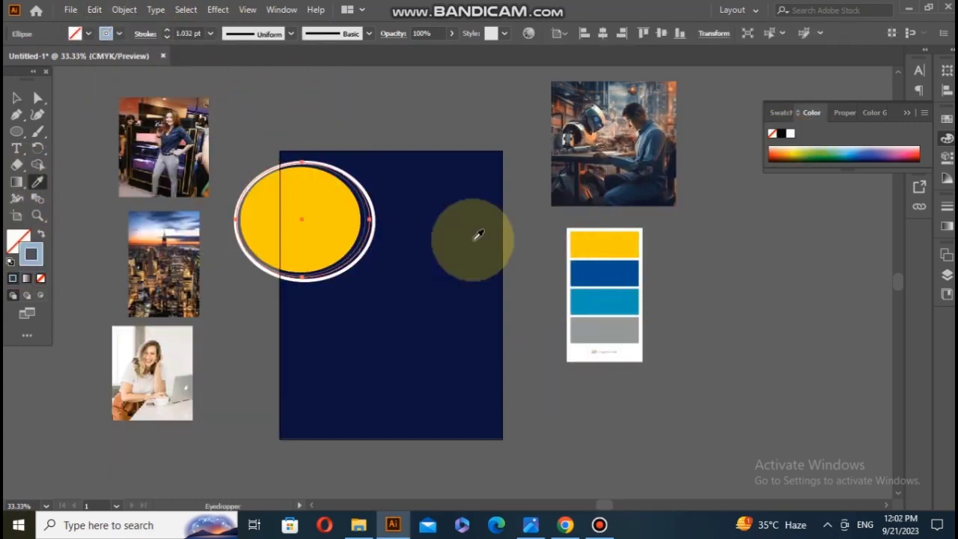
double_click(31, 255)
click(312, 222)
click(629, 173)
click(210, 33)
click(215, 217)
Step: Give the innermost outline ring a blue 9 pt stroke and no fill
click(22, 102)
click(360, 250)
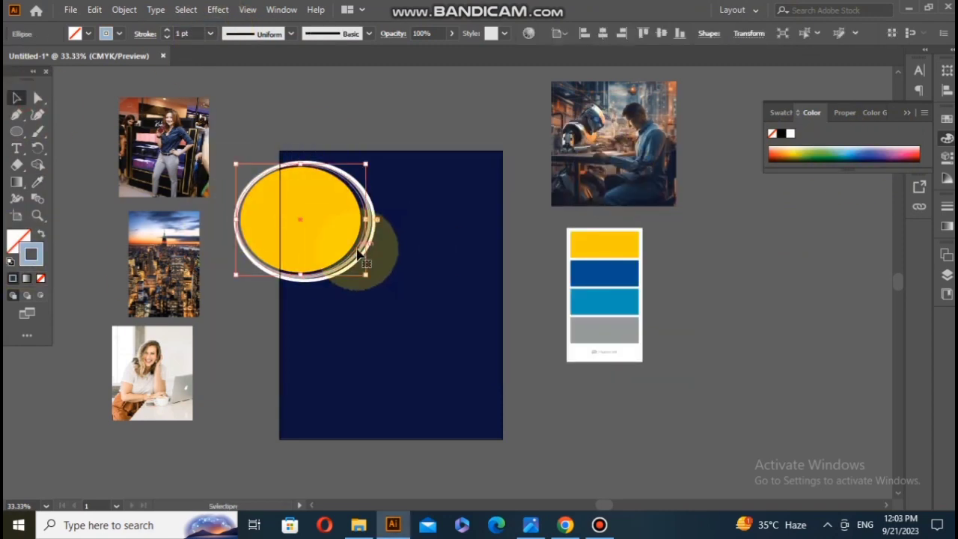
double_click(16, 237)
click(448, 166)
click(631, 153)
double_click(30, 253)
click(631, 152)
click(17, 237)
click(40, 278)
click(210, 33)
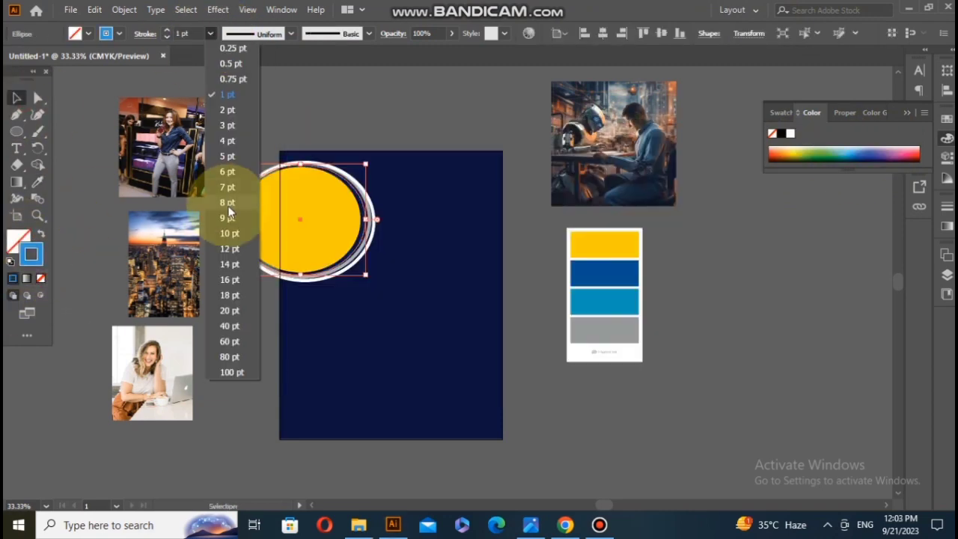
click(229, 217)
Step: Add a 9 pt yellow stroke to the filled yellow ellipse
click(249, 148)
click(342, 250)
click(210, 34)
click(227, 217)
double_click(32, 254)
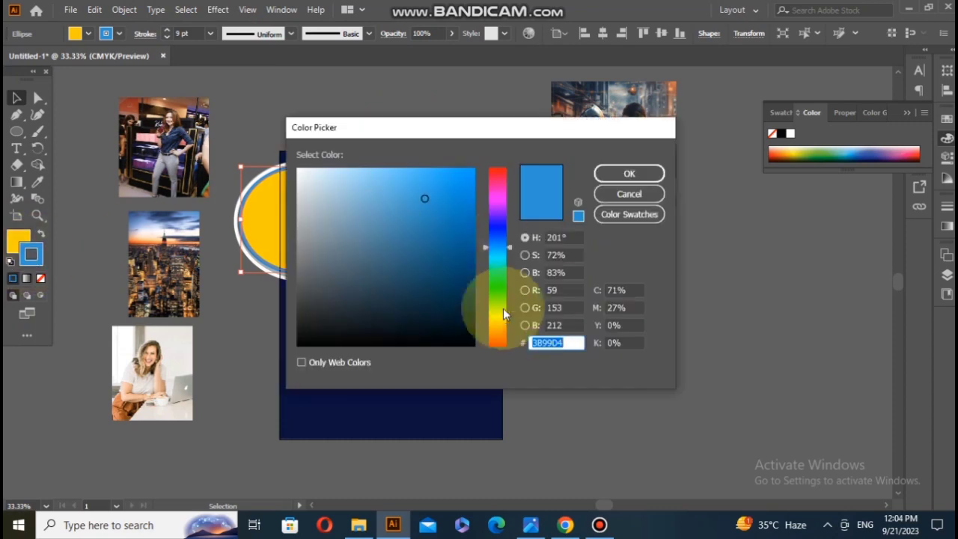
click(497, 314)
click(470, 175)
click(601, 173)
Step: Change the central ellipse's fill to black
double_click(17, 239)
click(310, 338)
click(604, 179)
Step: Shift the white outer ring slightly up and to the left around the inner rings
scroll(307, 201, up, 3)
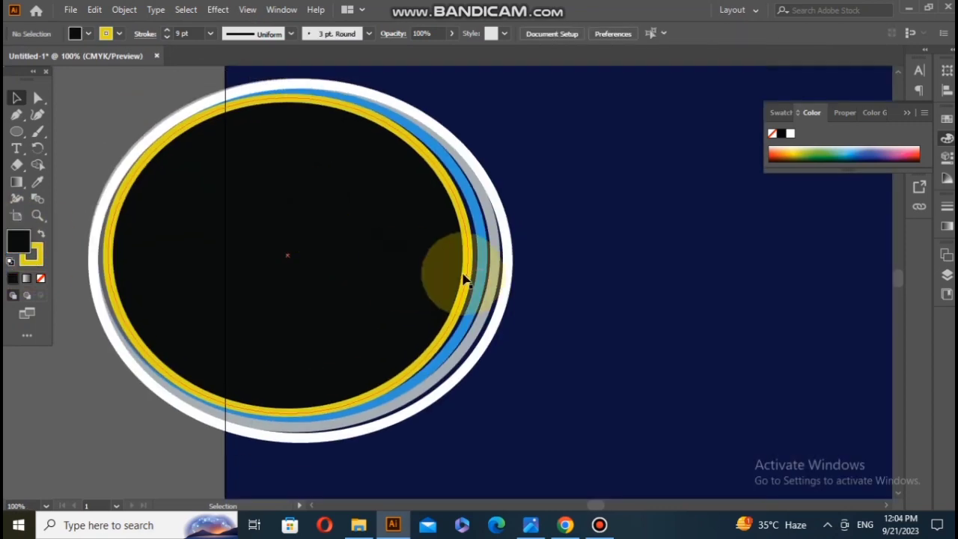
click(464, 368)
click(38, 98)
drag(435, 397, 432, 392)
Step: Enlarge the blue ring slightly from its lower-right corner
click(458, 337)
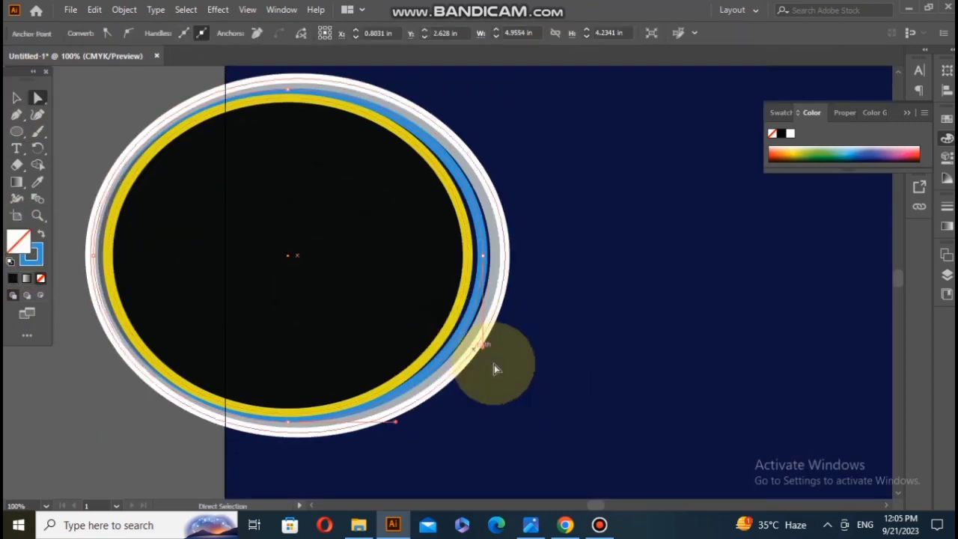
key(v)
drag(483, 422, 488, 425)
key(a)
click(485, 258)
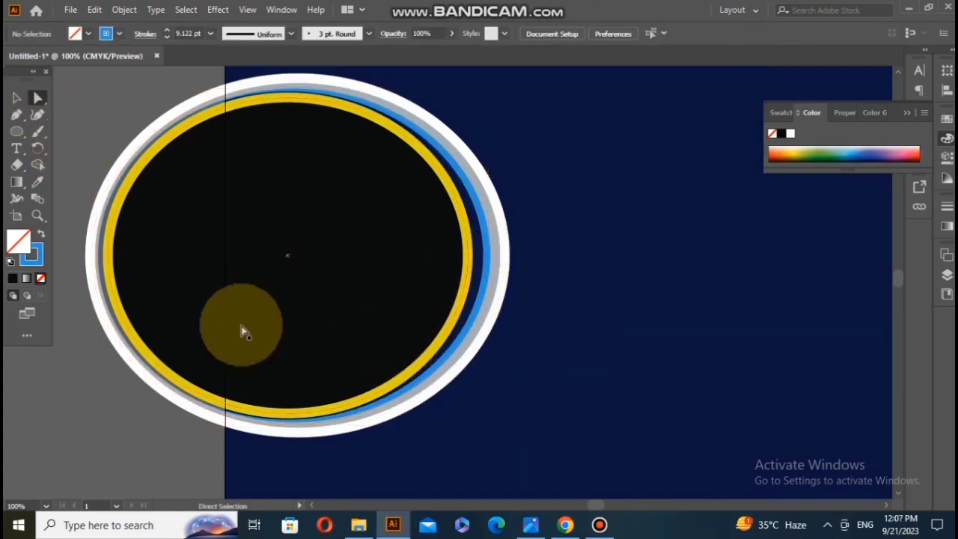
Step: Reposition the blue ring around the black ellipse by moving it slightly sideways
click(242, 331)
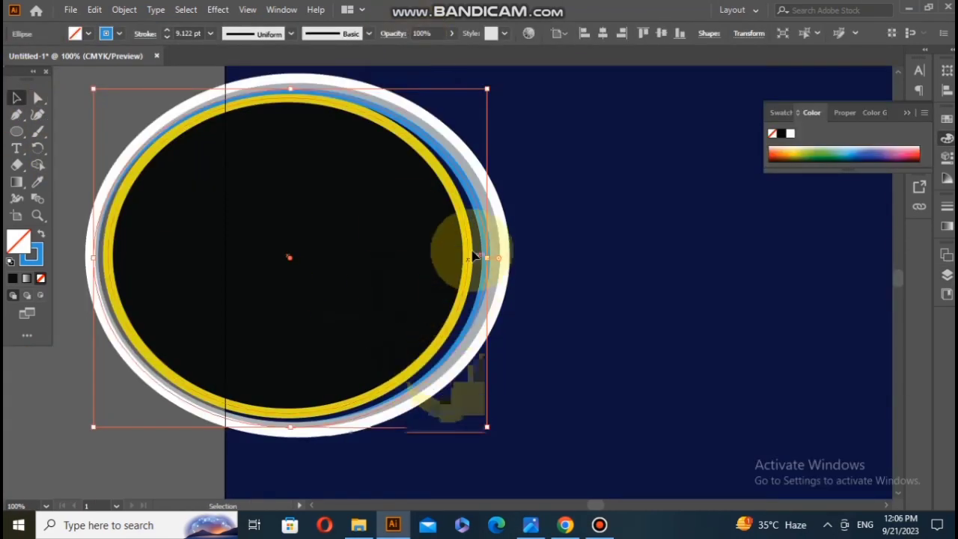
drag(292, 260, 290, 260)
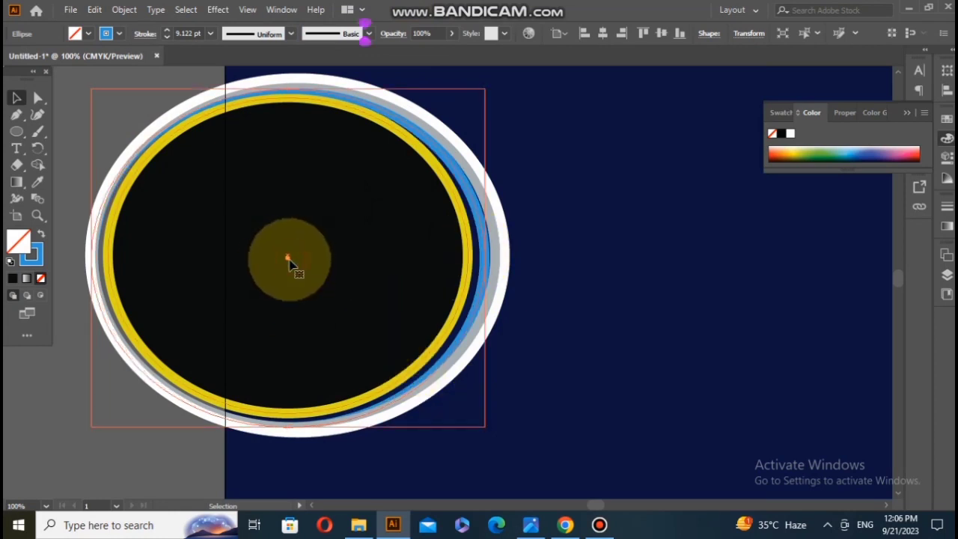
click(293, 258)
click(478, 306)
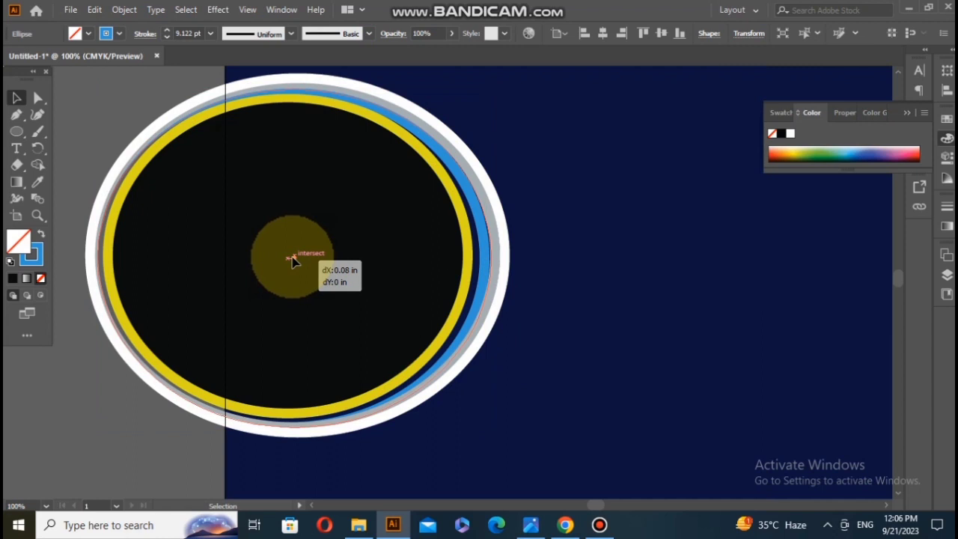
click(571, 327)
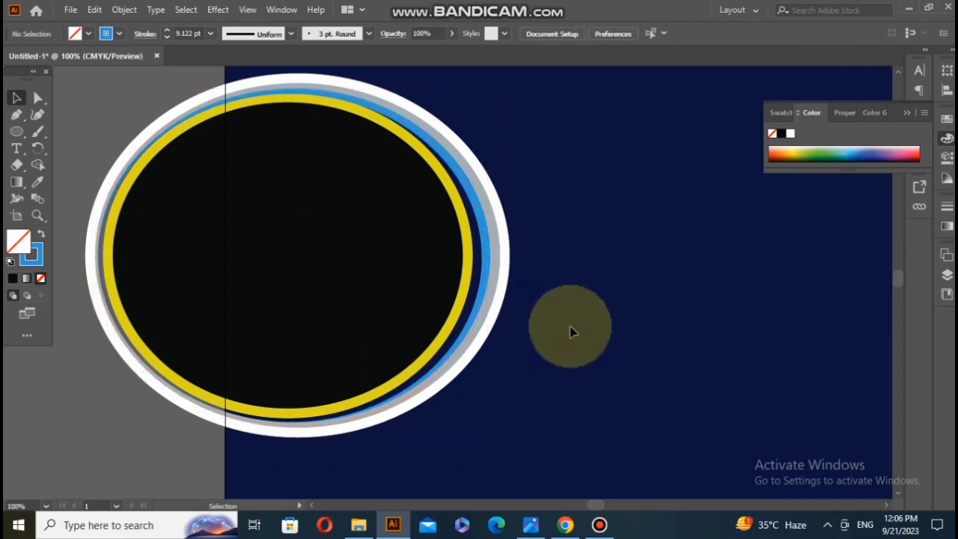
Step: Fine-tune the blue ring at its rightmost anchor point with Direct Selection
click(423, 378)
click(37, 97)
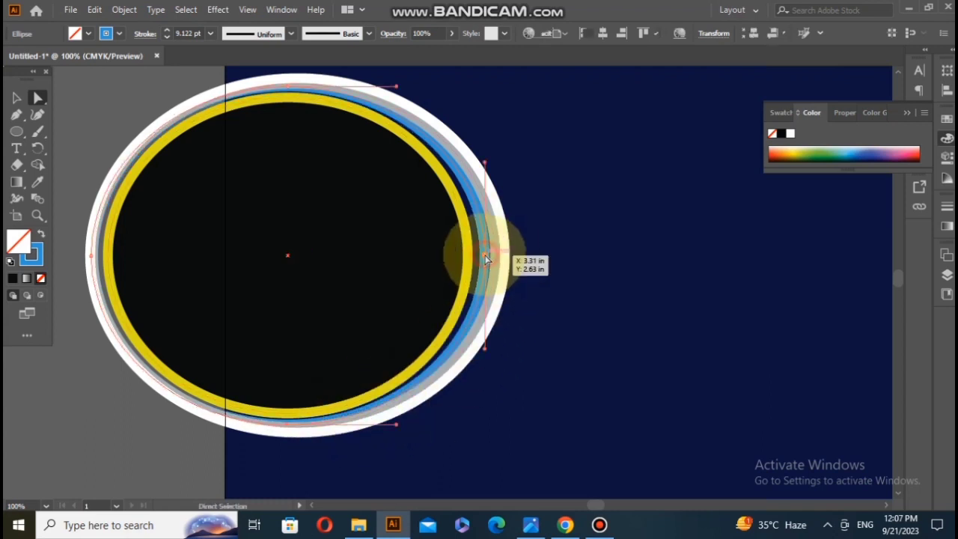
click(485, 258)
click(558, 262)
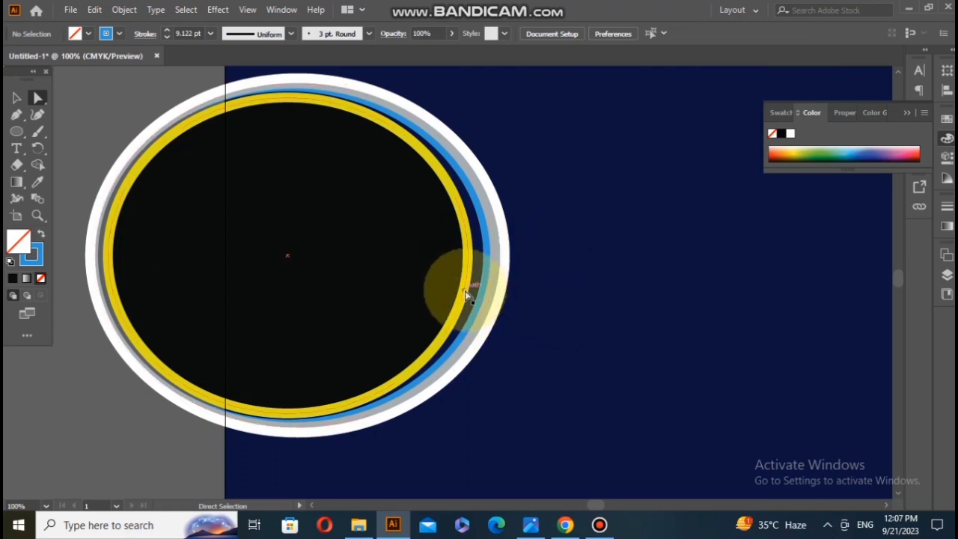
Step: Select the ellipses with the navy background and remove the parts overhanging the page's left edge with Shape Builder
scroll(250, 316, down, 1)
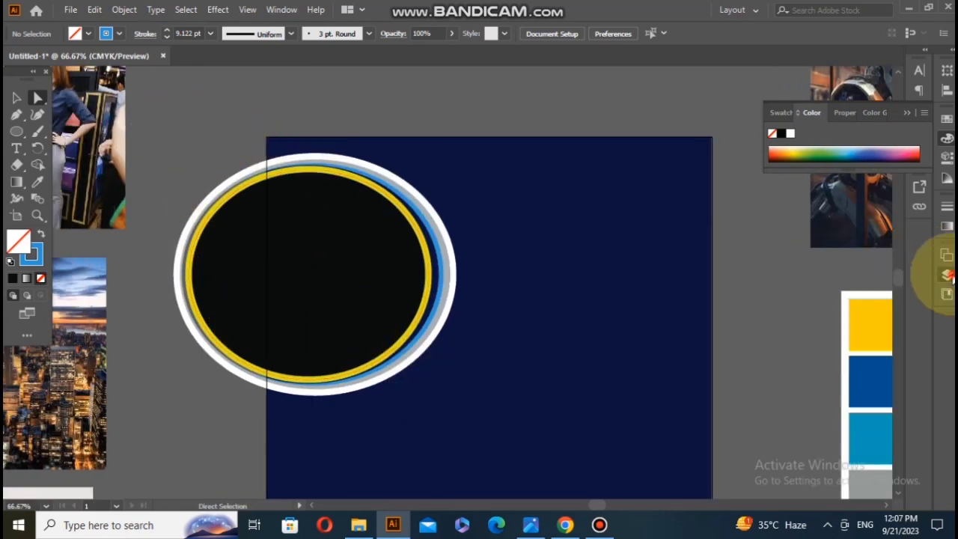
click(947, 276)
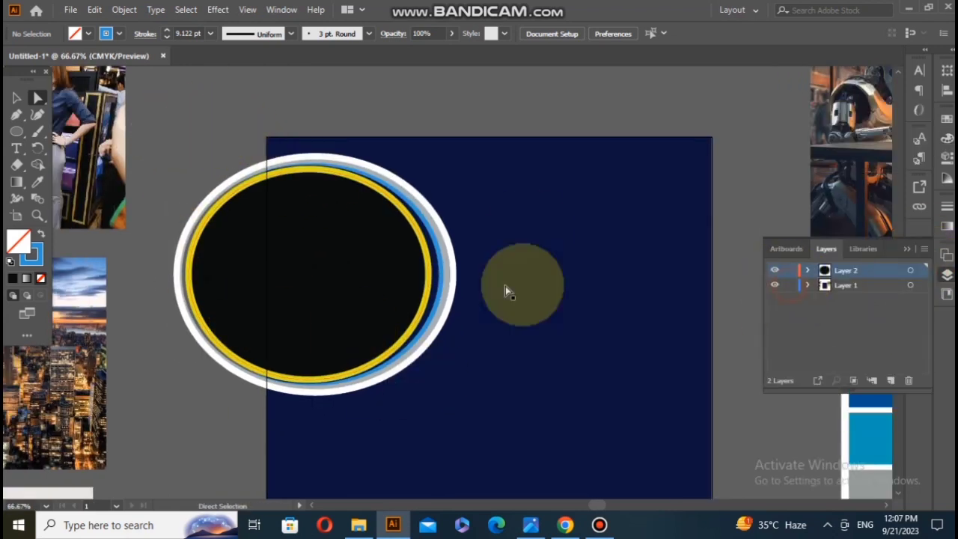
click(498, 384)
click(32, 166)
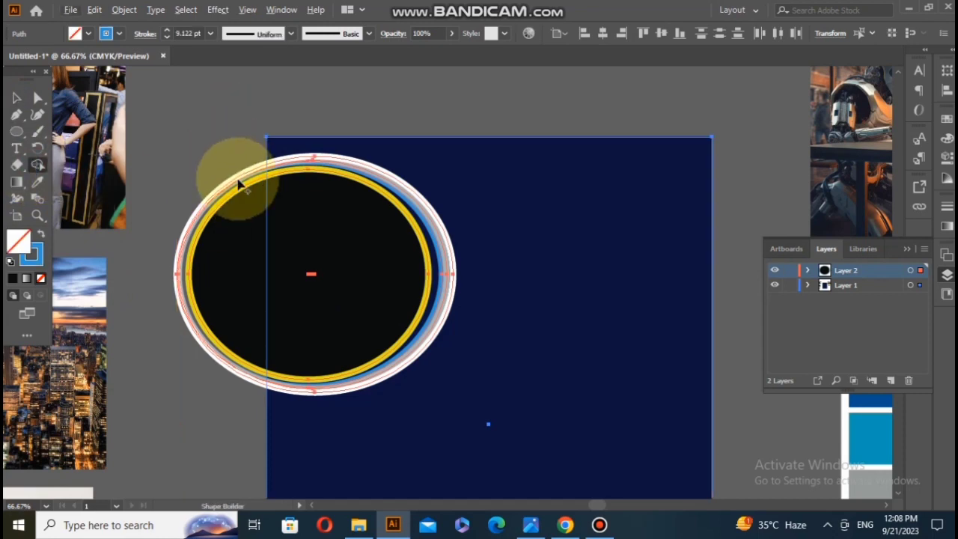
mouse_move(238, 184)
mouse_down()
mouse_move(218, 399)
mouse_move(253, 178)
mouse_up()
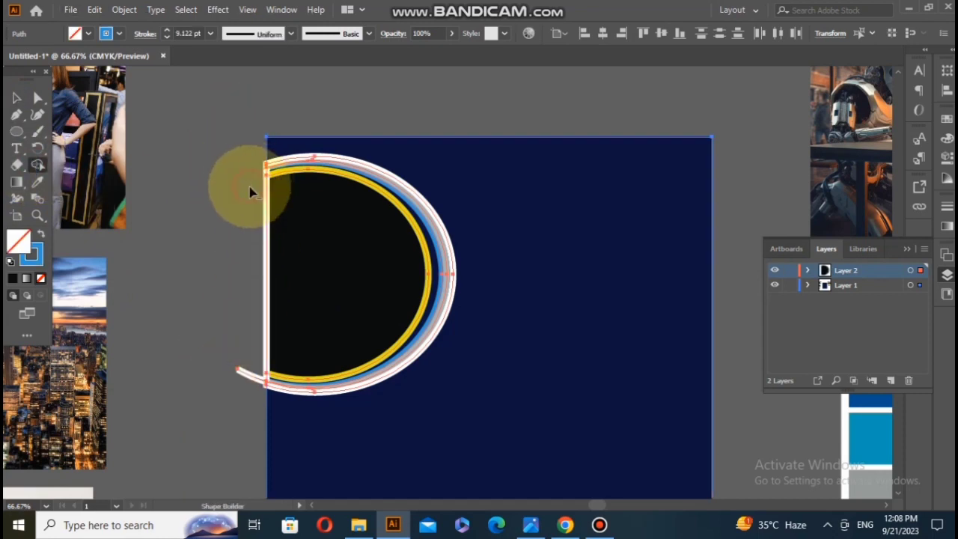
drag(235, 390, 245, 339)
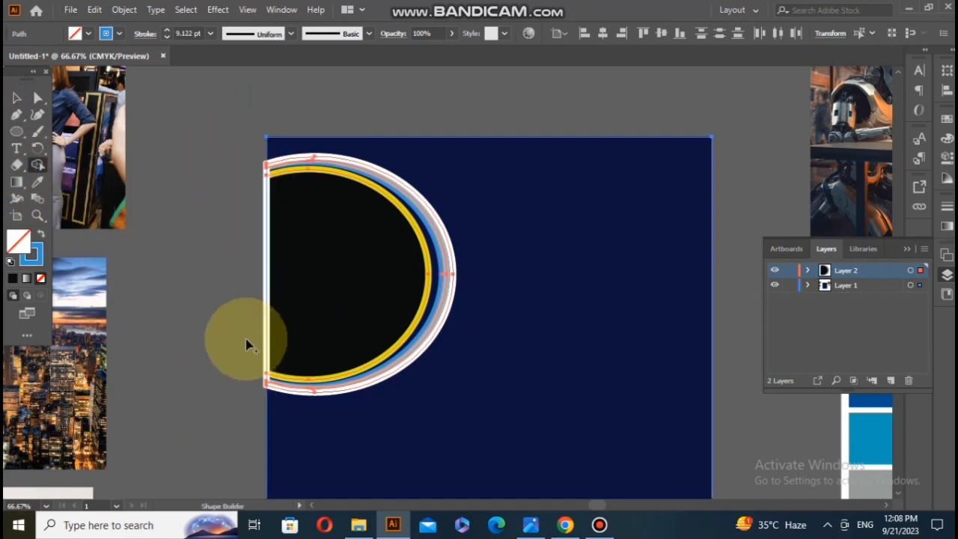
Step: Lock Layer 1 and make Layer 2 the active, unlocked layer
click(16, 97)
click(253, 279)
click(790, 271)
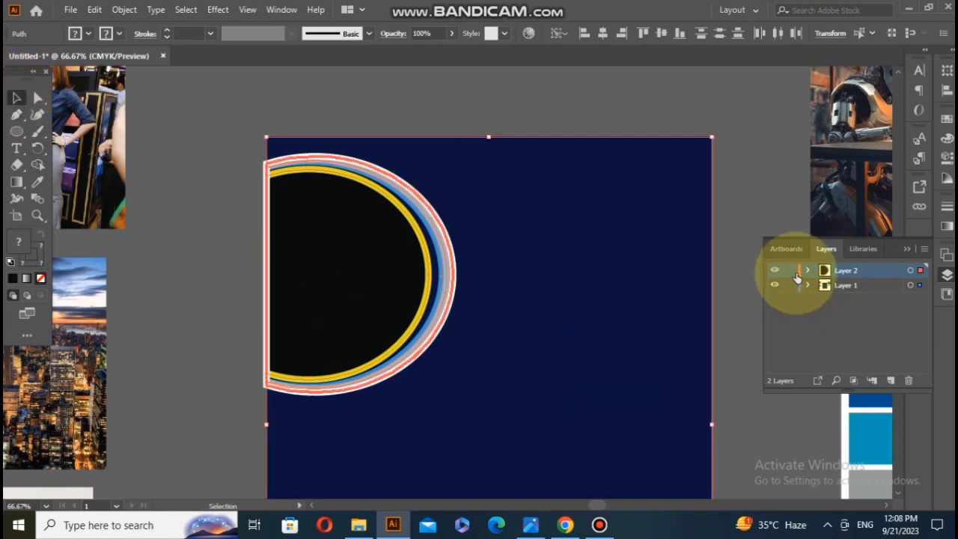
click(866, 287)
click(790, 285)
click(285, 204)
click(229, 168)
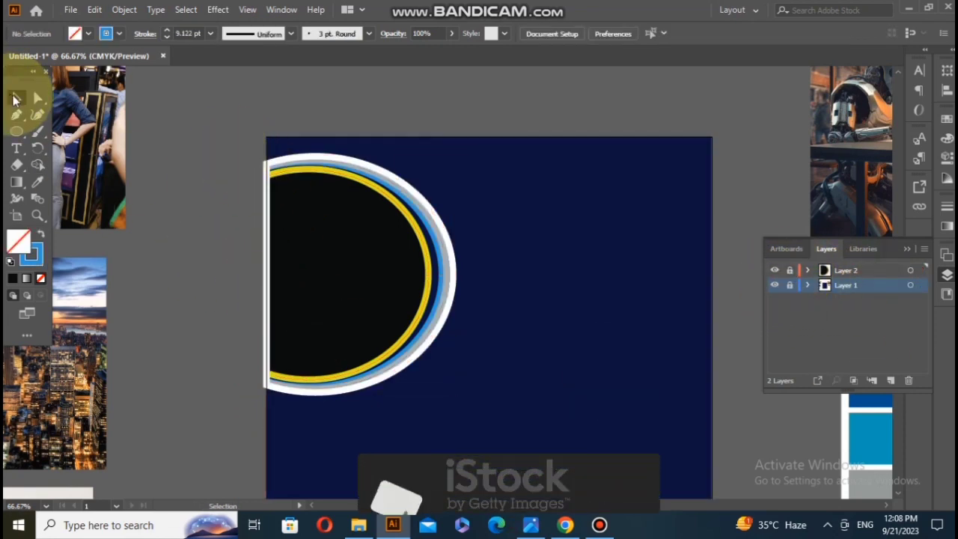
click(885, 270)
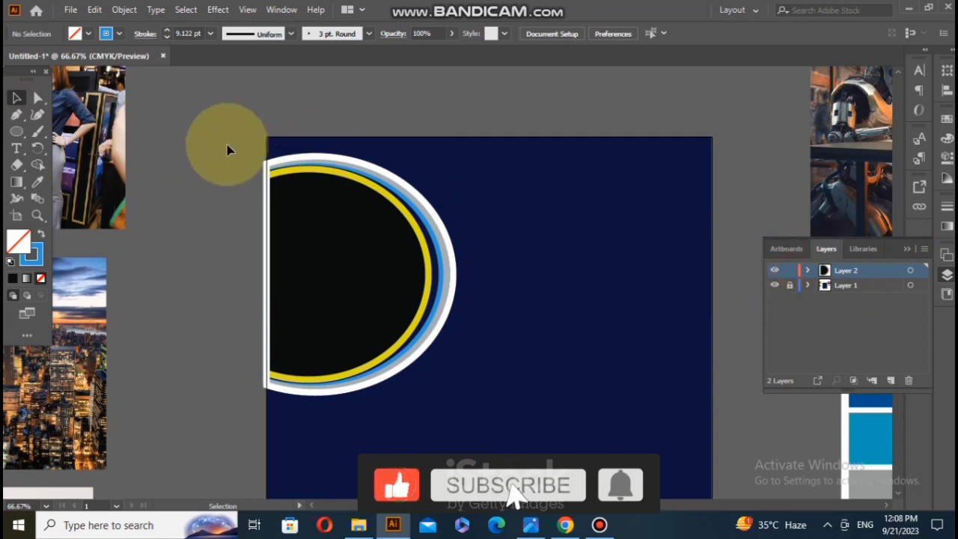
Step: Group the cropped ellipses and stretch the group's straight side slightly past the page's left edge
drag(224, 145, 504, 367)
right_click(344, 342)
click(384, 133)
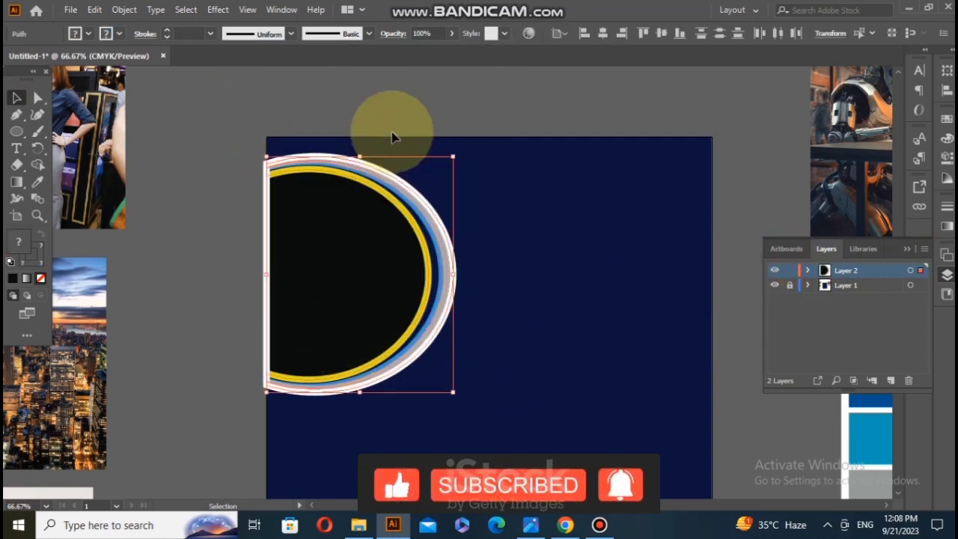
drag(266, 274, 248, 273)
click(192, 256)
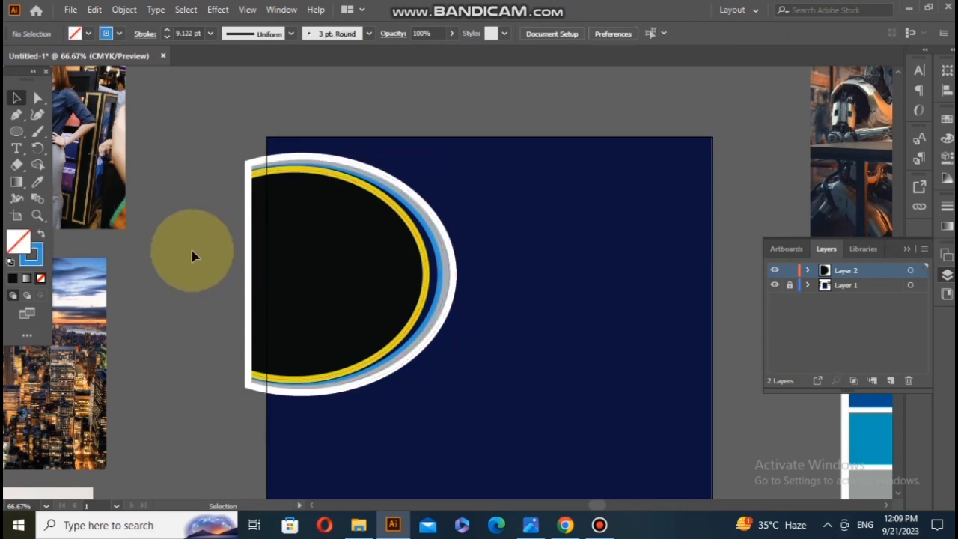
Step: Ungroup the cropped ellipses and pull the white outer ring's right side slightly inward
right_click(426, 333)
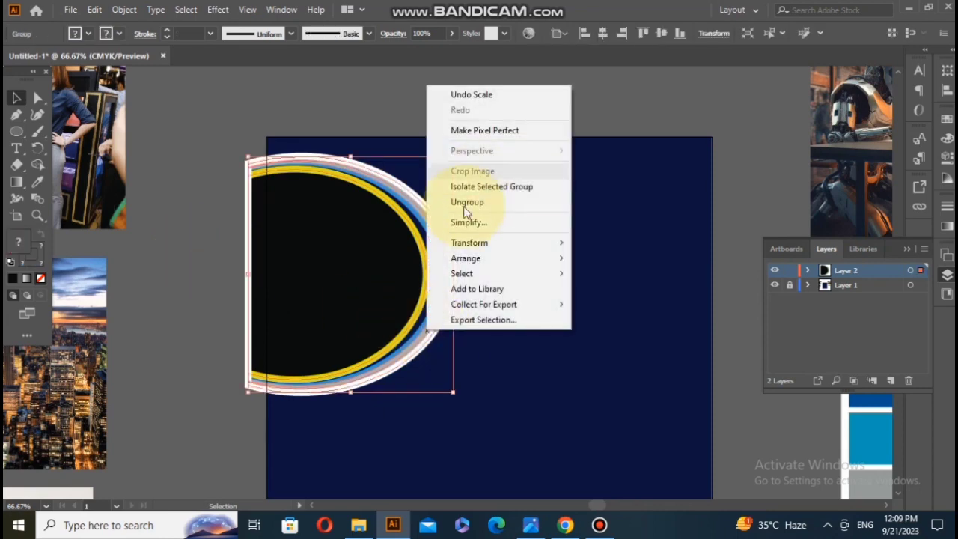
click(467, 202)
click(479, 286)
scroll(439, 279, up, 2)
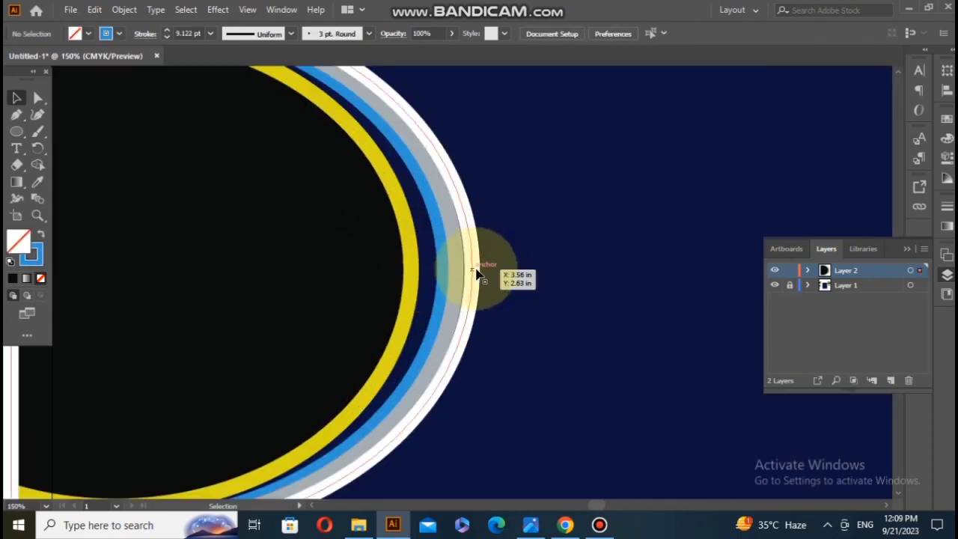
drag(471, 273, 469, 275)
scroll(461, 307, down, 1)
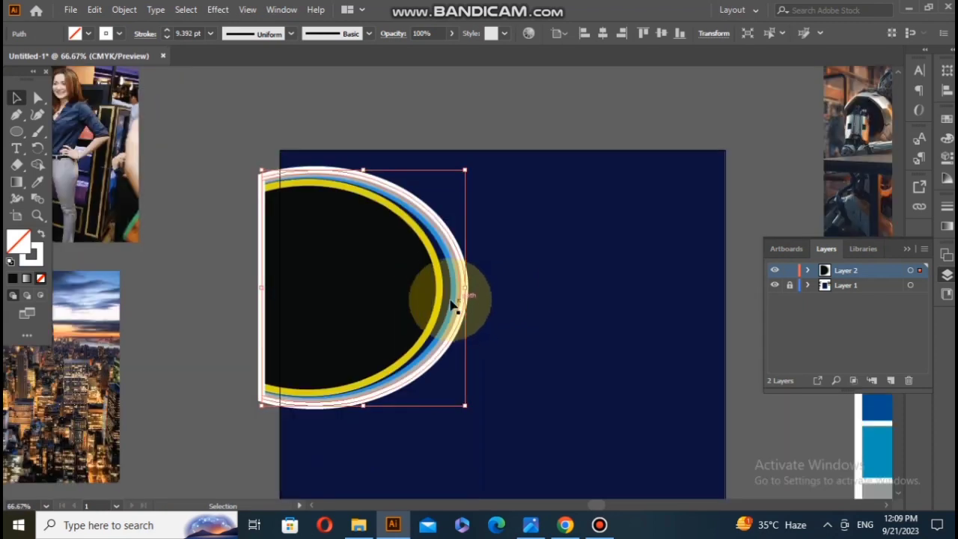
click(210, 273)
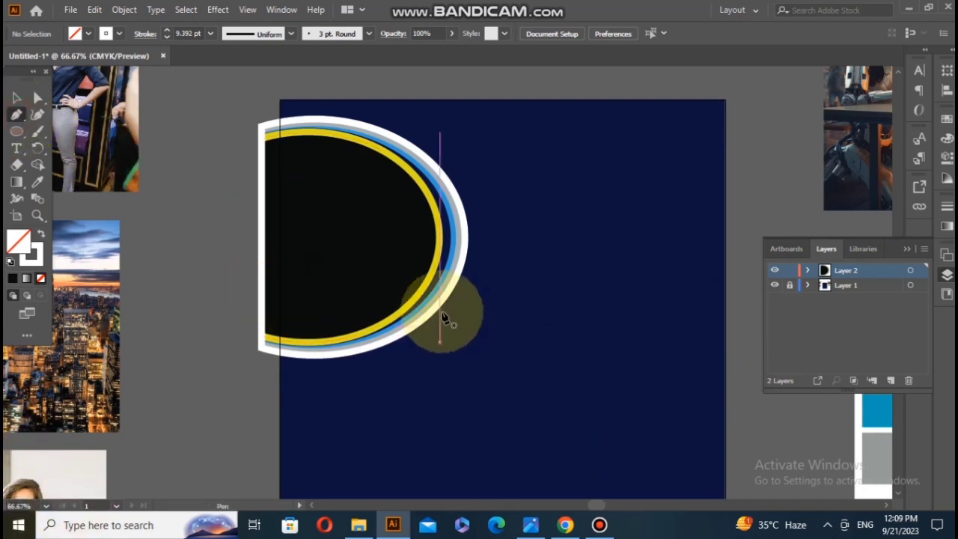
Step: Draw a narrow slanted band with the Pen tool from the ellipse's lower-right rim to the page's right edge, with the palette's yellow fill and no stroke
scroll(453, 307, down, 1)
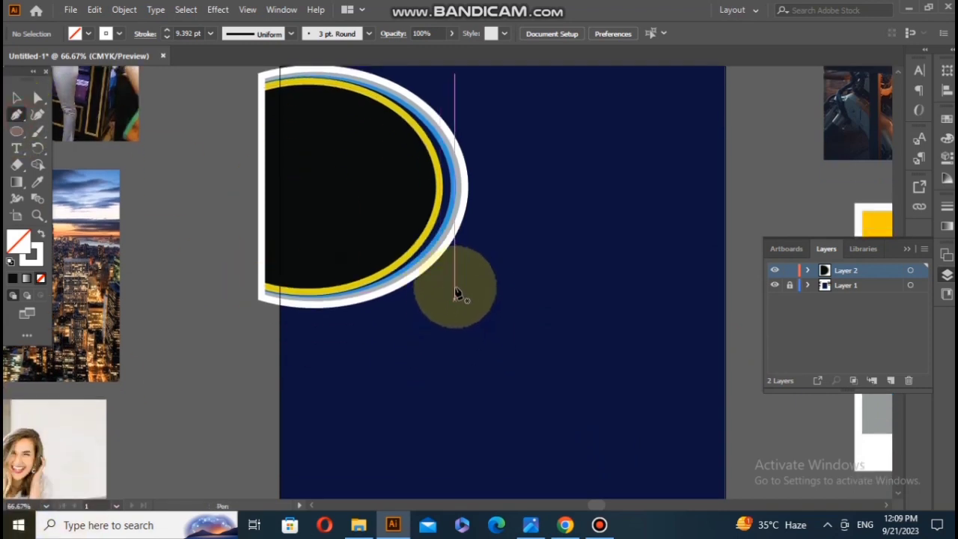
click(436, 257)
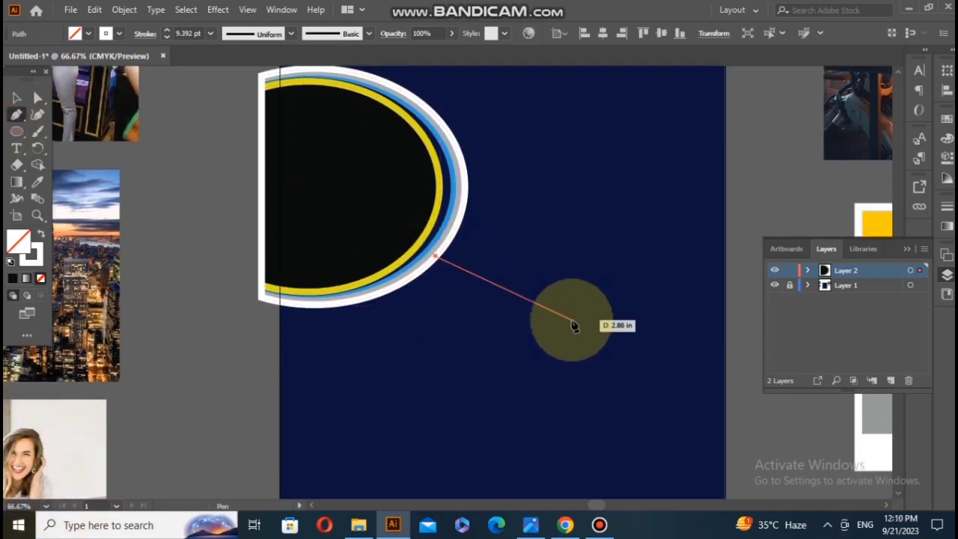
click(725, 382)
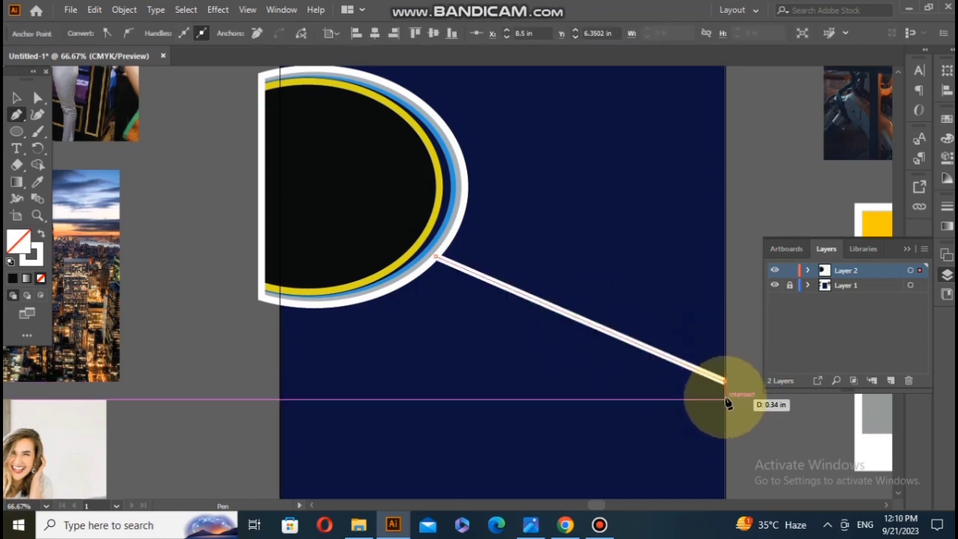
click(31, 254)
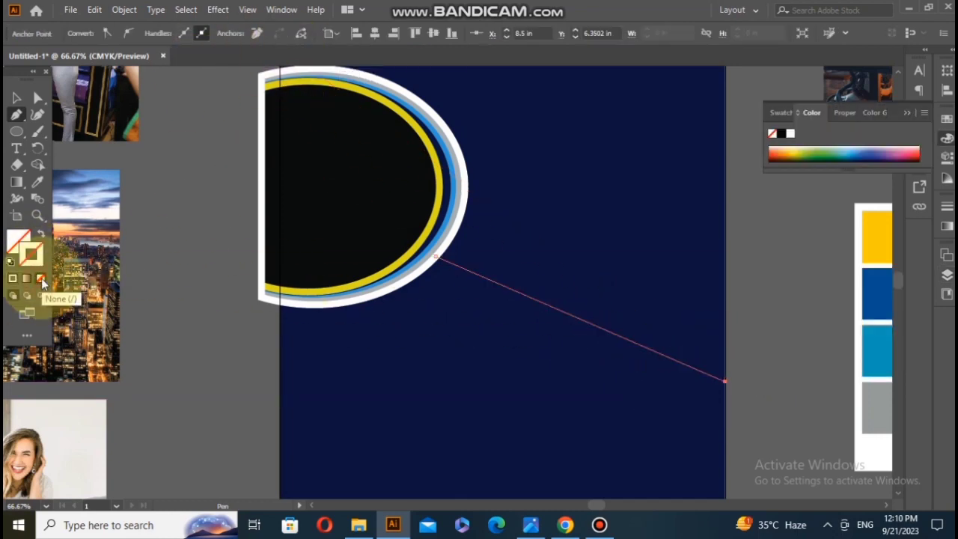
click(724, 396)
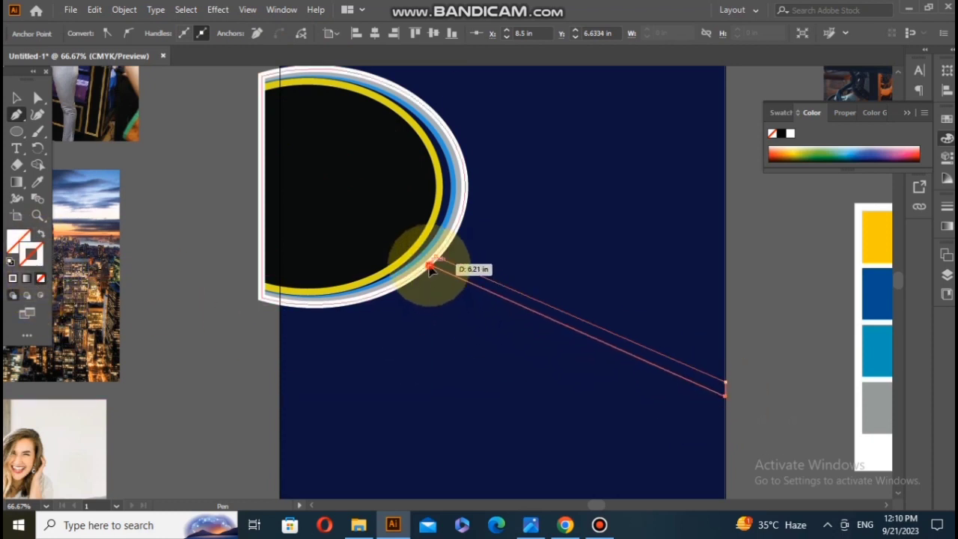
click(37, 181)
click(877, 232)
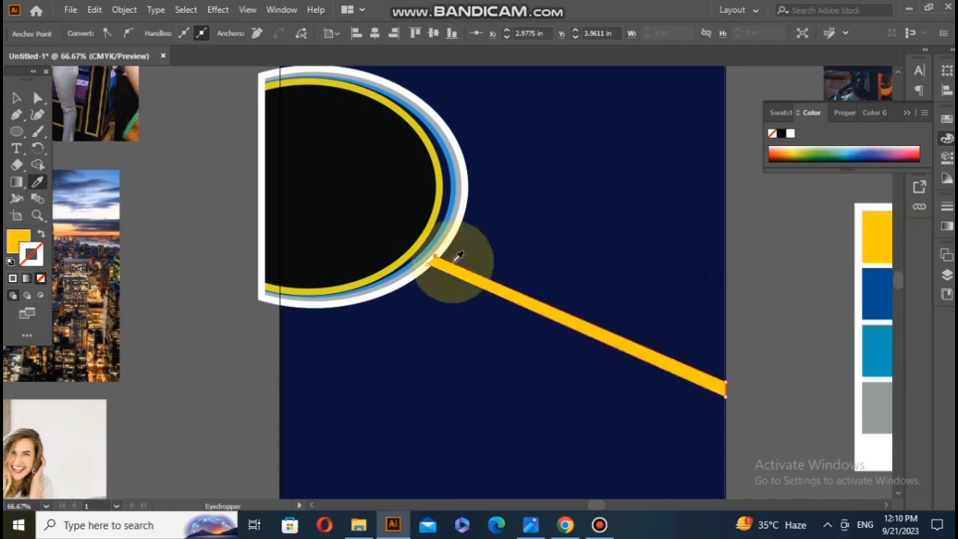
Step: Duplicate the yellow band slightly below itself and fill the copy with the dark blue of the colour palette
click(18, 98)
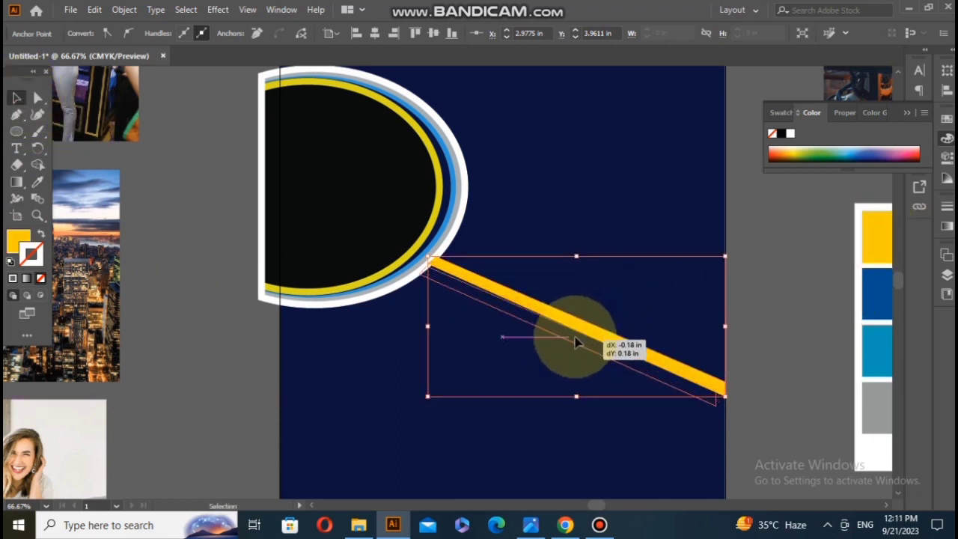
drag(575, 336, 575, 337)
click(317, 289)
click(38, 182)
click(878, 305)
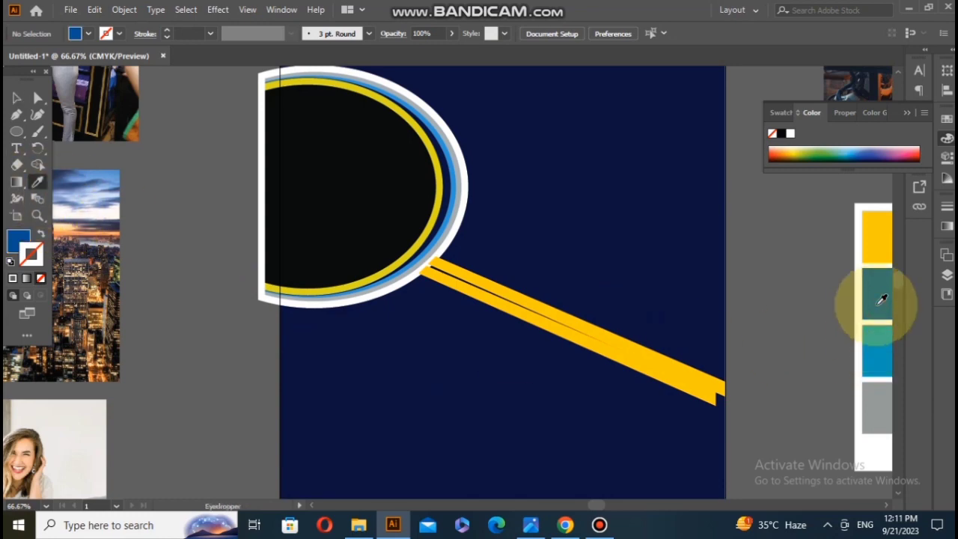
click(16, 101)
click(491, 301)
click(36, 183)
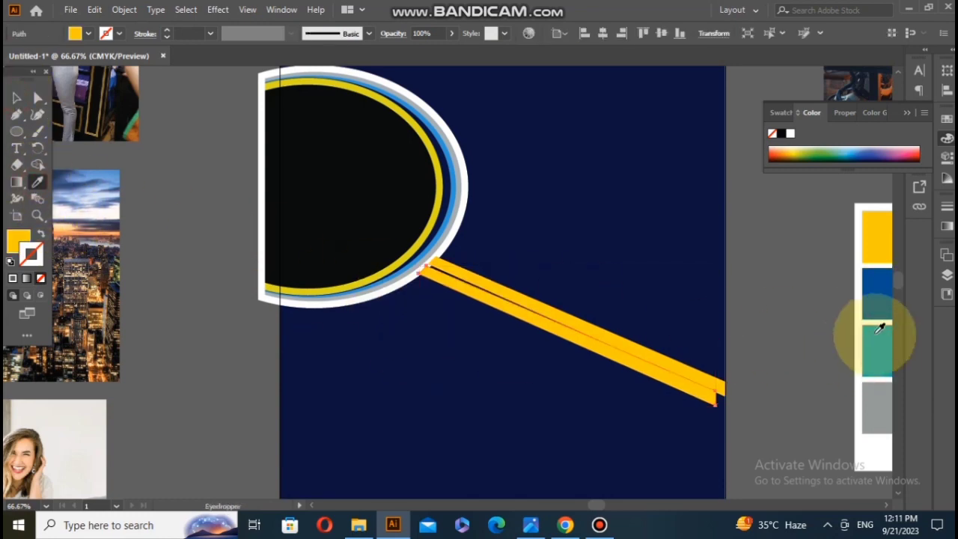
click(877, 299)
Step: Shorten and slightly rotate the dark blue band, and fit it against the underside of the yellow band
click(16, 98)
drag(713, 402, 654, 381)
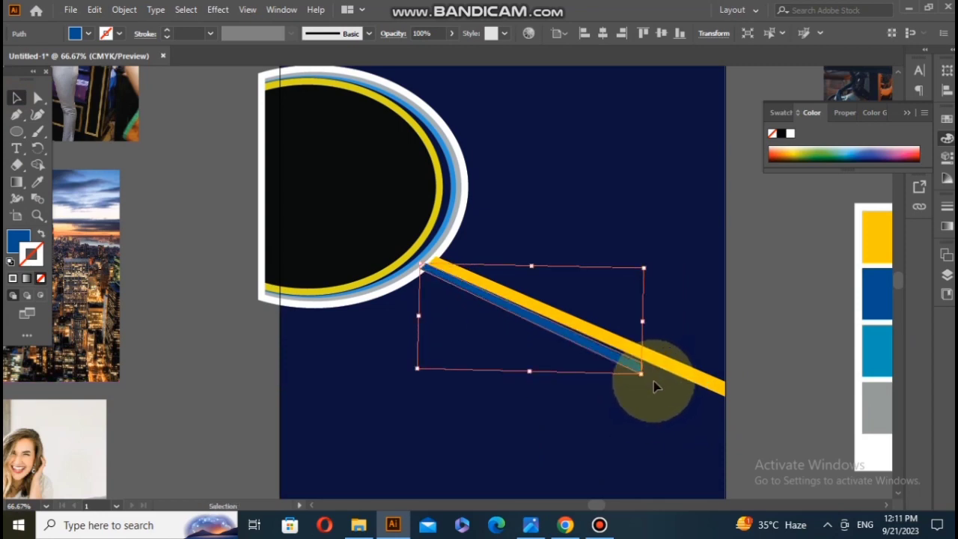
scroll(626, 403, up, 3)
drag(655, 332, 660, 329)
scroll(543, 368, up, 1)
scroll(544, 368, down, 1)
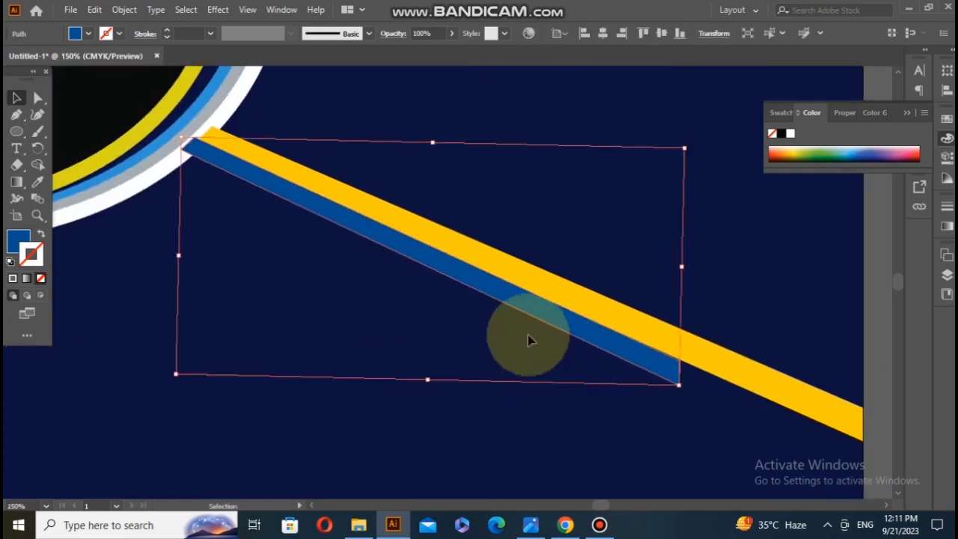
drag(428, 384, 422, 420)
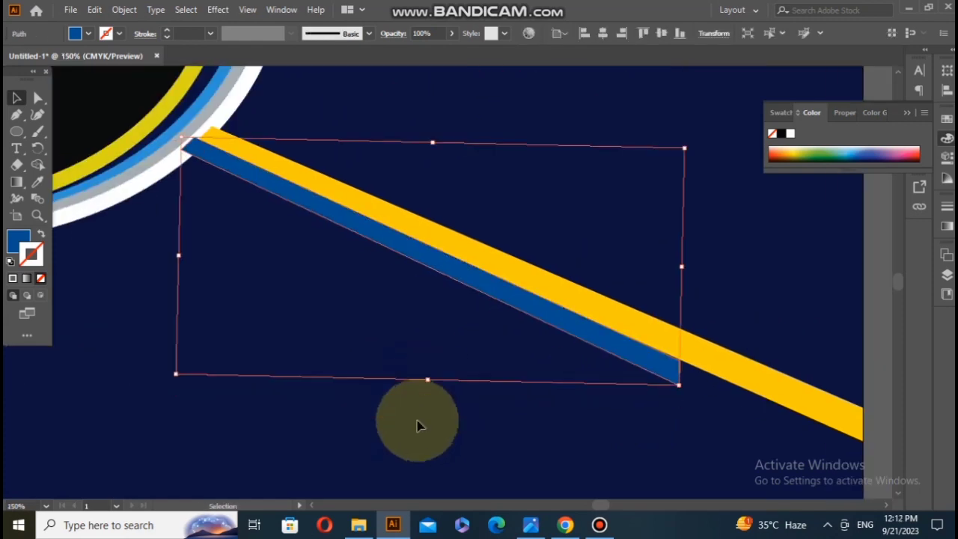
Step: Widen the dark blue band by moving its two lower corner points outward
click(39, 97)
drag(677, 384, 669, 400)
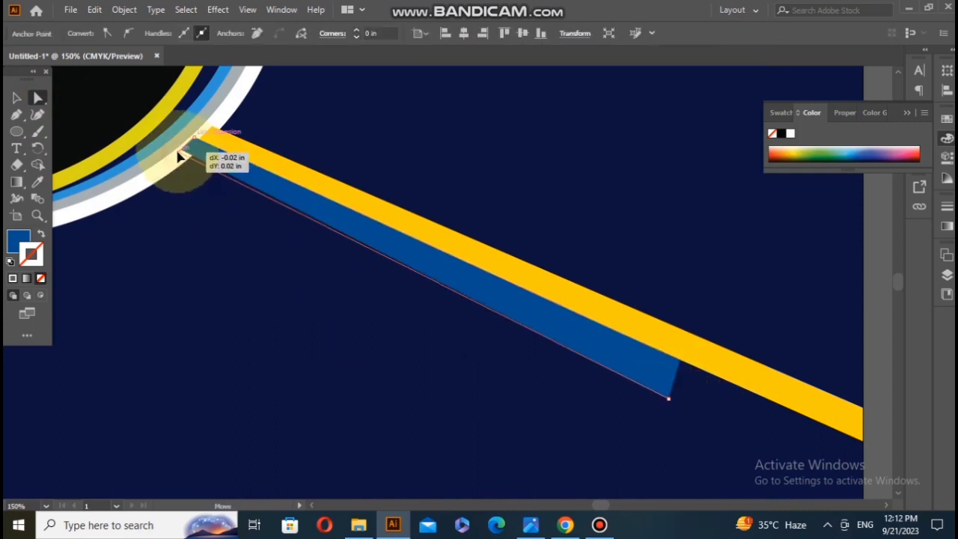
drag(177, 162, 184, 147)
click(333, 342)
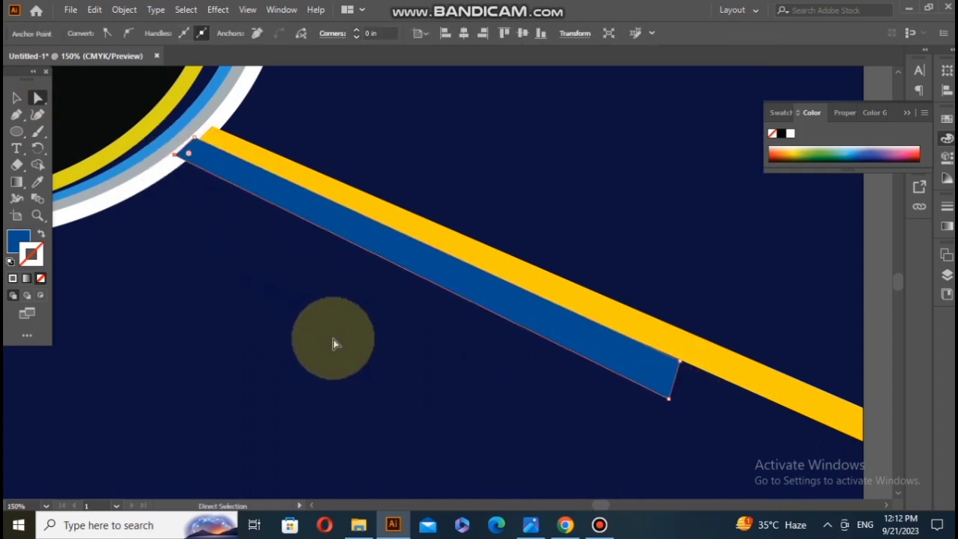
Step: Duplicate the dark blue band down along the ellipse's rim, just below the original
click(16, 97)
click(527, 324)
scroll(526, 318, down, 1)
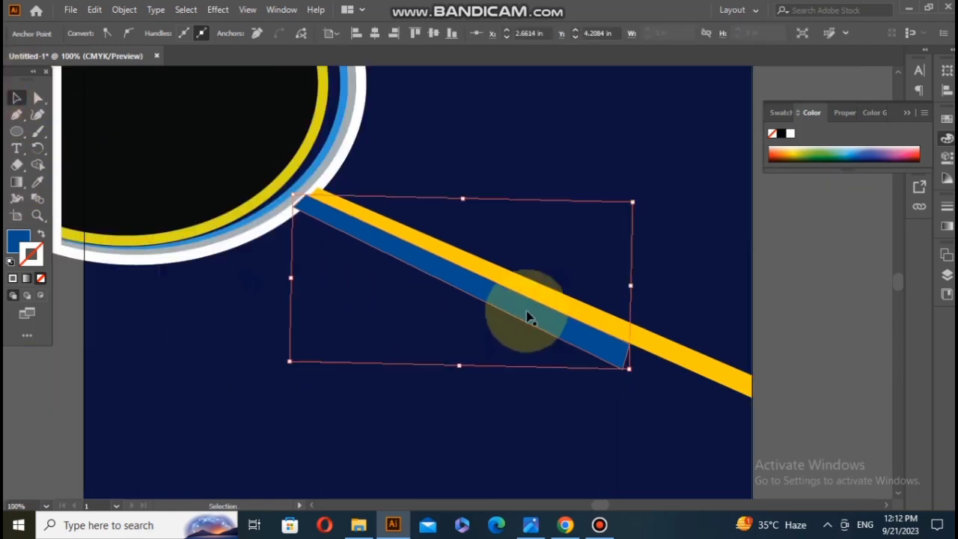
drag(527, 315, 508, 339)
click(38, 182)
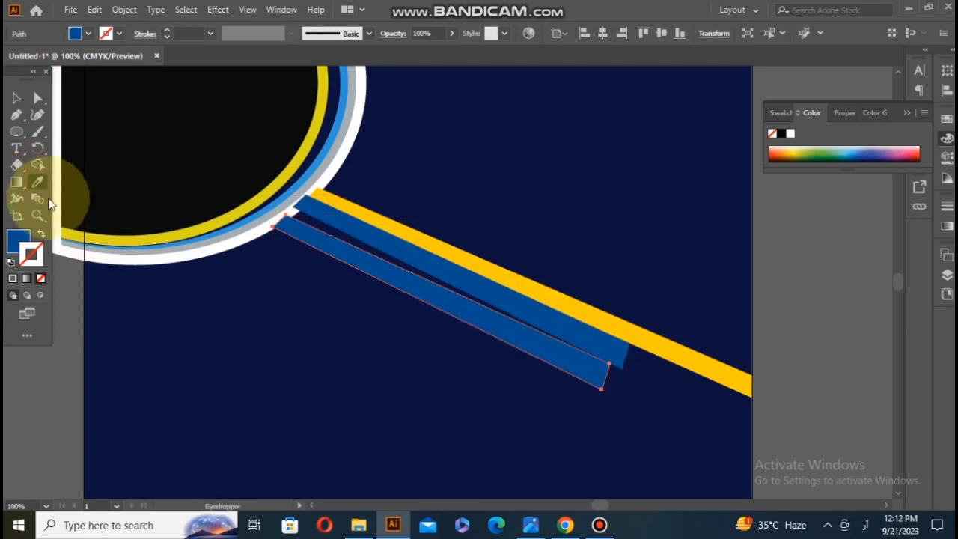
scroll(774, 304, right, 4)
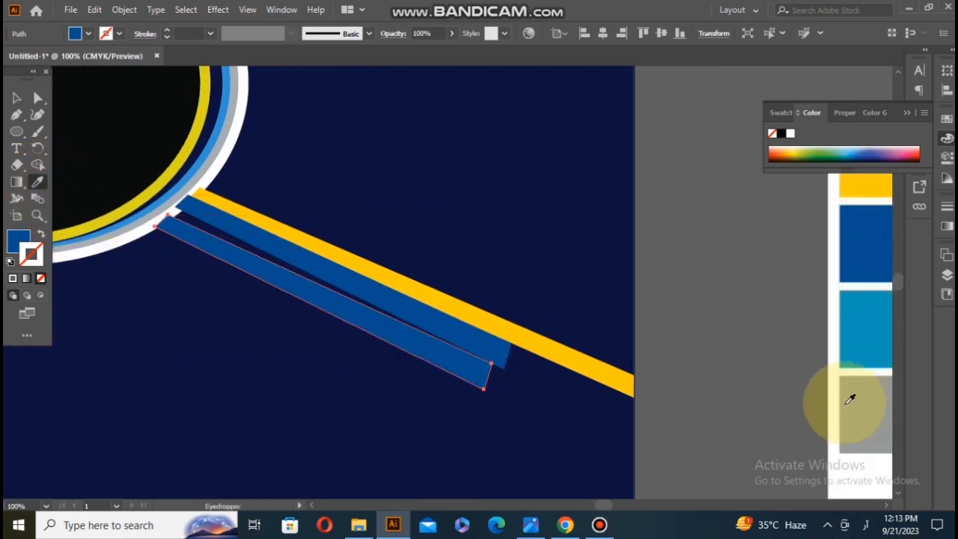
click(860, 409)
click(777, 150)
click(18, 239)
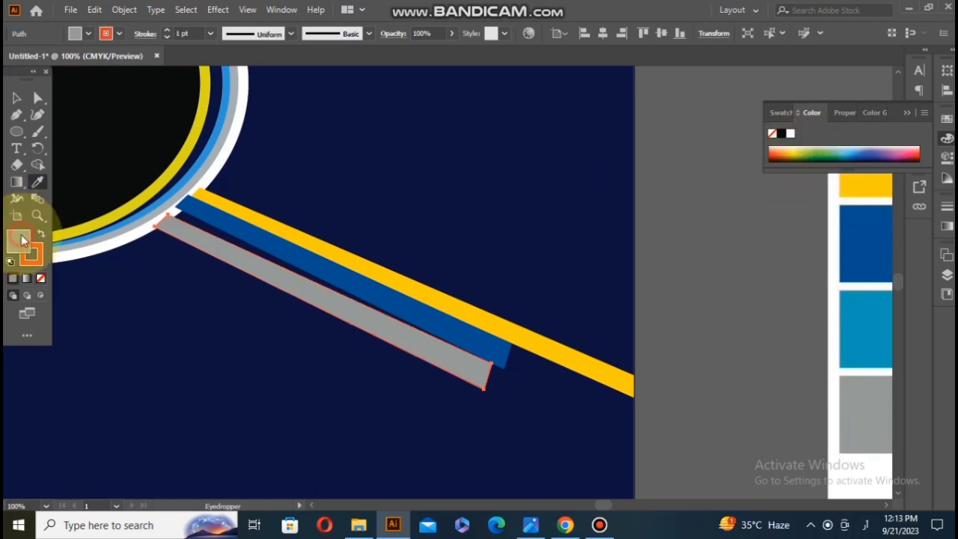
click(777, 152)
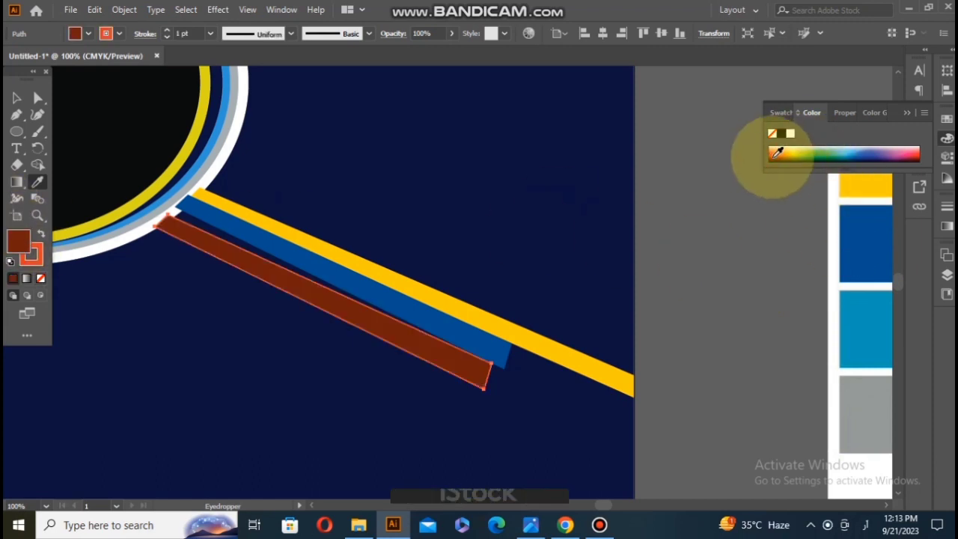
Step: Fill the lowest band with the palette's light blue and move it up against the dark blue band
click(866, 328)
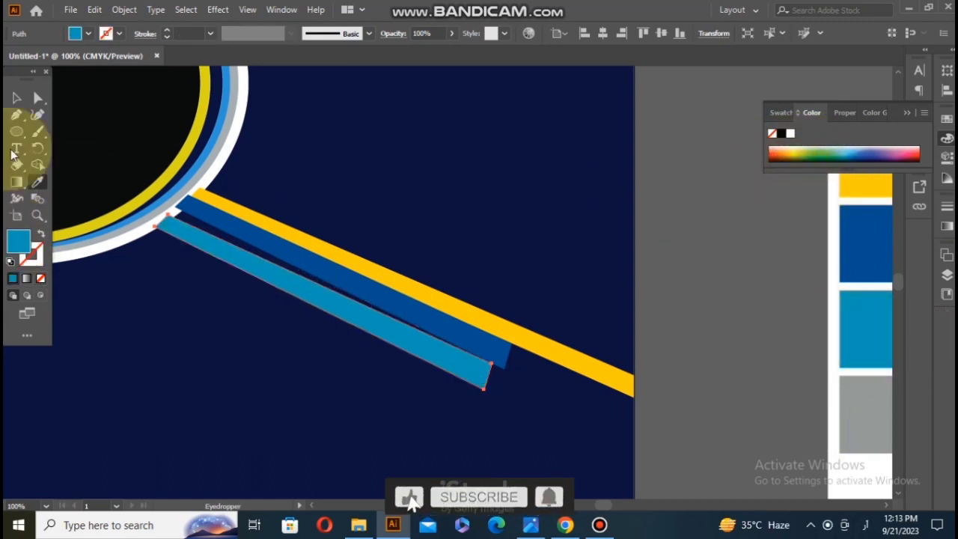
click(17, 97)
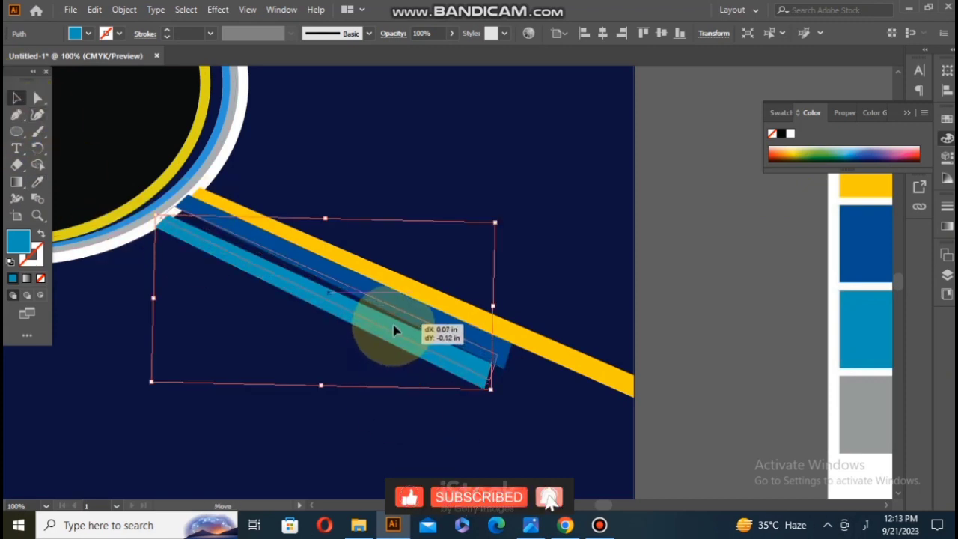
drag(394, 330, 402, 326)
Step: Bring the yellow band and the dark blue band to the front
right_click(416, 291)
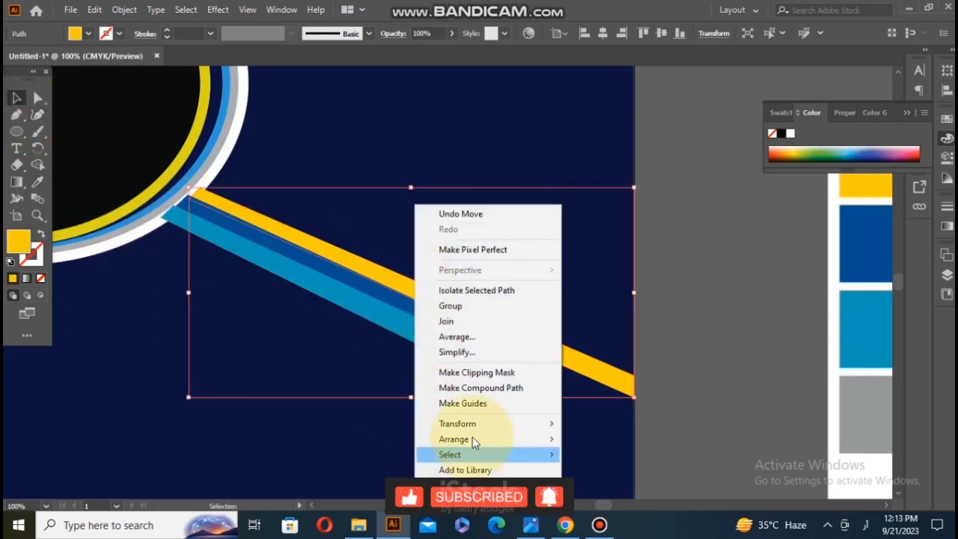
mouse_move(500, 441)
click(595, 441)
right_click(485, 301)
mouse_move(554, 262)
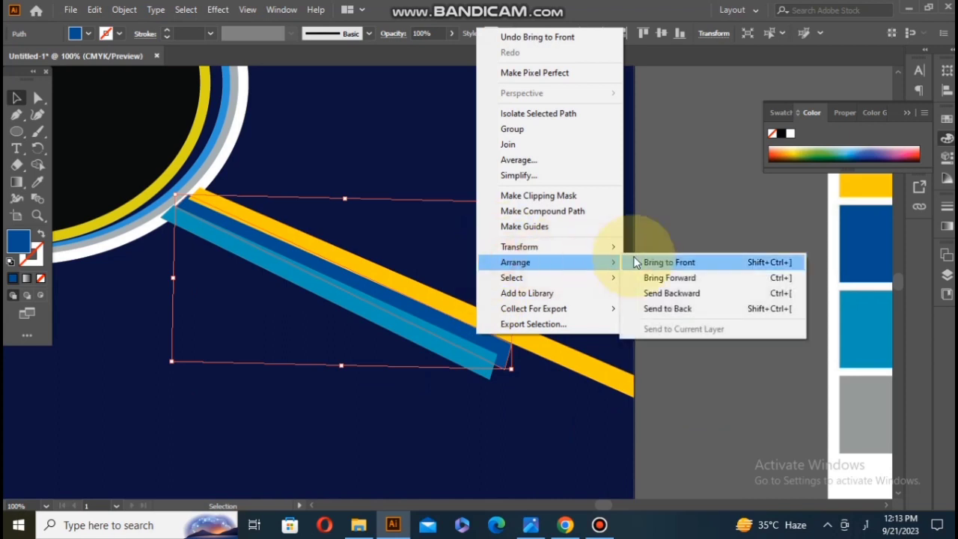
click(637, 261)
click(391, 381)
Step: Widen the light blue band by moving its two lower corner points outward and down along the ellipse's rim
click(295, 289)
click(39, 98)
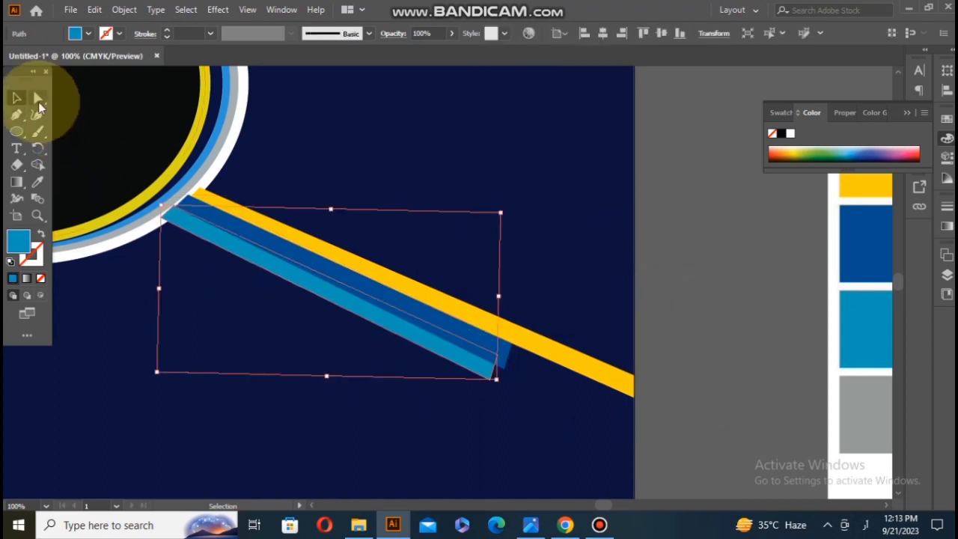
click(487, 379)
click(162, 228)
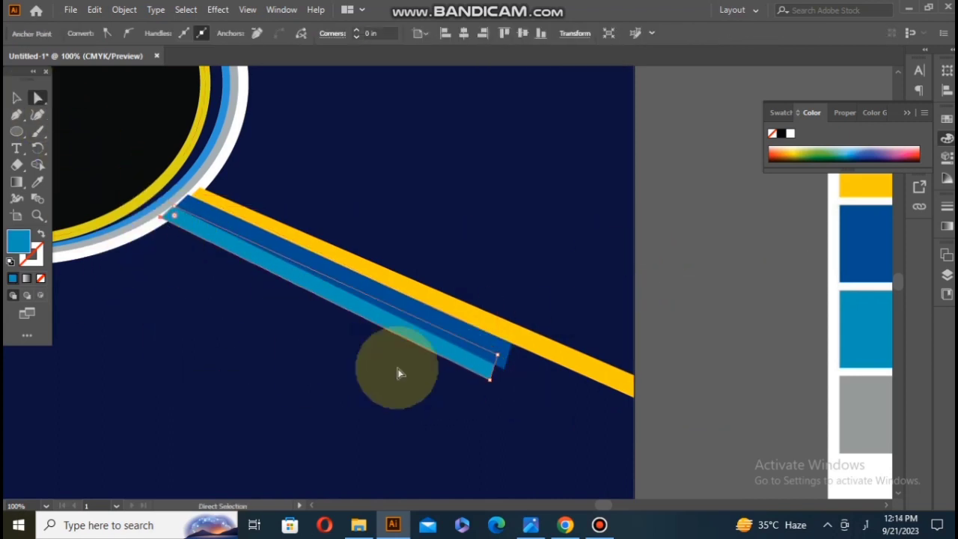
drag(487, 380, 474, 402)
click(160, 222)
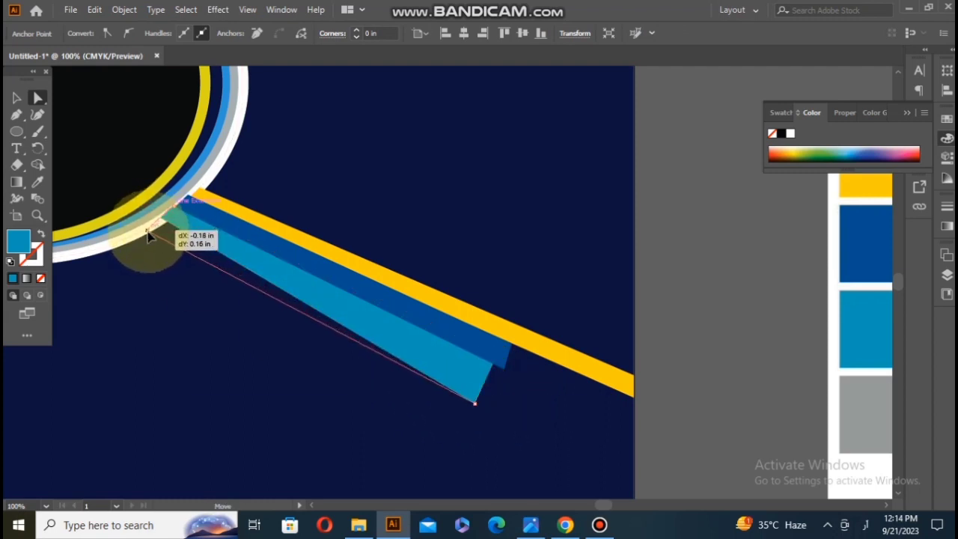
click(184, 303)
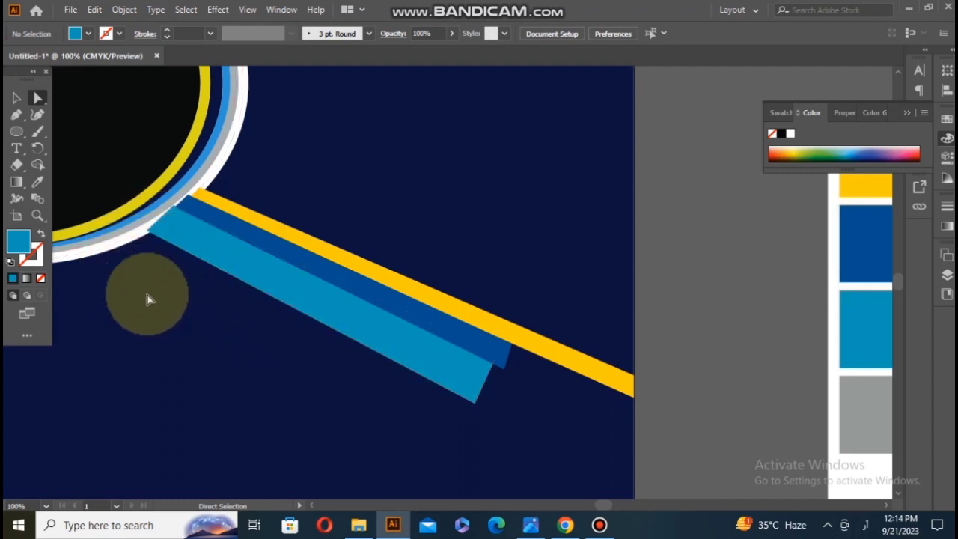
Step: Select the black ellipse with its rings and bring them in front of the three bands
click(946, 274)
click(85, 211)
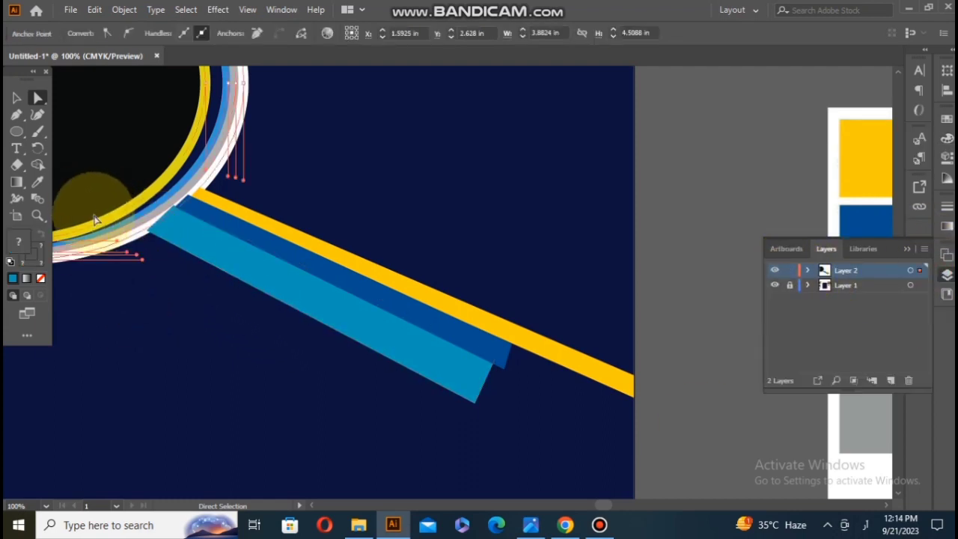
right_click(142, 310)
click(142, 311)
right_click(142, 311)
click(261, 402)
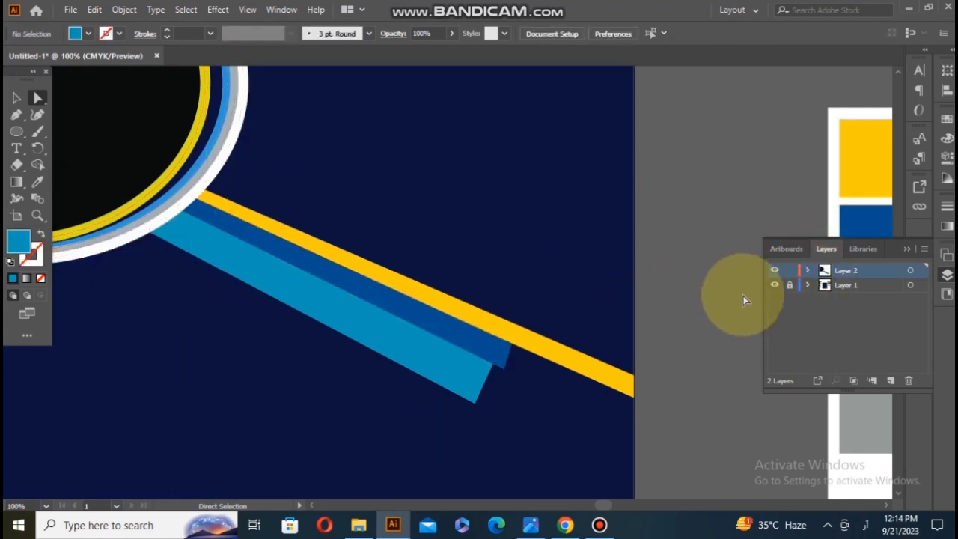
click(445, 380)
Step: Shorten the light blue band so that its free end stops before the end of the dark blue band
click(17, 97)
drag(483, 422, 450, 303)
click(472, 365)
click(449, 345)
click(378, 449)
click(394, 364)
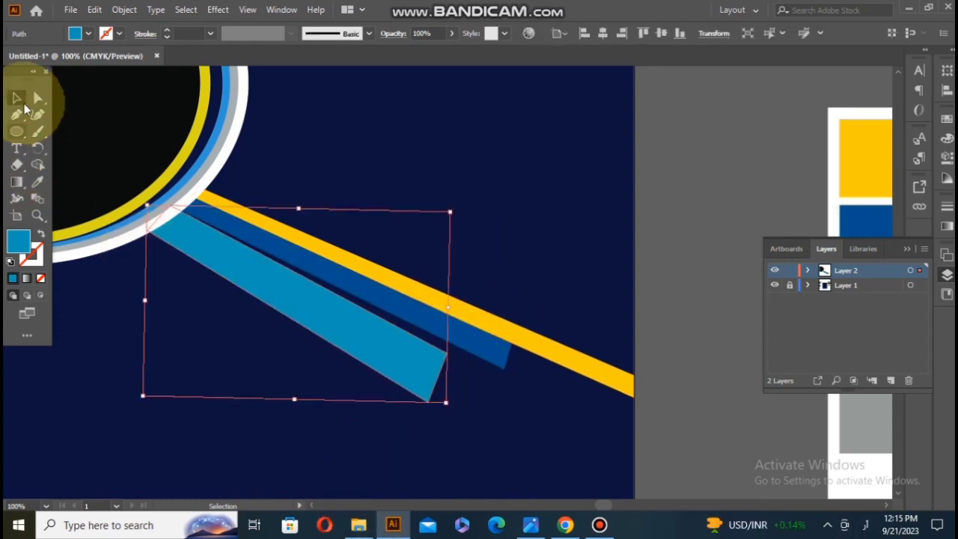
Step: Nudge and slightly rotate the light blue band so that it sits against the dark blue band
click(37, 97)
click(17, 97)
click(324, 308)
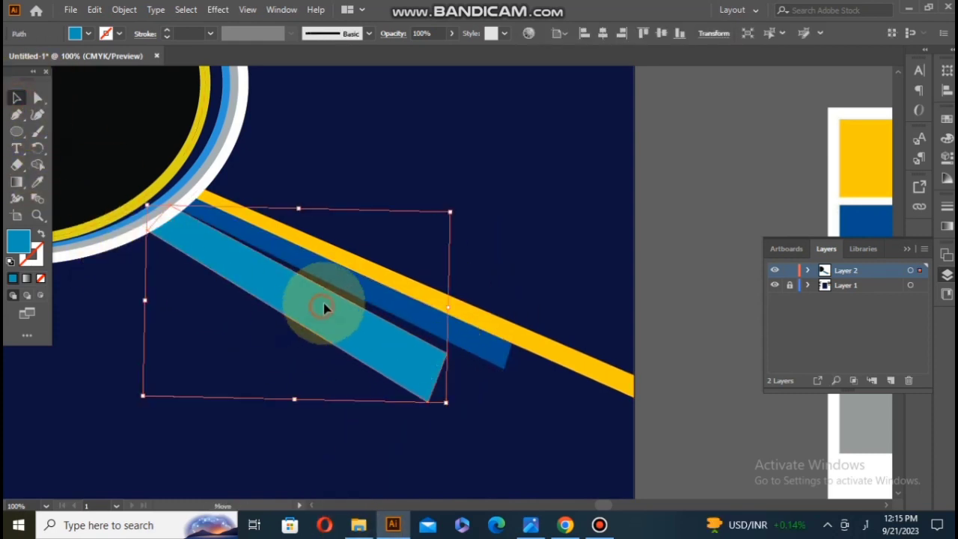
drag(327, 300, 327, 301)
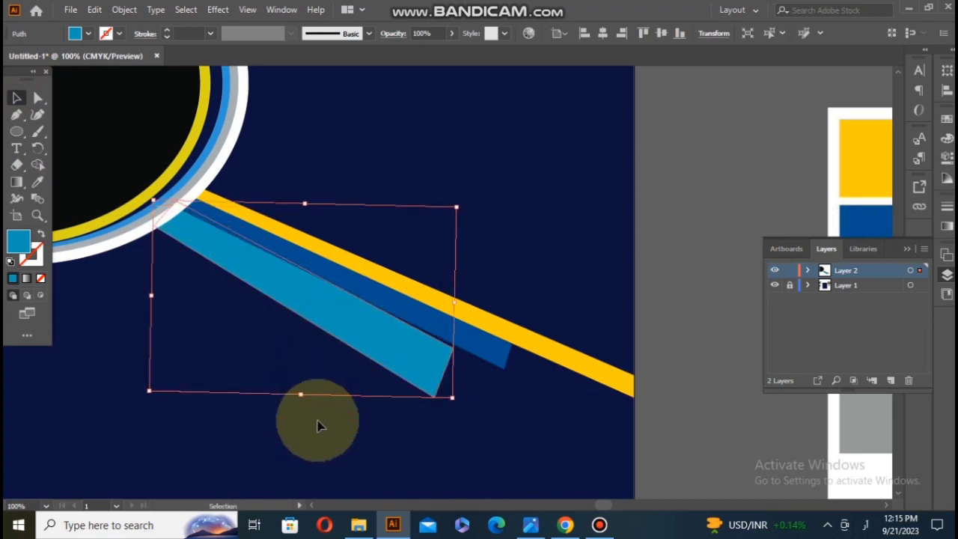
click(320, 414)
click(428, 357)
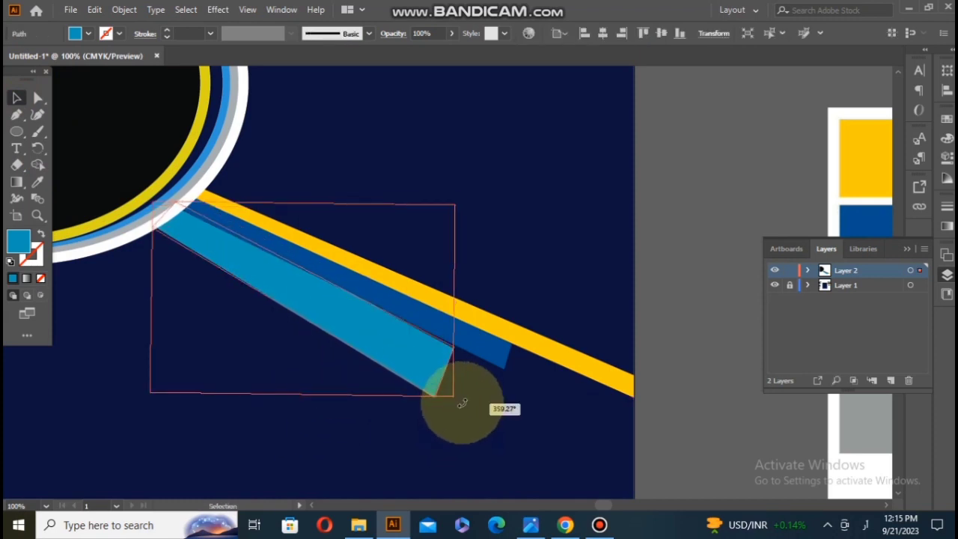
click(462, 405)
drag(463, 404, 462, 402)
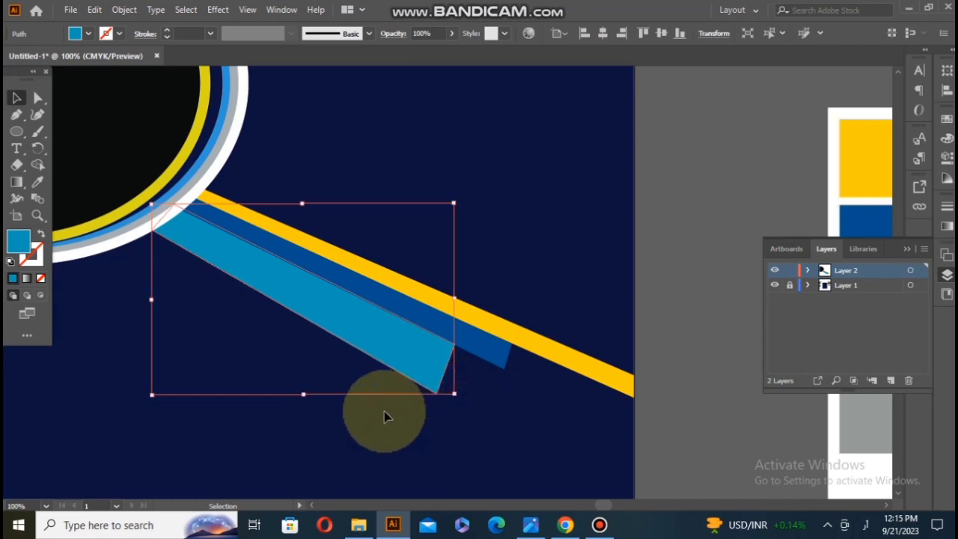
click(384, 411)
scroll(374, 367, down, 2)
scroll(383, 360, down, 1)
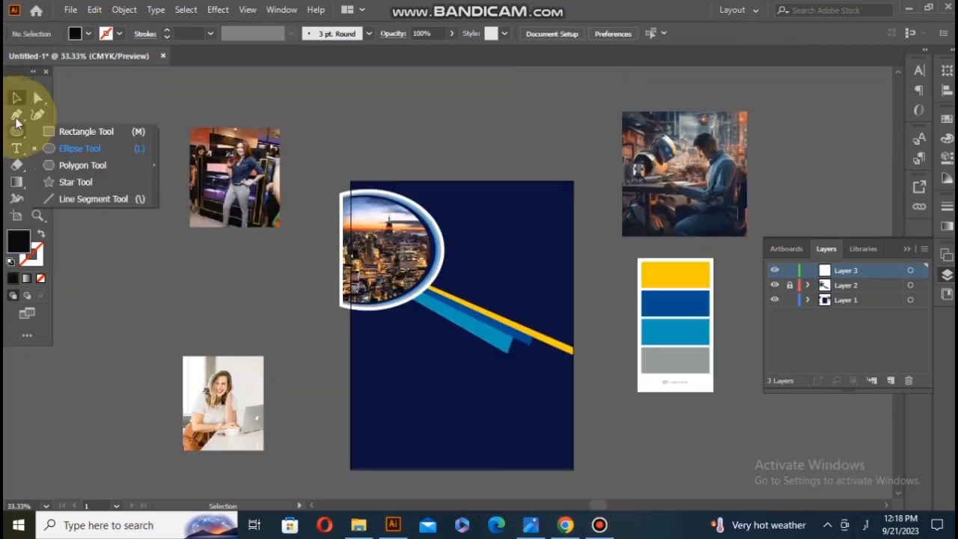
Step: Draw a black triangle above the page with the Pen tool, its tip pointing left and its open side vertical
click(16, 114)
click(419, 80)
click(389, 109)
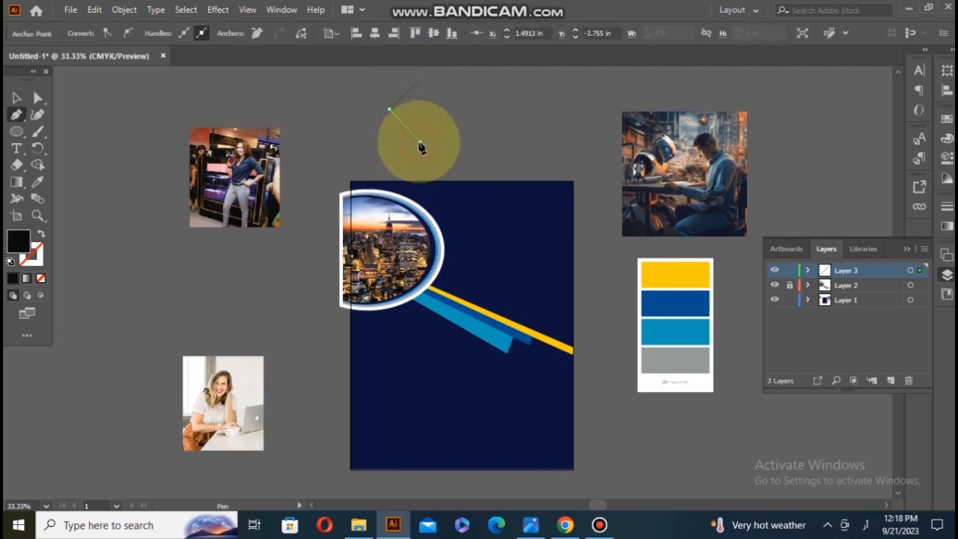
click(420, 142)
Step: Reflect a copy of the triangle across the vertical axis and place it against the original to form a diamond
click(17, 97)
right_click(402, 115)
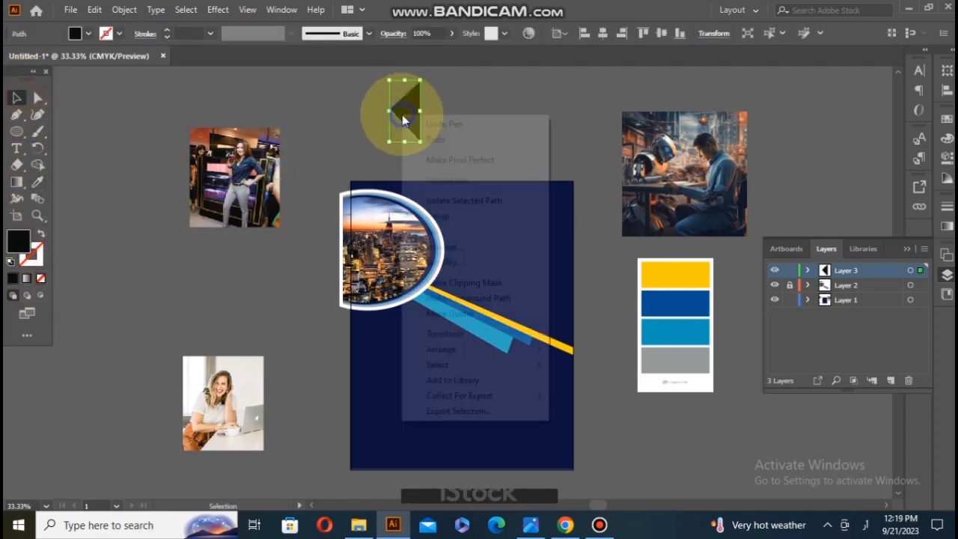
mouse_move(545, 333)
click(584, 379)
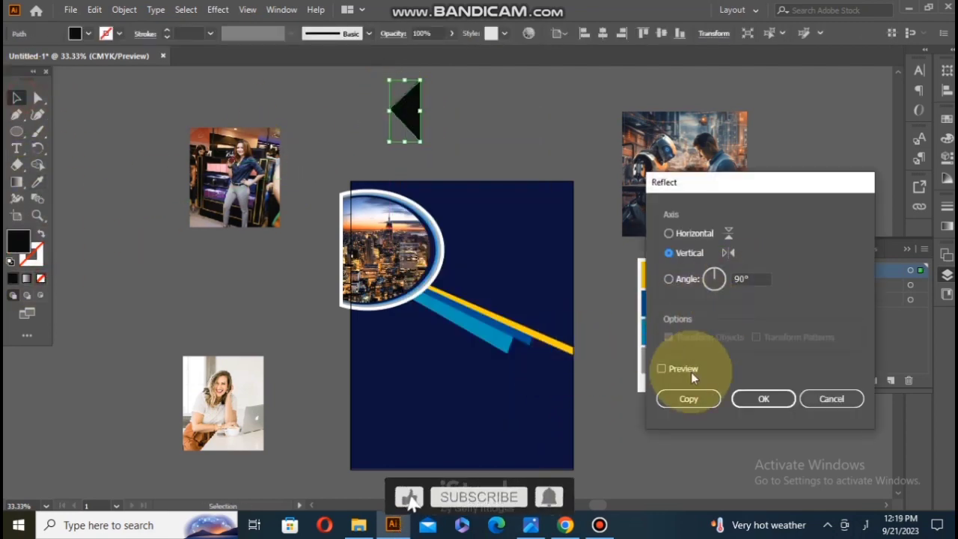
click(689, 399)
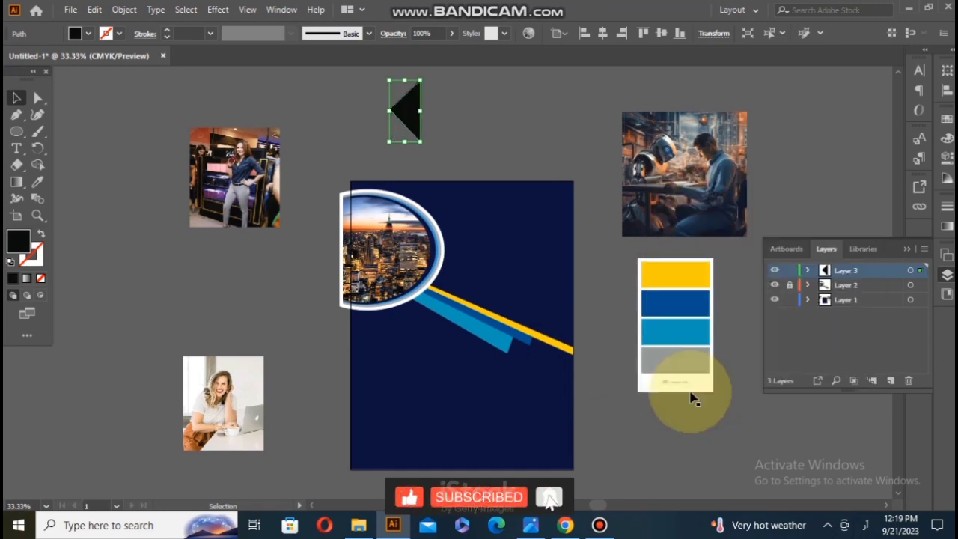
scroll(434, 105, up, 5)
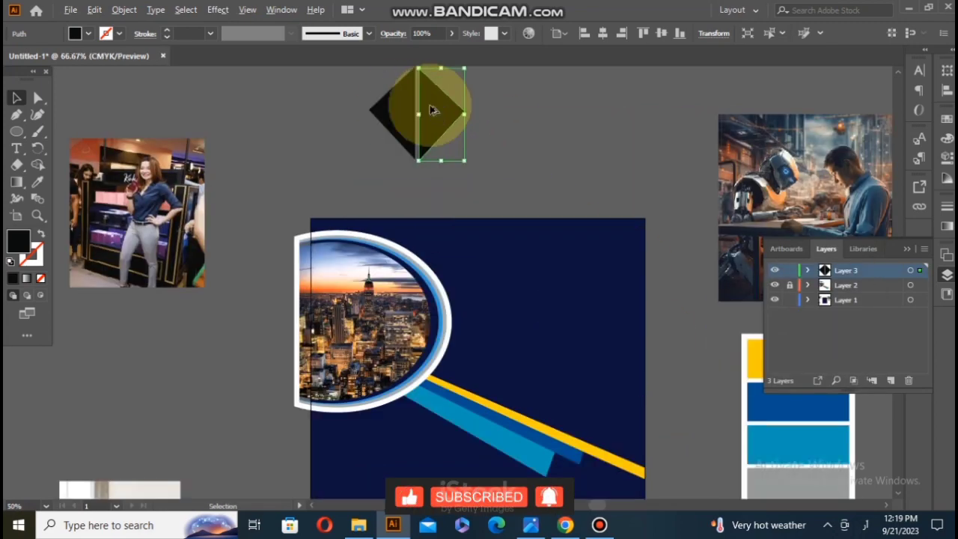
drag(440, 293, 429, 282)
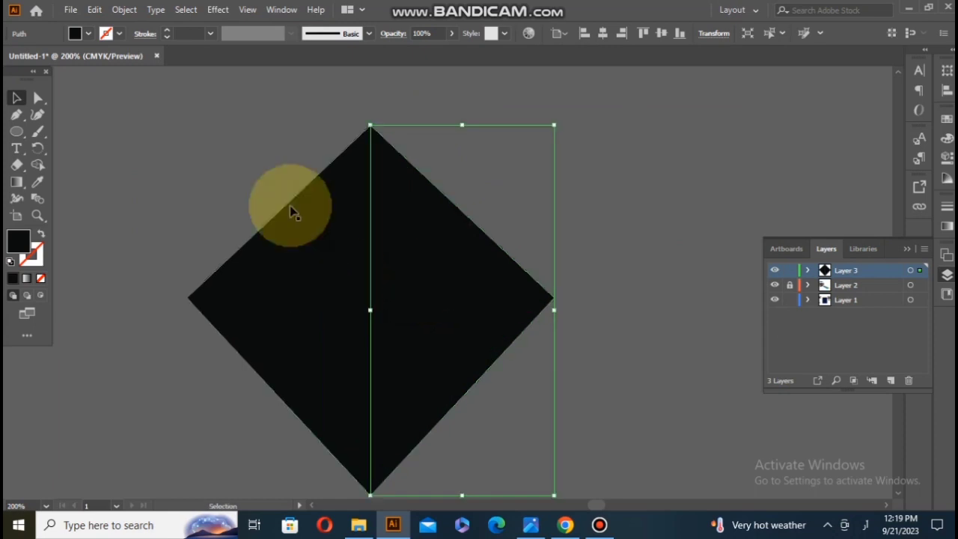
Step: Select both triangle halves and join them into a single diamond shape
right_click(352, 212)
drag(466, 128, 437, 216)
click(274, 149)
right_click(437, 216)
click(475, 315)
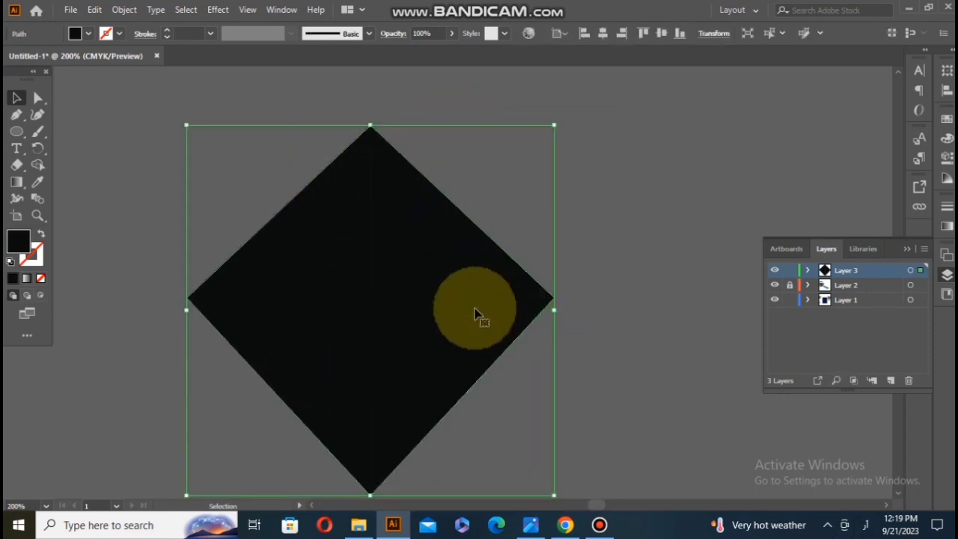
click(156, 157)
Step: Move the black diamond onto the upper part of the page beside the ellipse and scale it down
scroll(372, 134, up, 2)
scroll(372, 134, down, 8)
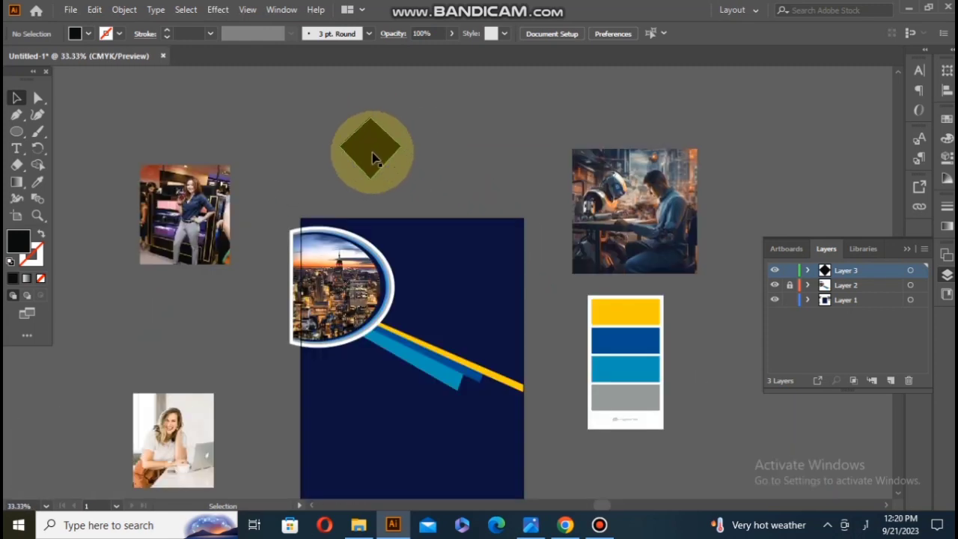
drag(372, 157, 444, 265)
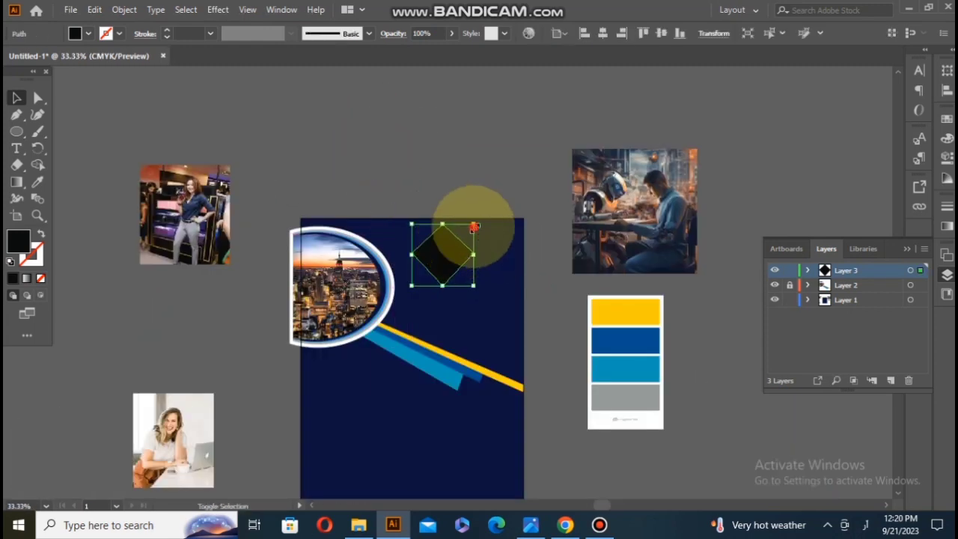
drag(474, 227, 449, 202)
scroll(440, 265, up, 2)
scroll(441, 269, down, 2)
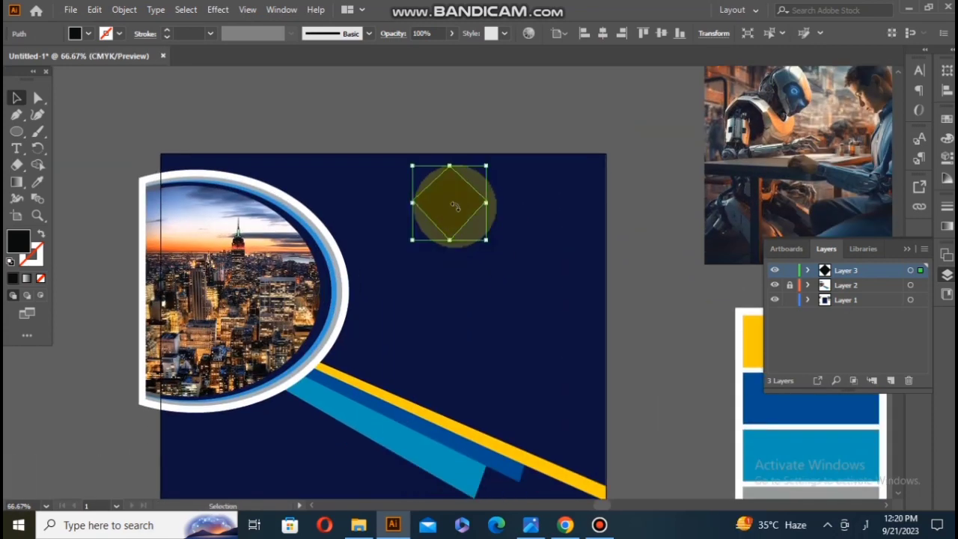
Step: Remove the diamond's fill and give it a yellow outline with colour FFC90B
click(40, 279)
double_click(31, 256)
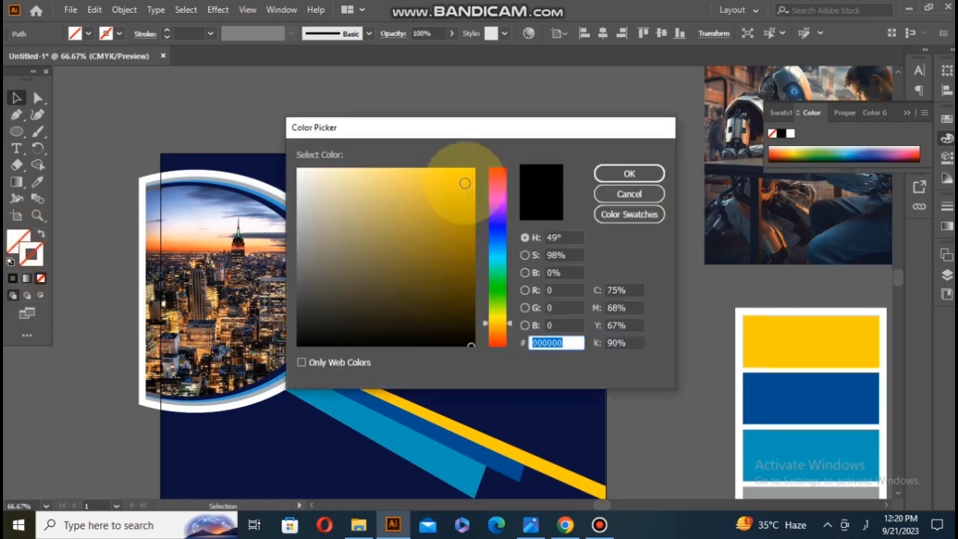
text(FFC90B)
click(615, 174)
Step: Duplicate the yellow diamond straight down so that the two overlap slightly, and give the copy a white outline
drag(469, 218, 469, 283)
key(ctrl+z)
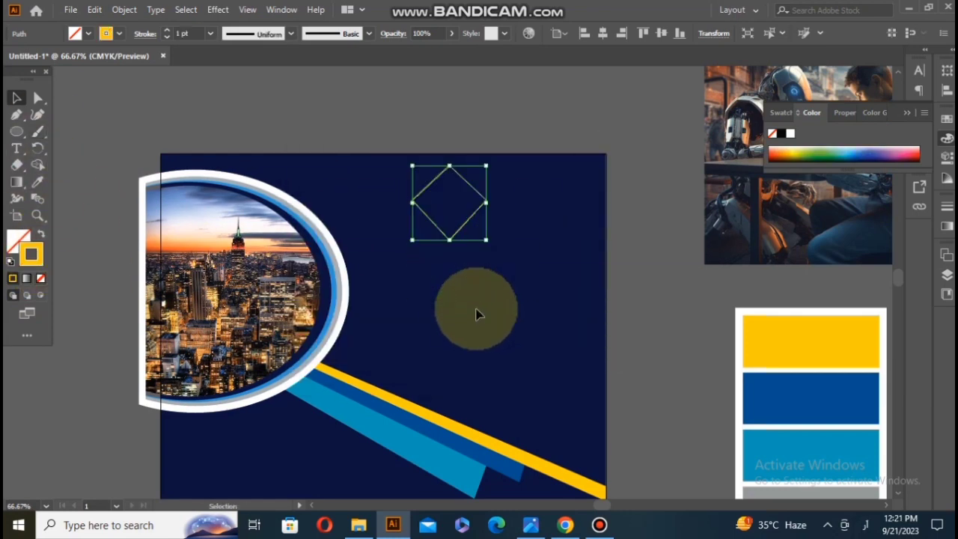
drag(469, 225, 472, 288)
click(37, 258)
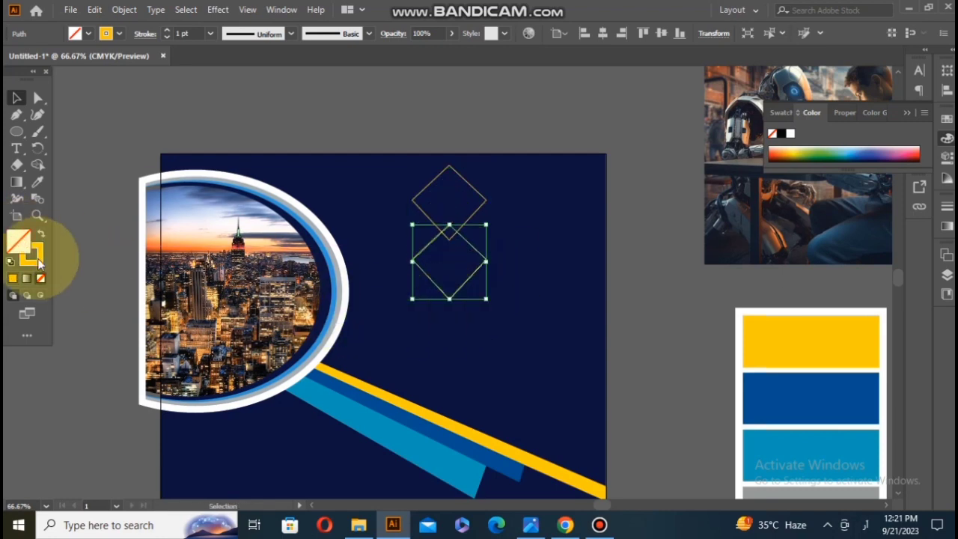
double_click(33, 258)
click(626, 173)
click(468, 286)
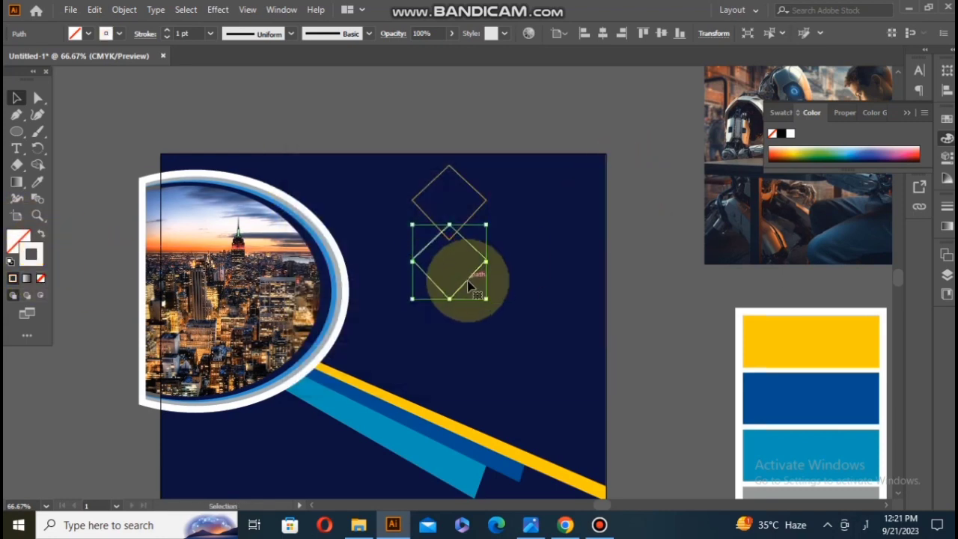
Step: Duplicate the white diamond to its right, and shift the yellow and right-hand diamonds inward so that they overlap it more
drag(471, 286, 516, 284)
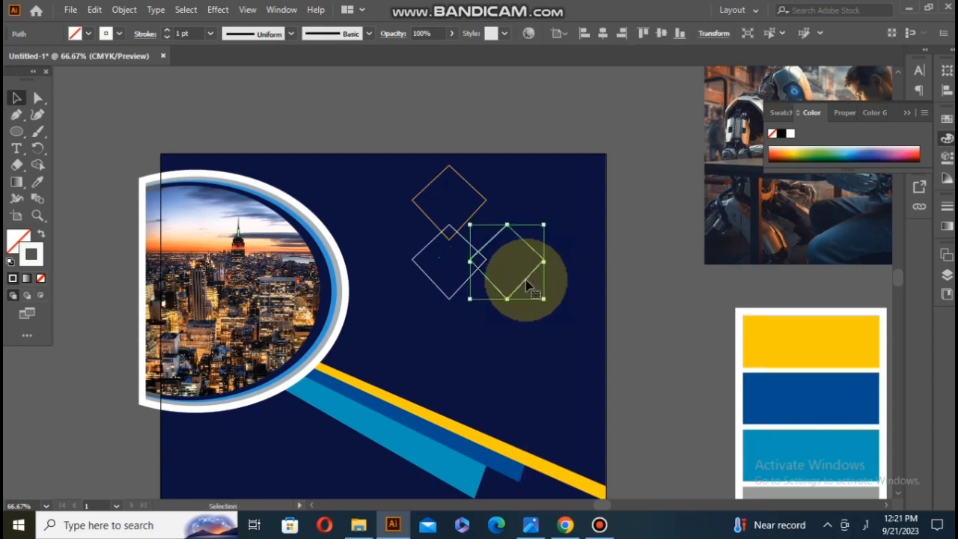
click(505, 343)
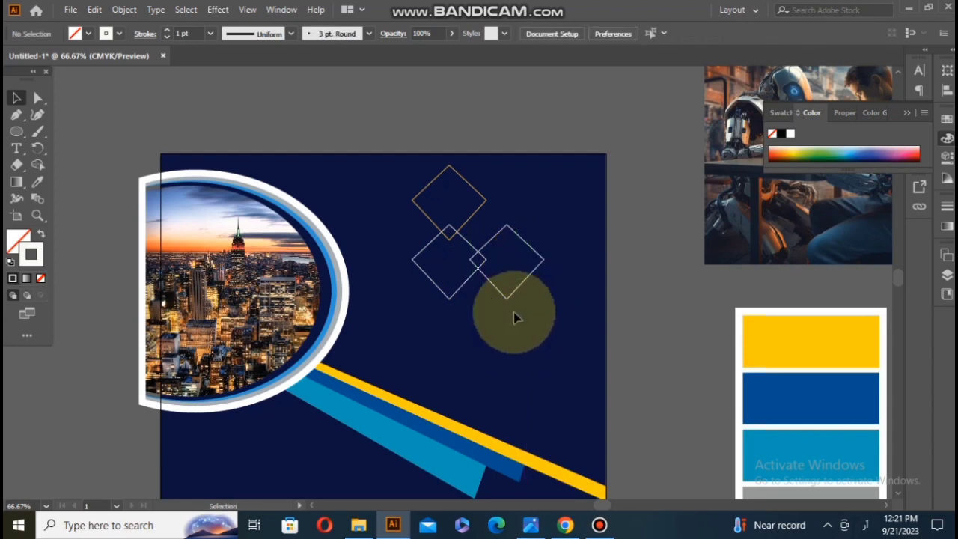
click(478, 210)
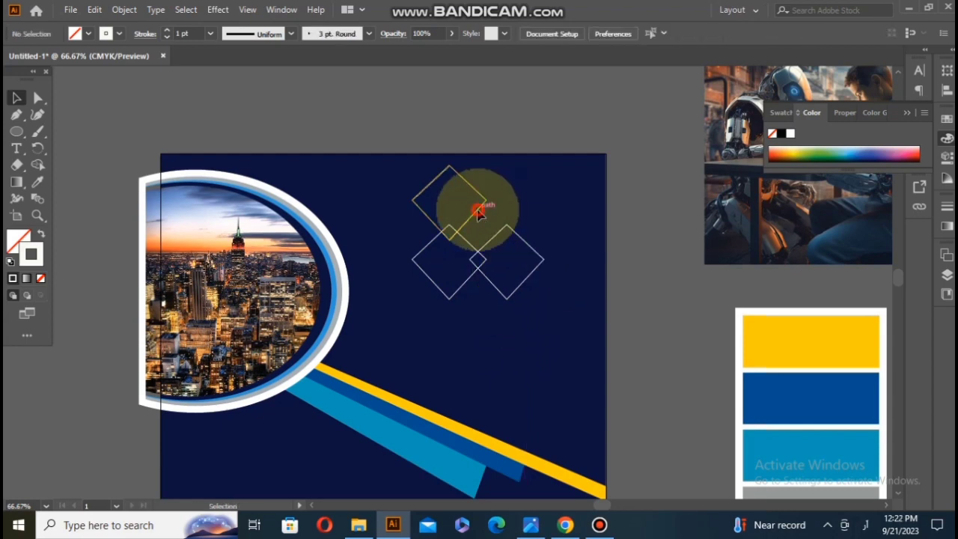
drag(478, 210, 487, 221)
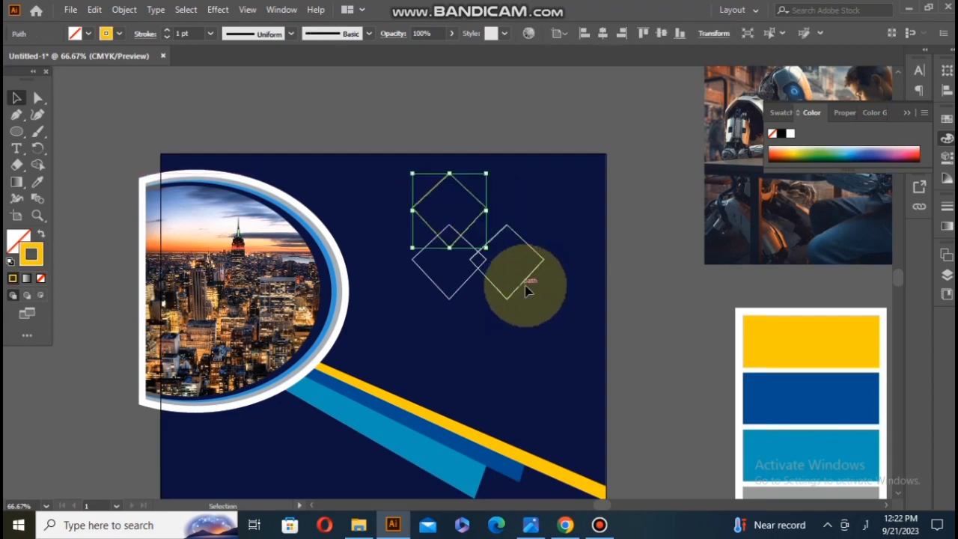
drag(516, 284, 516, 284)
click(539, 344)
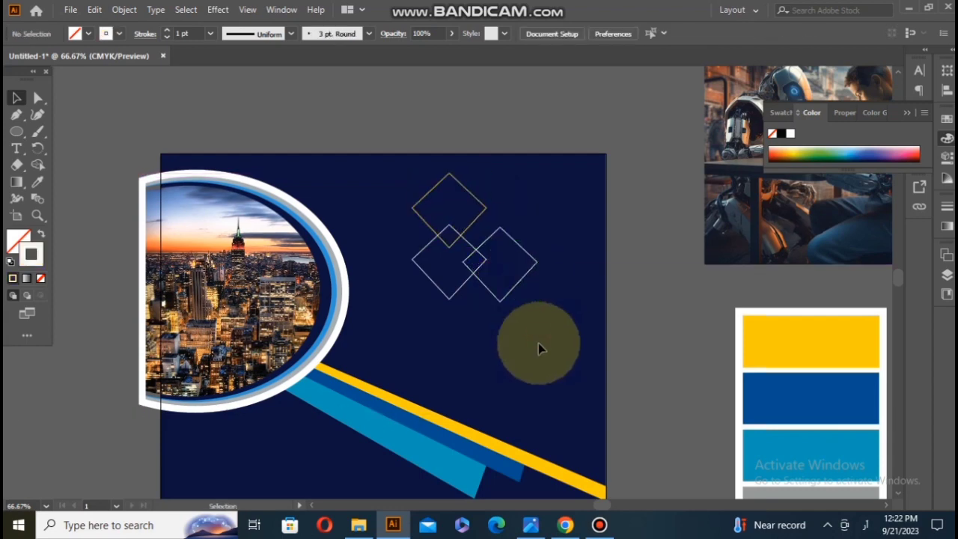
scroll(538, 342, down, 1)
Step: Set the outlines of all three diamonds to 5 pt and colour the right-hand diamond's outline blue
click(467, 172)
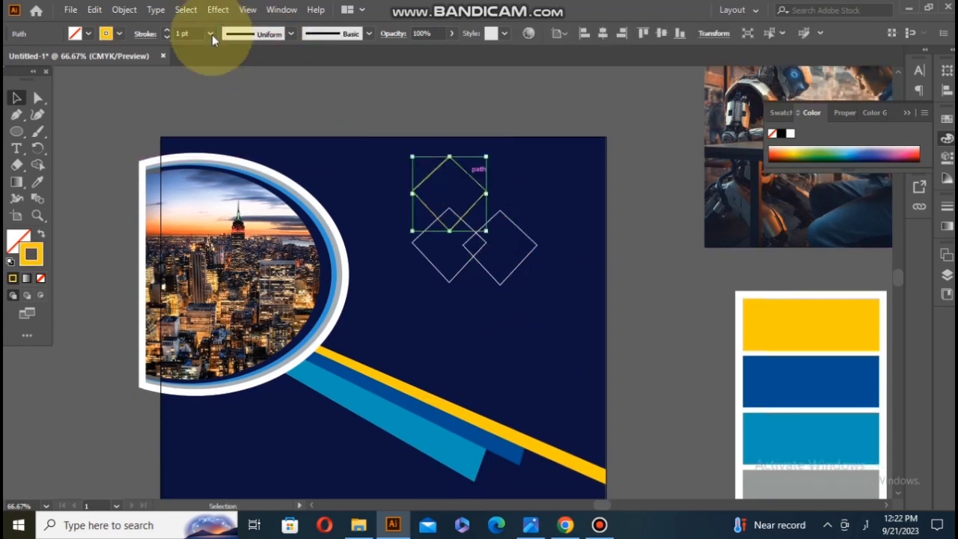
click(212, 35)
click(228, 156)
click(419, 273)
click(211, 34)
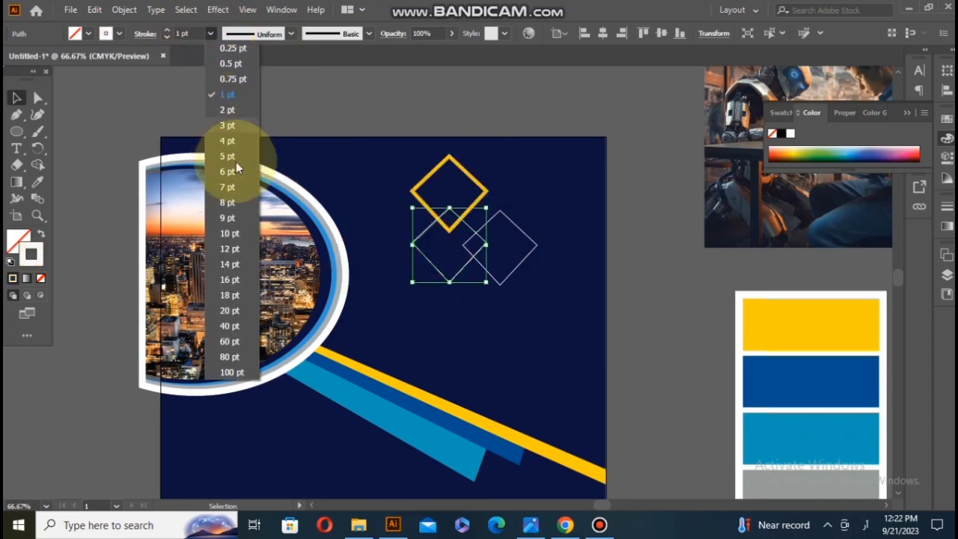
click(229, 156)
click(523, 258)
click(211, 34)
click(229, 155)
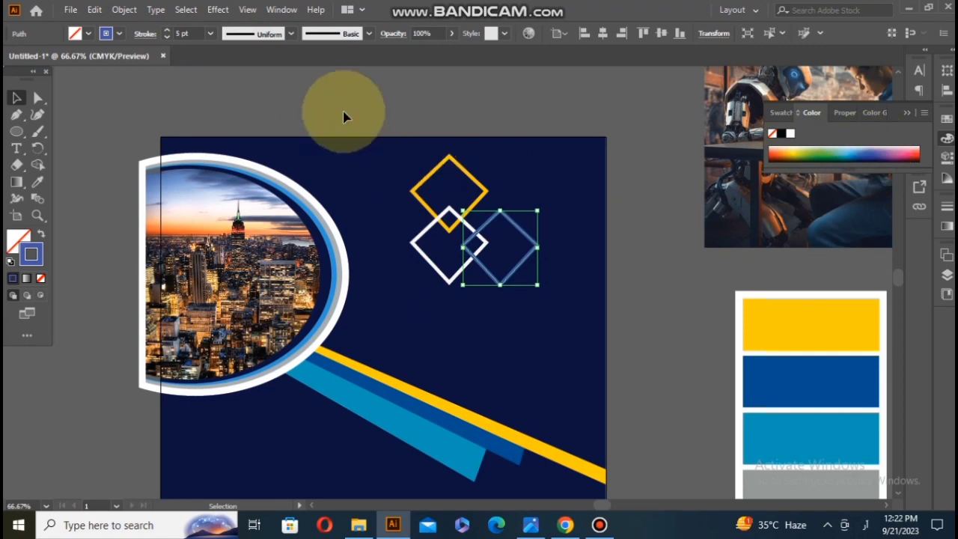
click(384, 225)
Step: Group the three diamonds and scale the group down slightly
scroll(385, 226, down, 2)
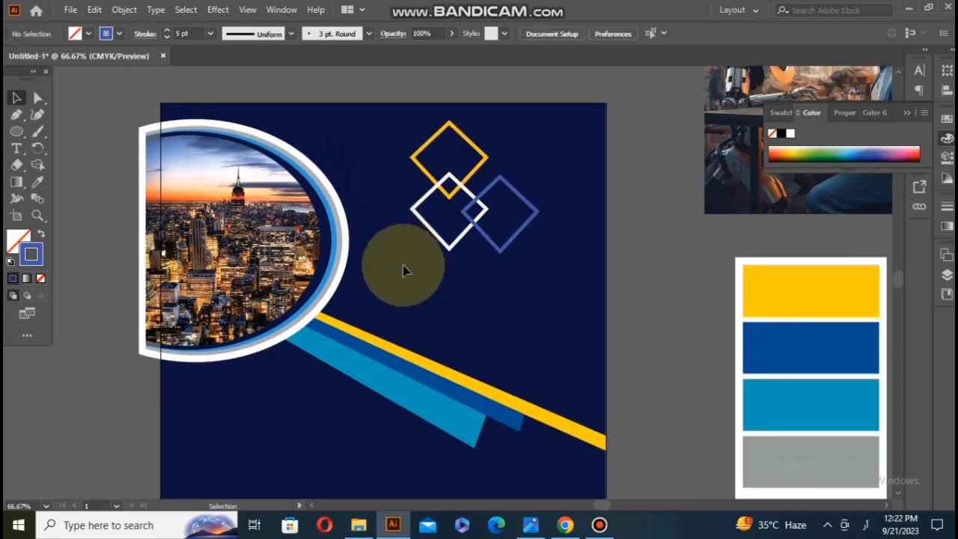
drag(372, 133, 524, 237)
right_click(513, 228)
click(567, 305)
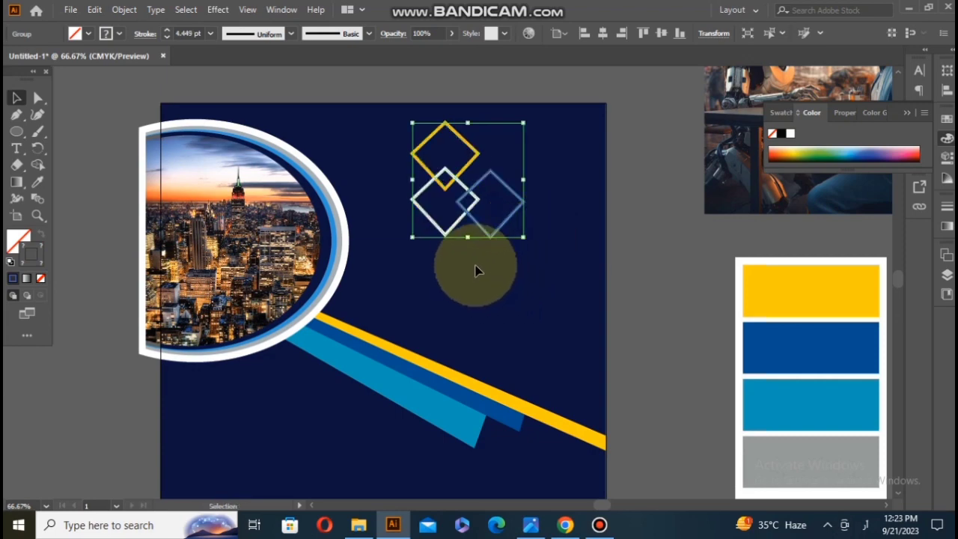
click(438, 258)
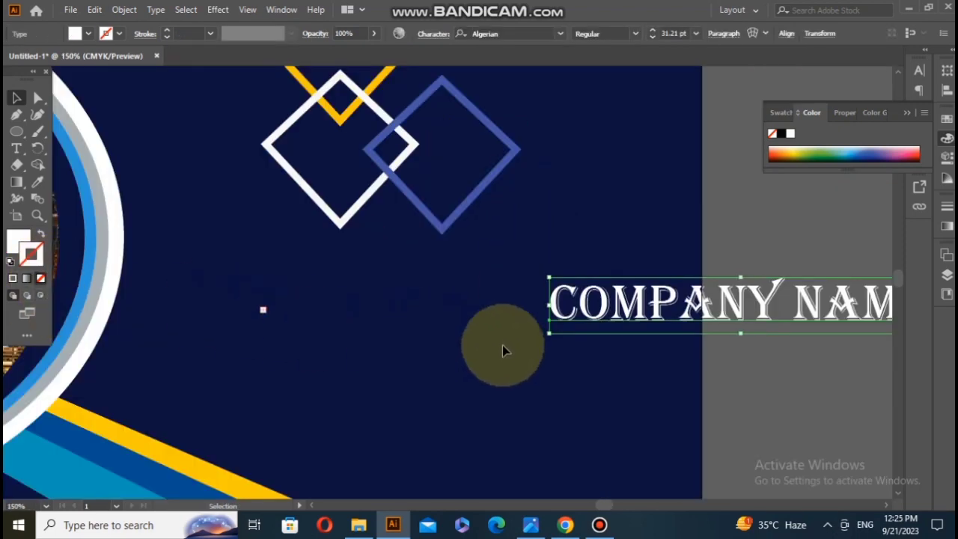
Step: Move the COMPANY NAME text onto the page directly below the diamond logo
click(509, 345)
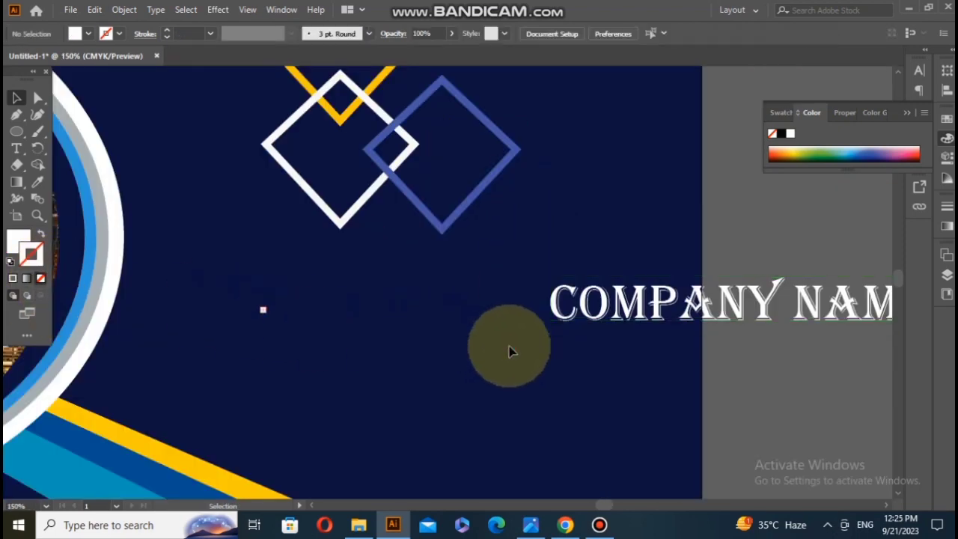
scroll(508, 346, right, 7)
scroll(509, 346, down, 1)
scroll(509, 346, left, 4)
click(712, 332)
drag(712, 334, 514, 293)
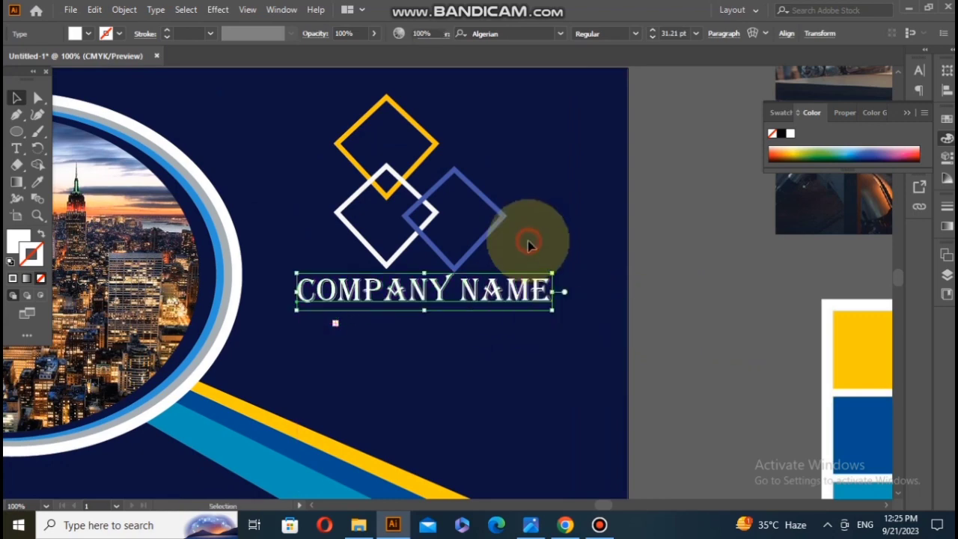
click(528, 245)
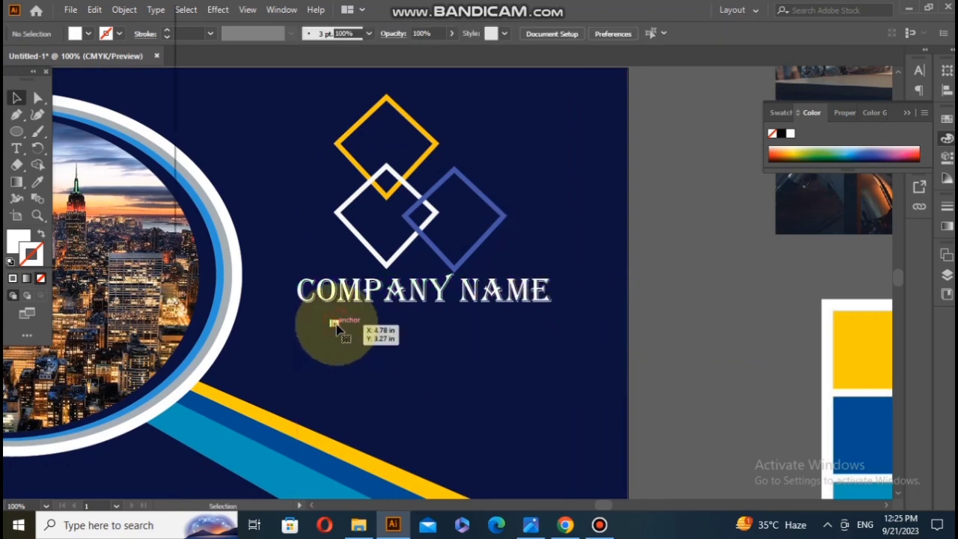
Step: Draw a straight horizontal line about 3 in long beneath the COMPANY NAME text with the Pen tool
key(p)
click(544, 308)
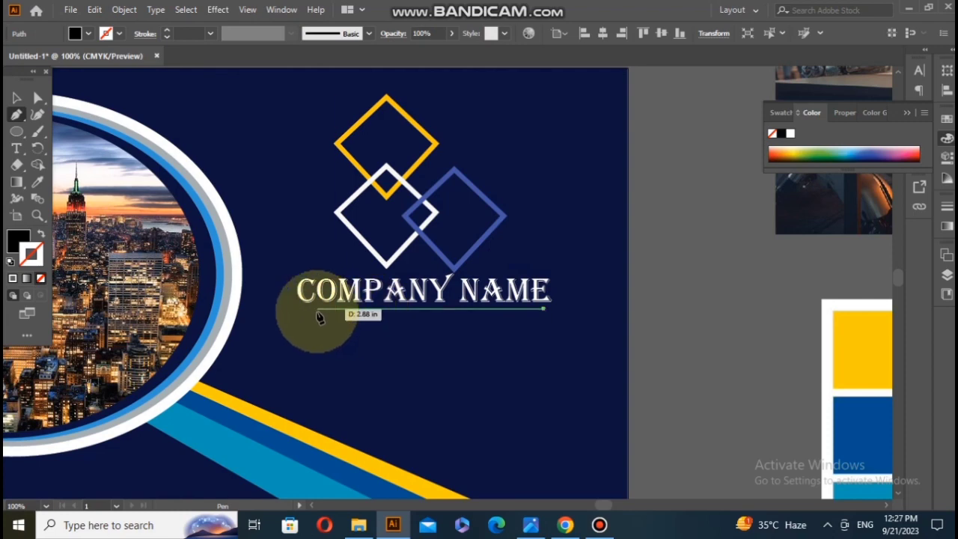
click(307, 309)
click(16, 97)
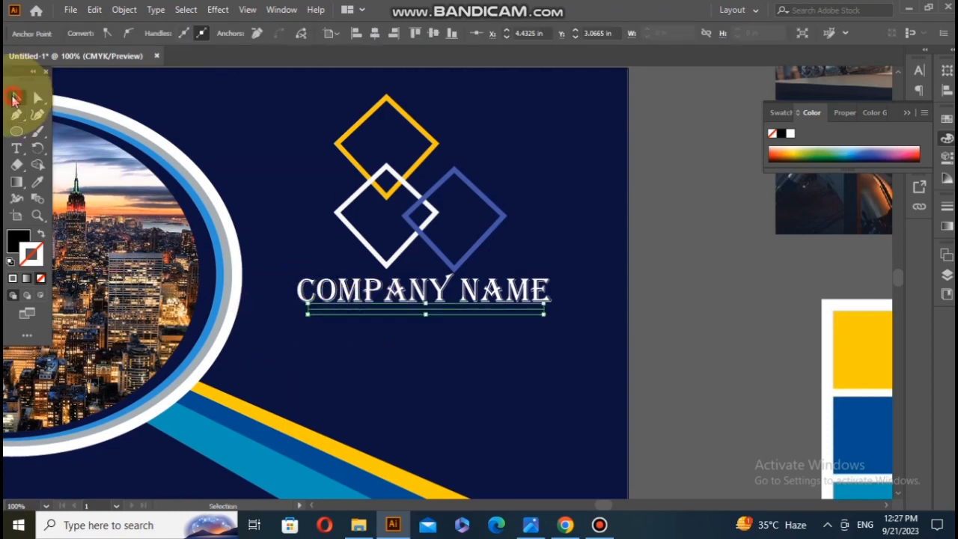
Step: Give the line beneath the company name a white stroke
click(791, 133)
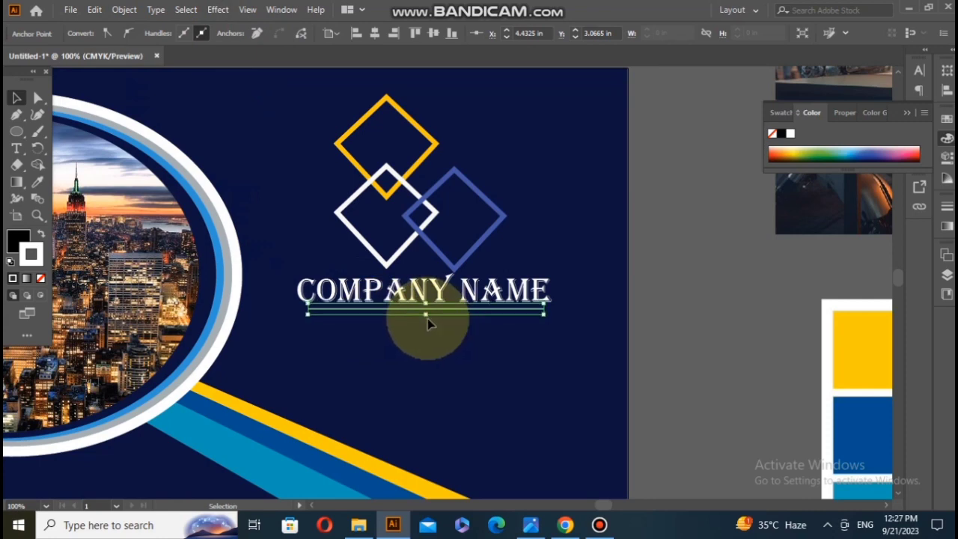
click(446, 341)
click(447, 310)
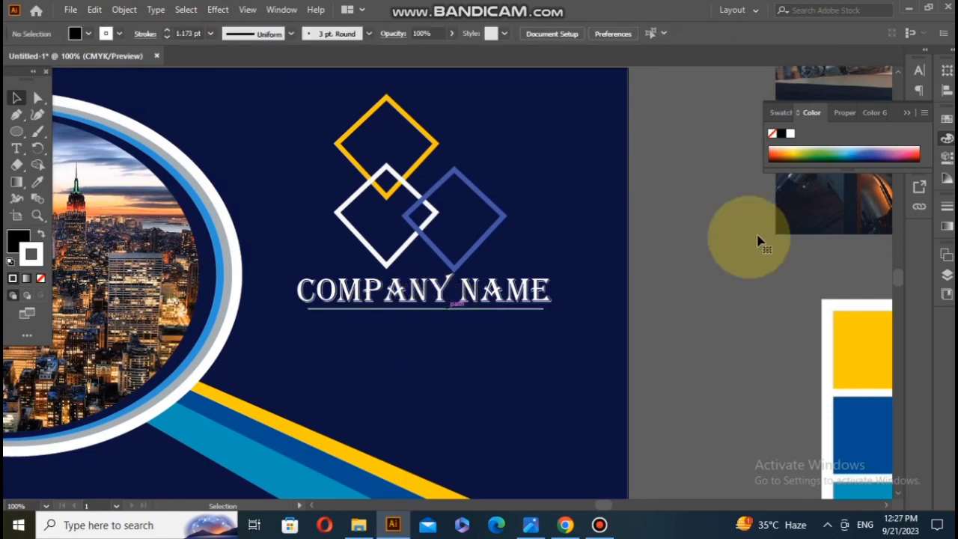
click(791, 134)
click(532, 341)
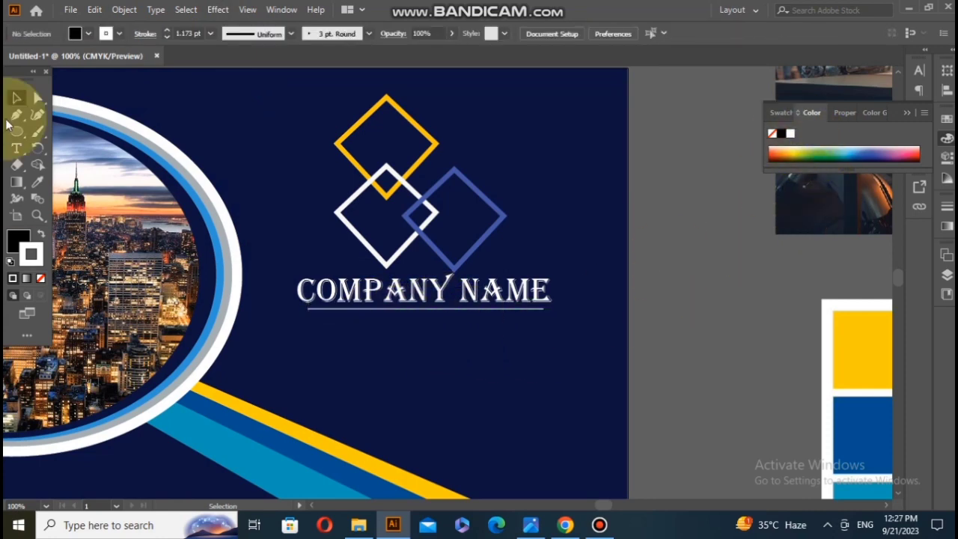
Step: Add the text YOUR SLOGAN HERE in 12 pt Algerian below the line and give it a white stroke
click(16, 148)
click(394, 322)
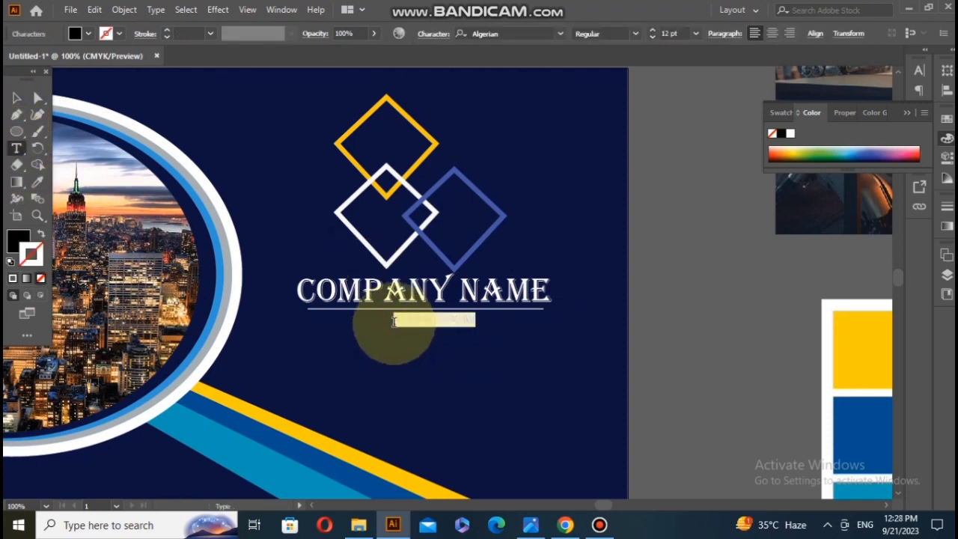
click(790, 134)
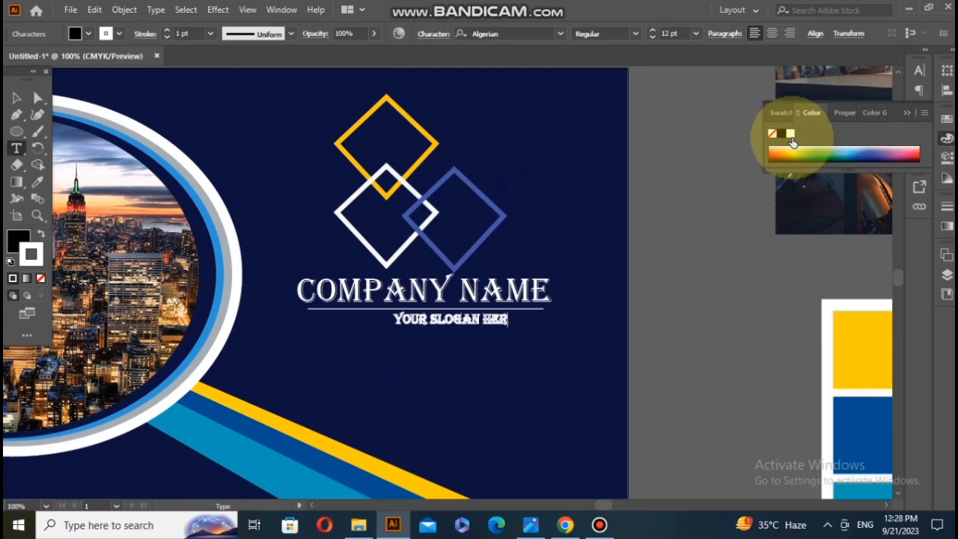
text(E)
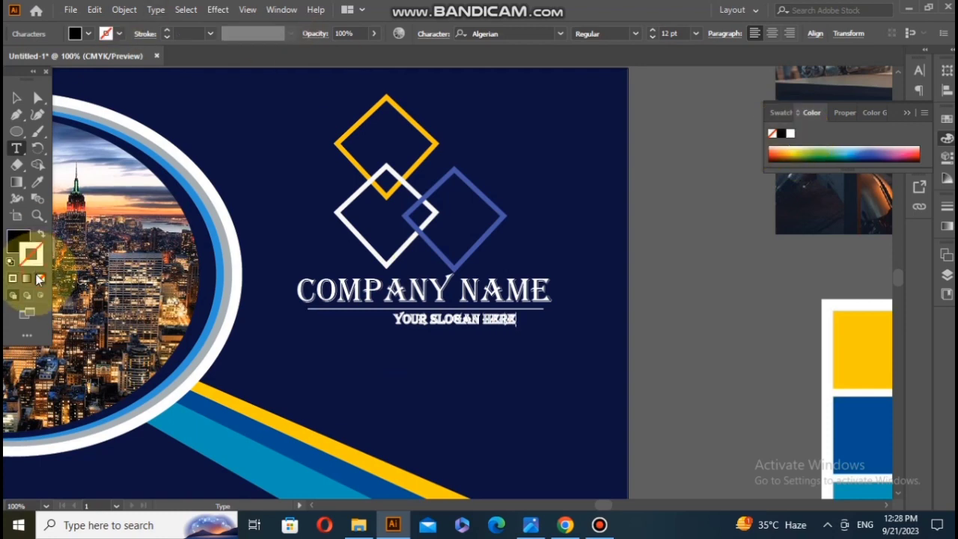
Step: Fill the YOUR SLOGAN HERE text with white and centre it beneath the line under the company name
click(16, 97)
click(41, 278)
click(791, 133)
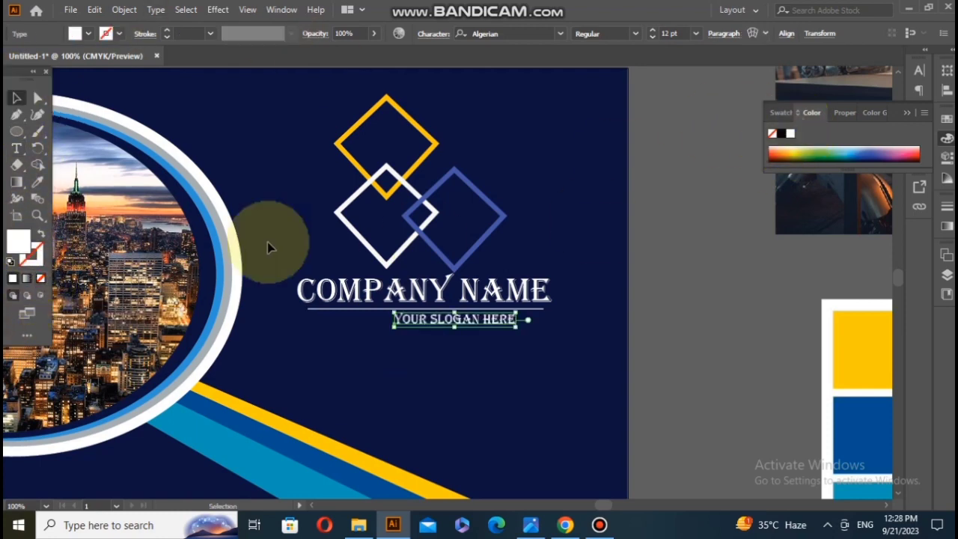
drag(452, 320, 435, 316)
click(455, 353)
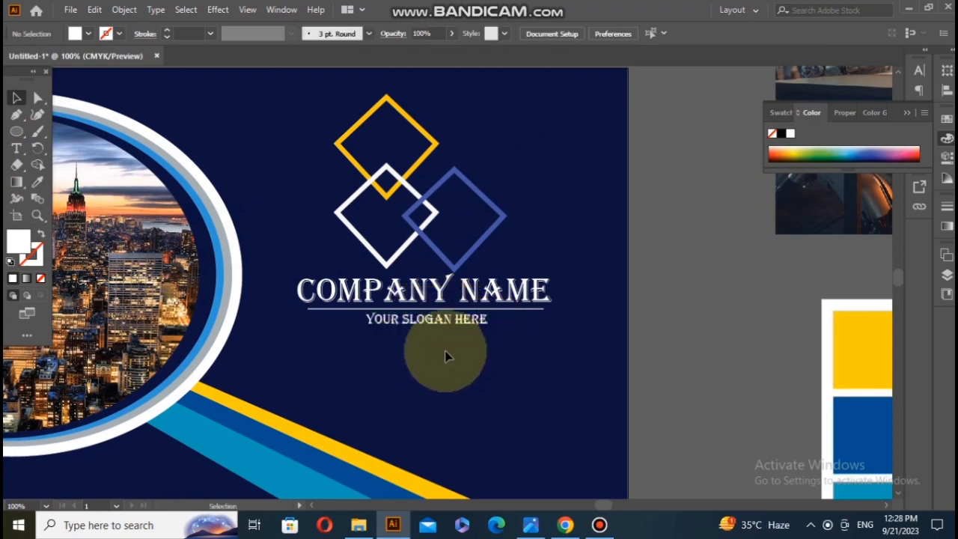
Step: Recolour the slogan text yellow by sampling the yellow block of the reference palette with the Eyedropper
scroll(449, 334, down, 1)
click(451, 288)
click(38, 183)
click(861, 313)
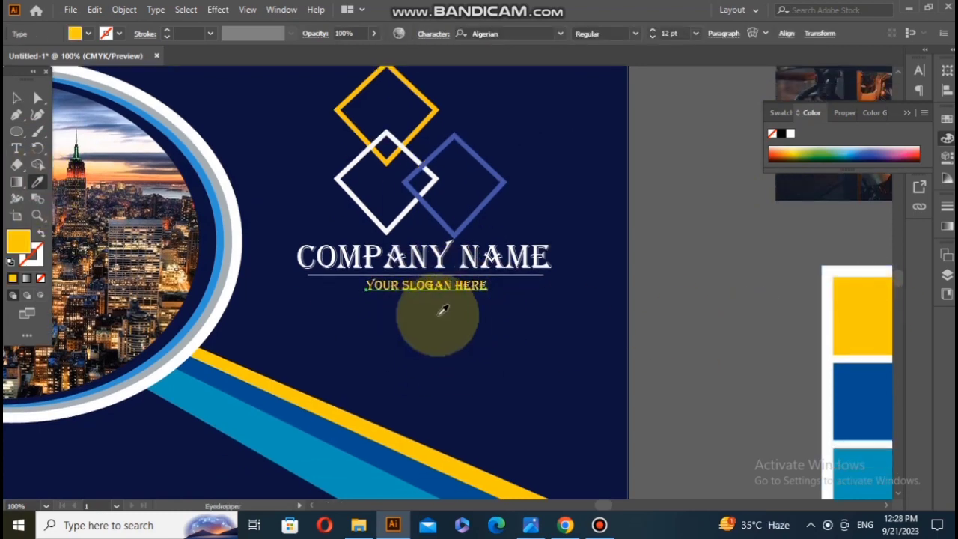
click(17, 97)
click(449, 346)
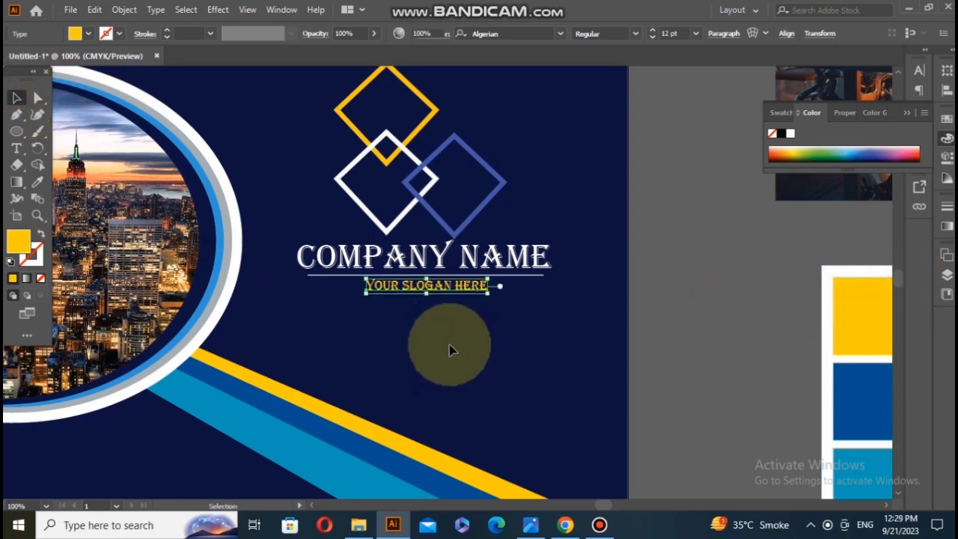
Step: Add the placeholder text LOREM IPSUM in 12 pt Algerian below the slogan and fill it with white
scroll(449, 346, down, 2)
click(16, 148)
click(263, 262)
click(245, 259)
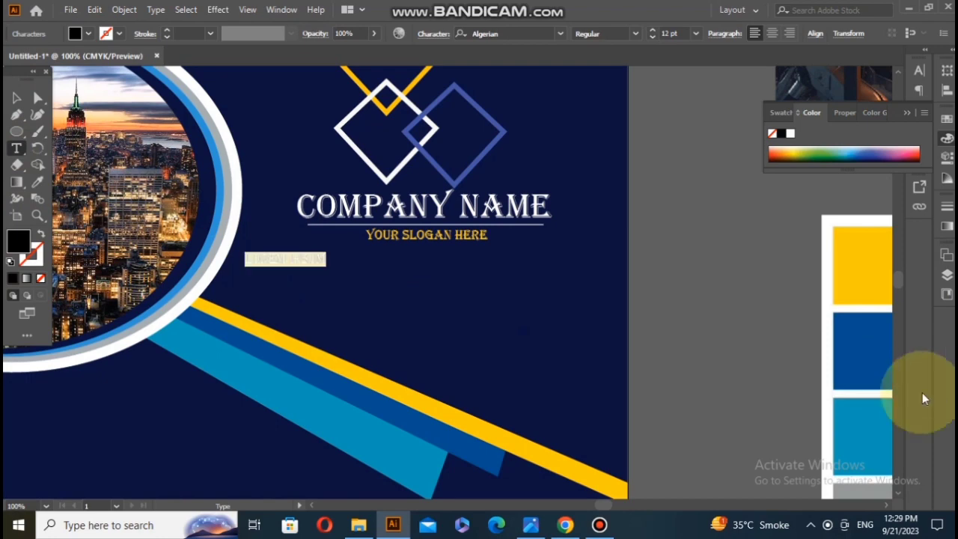
click(790, 133)
click(17, 97)
click(277, 260)
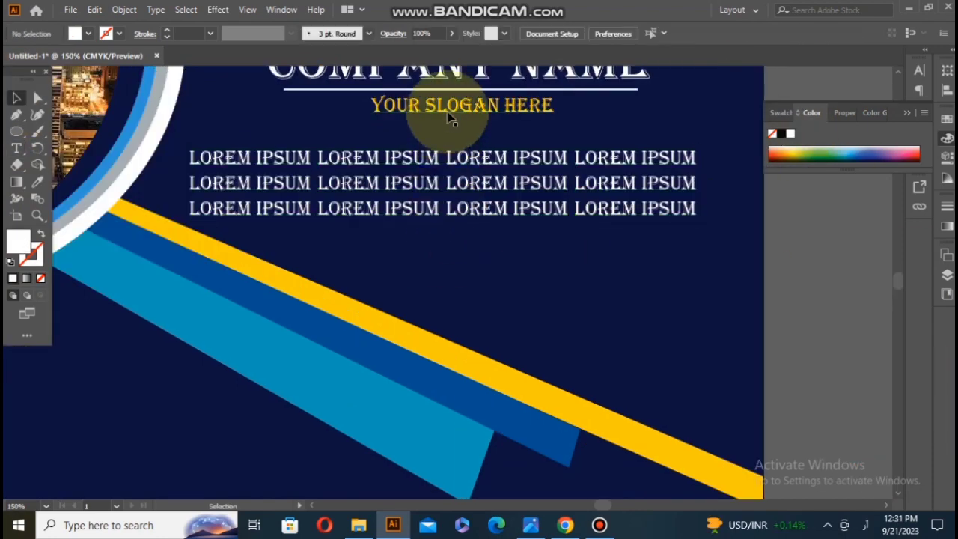
Step: Shift the slogan text slightly to the left to centre it above the three-line LOREM IPSUM paragraph
click(523, 122)
drag(552, 111, 572, 133)
click(446, 253)
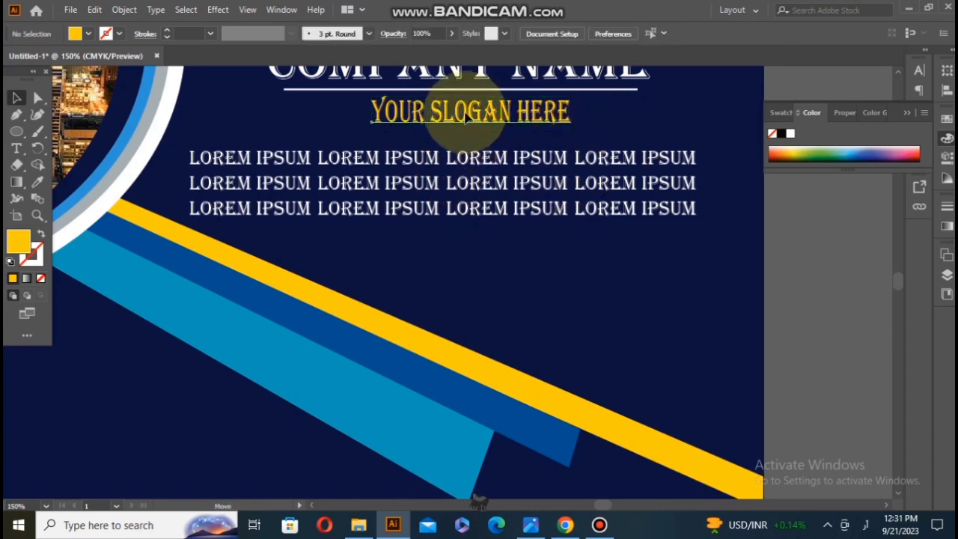
drag(468, 114, 461, 114)
click(493, 257)
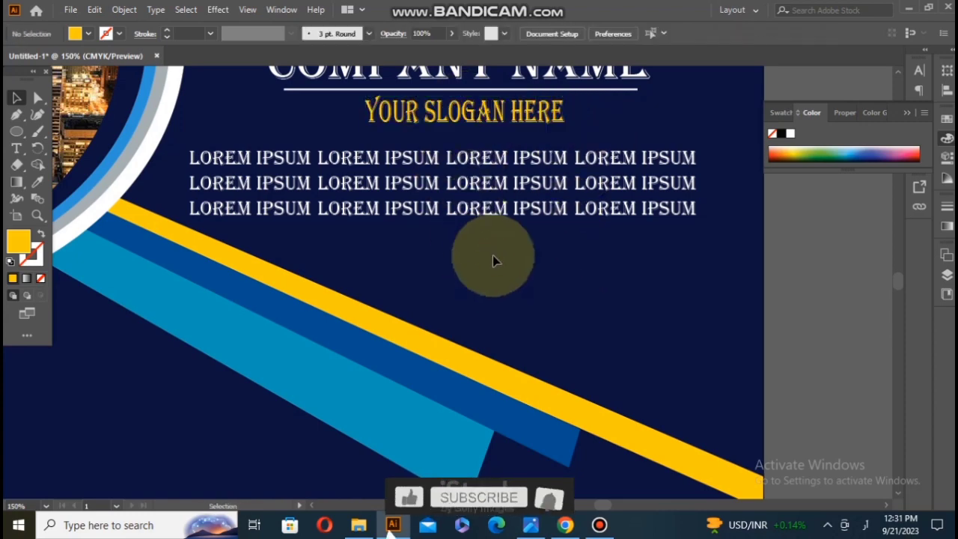
Step: Draw a closed Pen tool shape covering the lower page, following the yellow band's lower edge and the page's left, bottom and right edges
scroll(493, 255, down, 1)
key(ctrl+minus)
key(ctrl+minus)
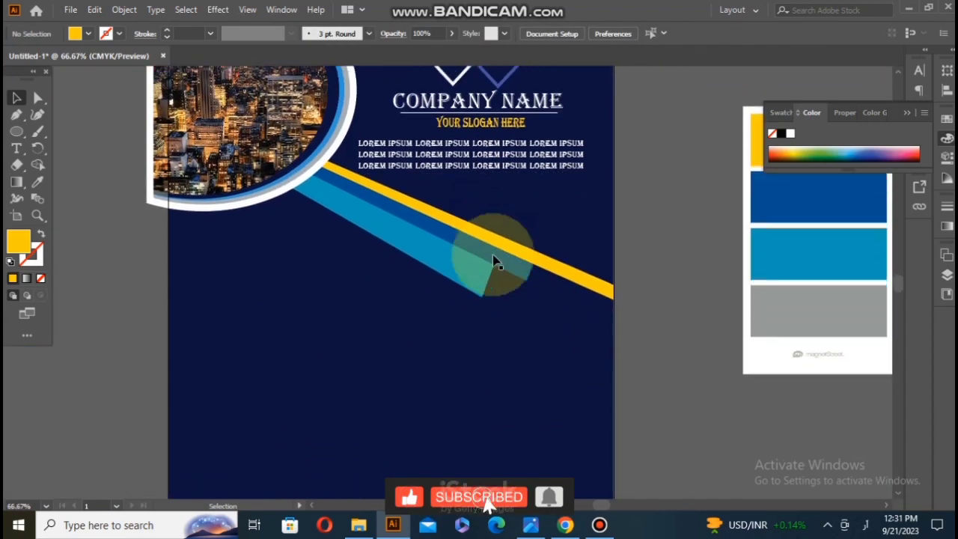
scroll(493, 255, down, 4)
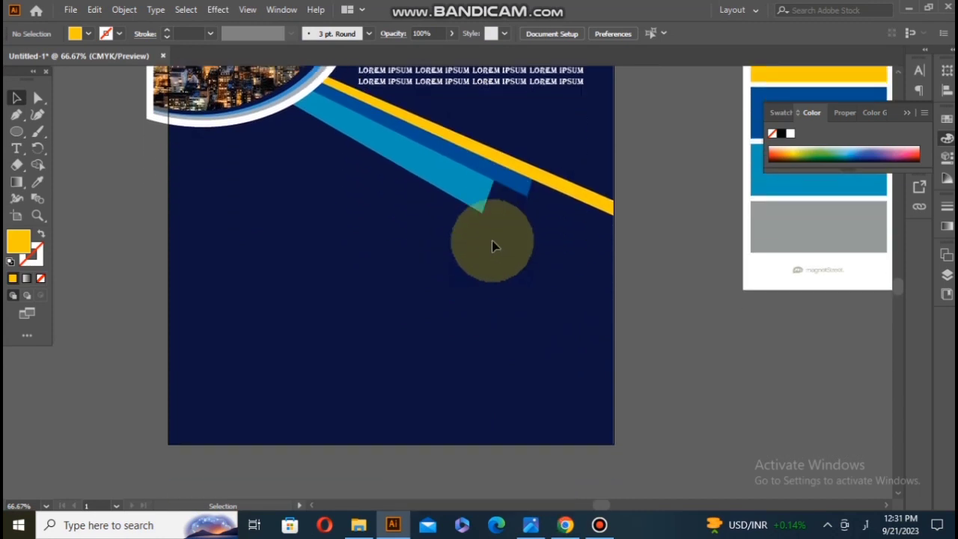
click(17, 113)
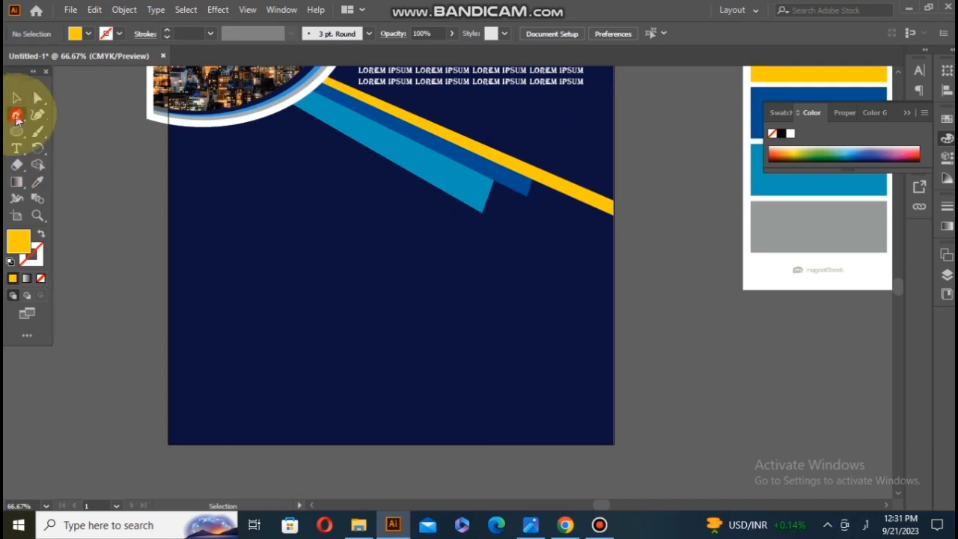
click(614, 215)
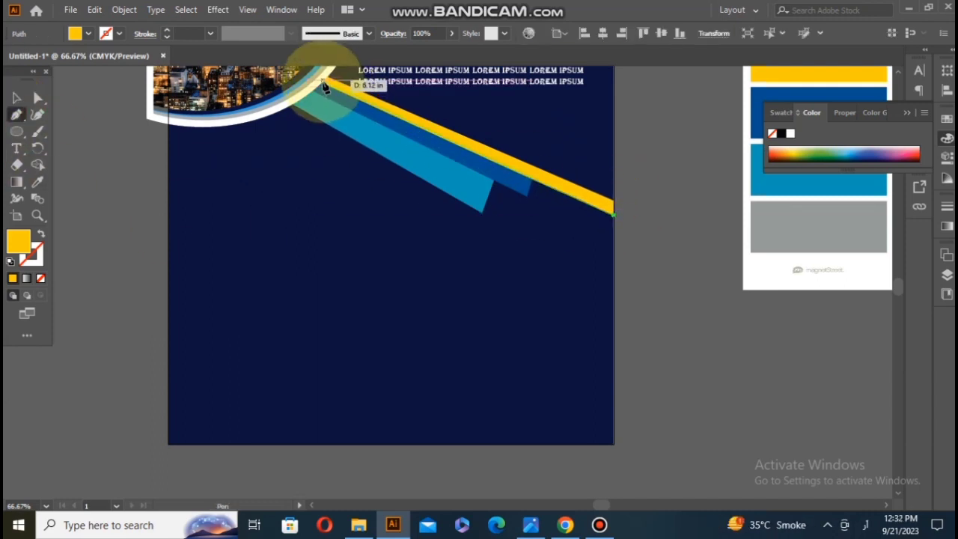
click(322, 85)
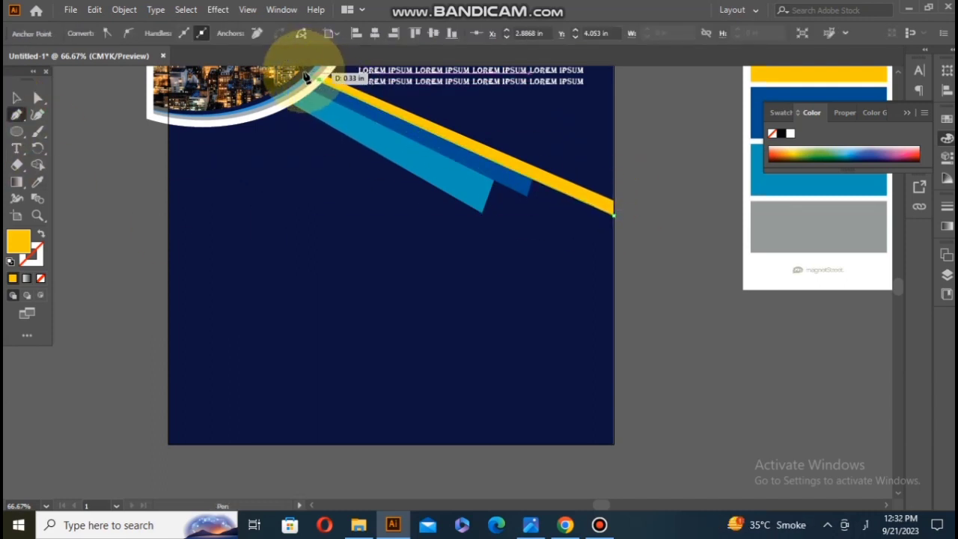
scroll(306, 77, up, 1)
click(171, 99)
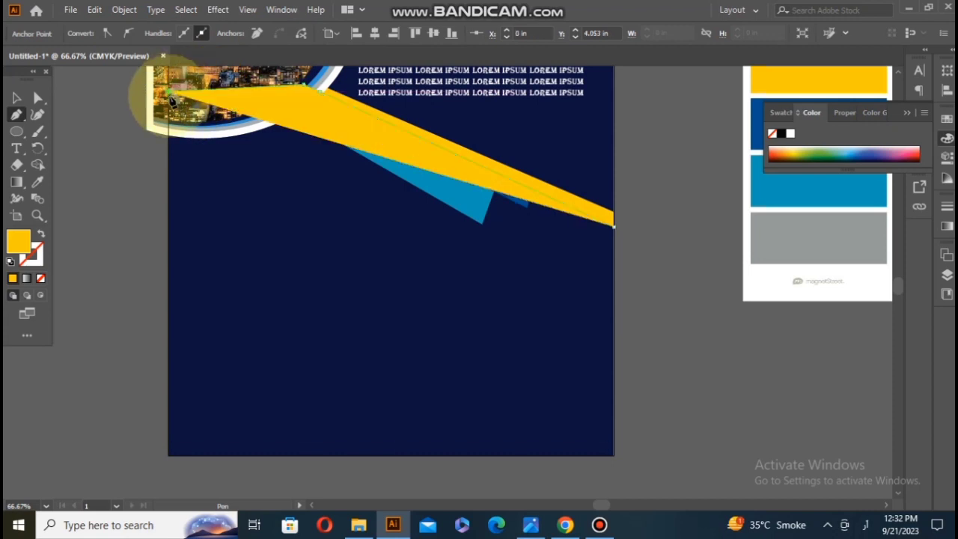
click(168, 454)
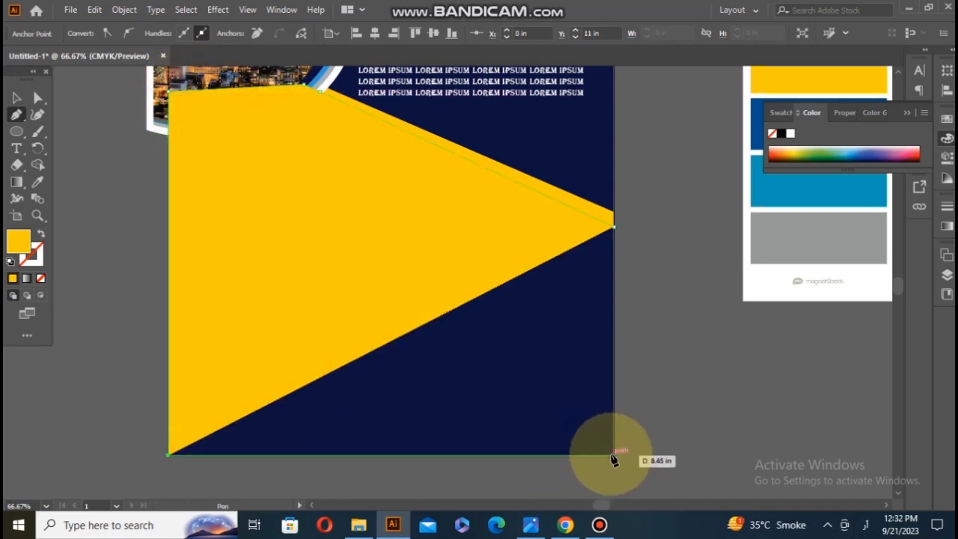
click(616, 455)
click(617, 233)
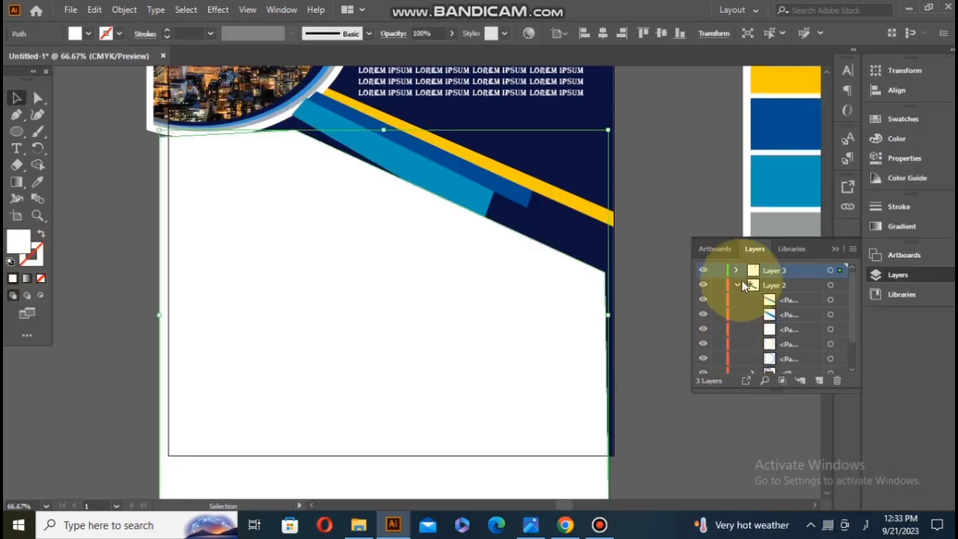
Step: Try to place the white lower-page shape behind the bands by nudging it up and applying Send Backward and Send to Back
click(737, 270)
click(738, 300)
click(737, 300)
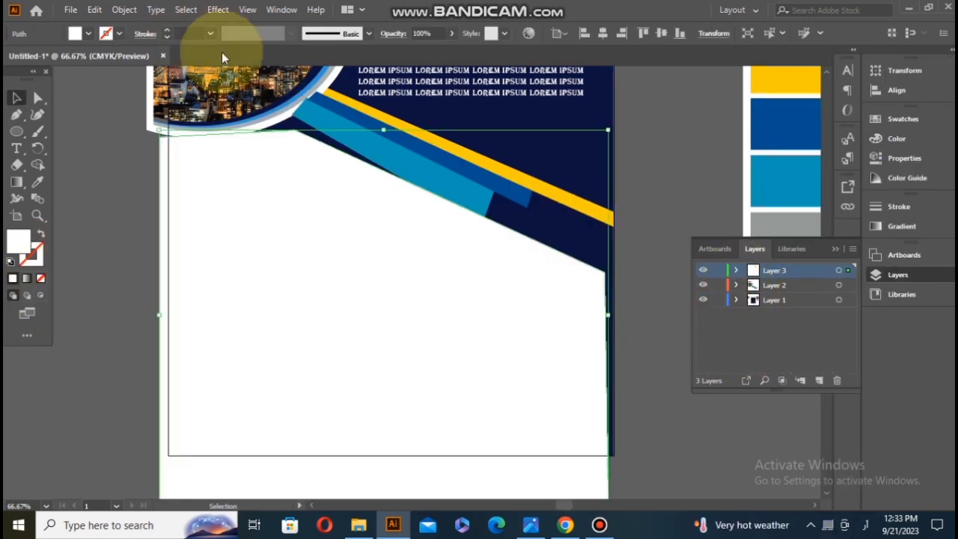
drag(435, 218, 436, 210)
right_click(437, 210)
click(523, 440)
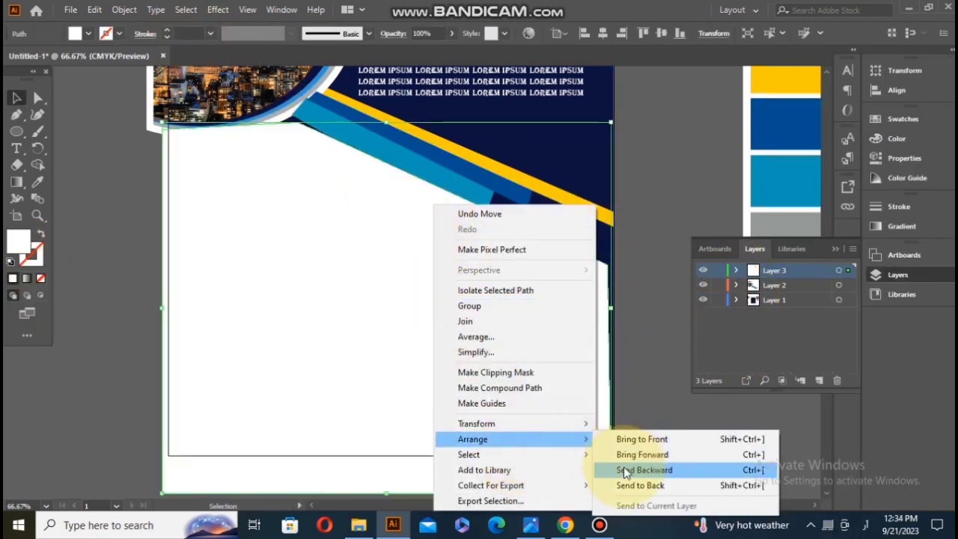
click(623, 469)
drag(483, 313, 485, 306)
right_click(485, 306)
click(547, 440)
click(674, 485)
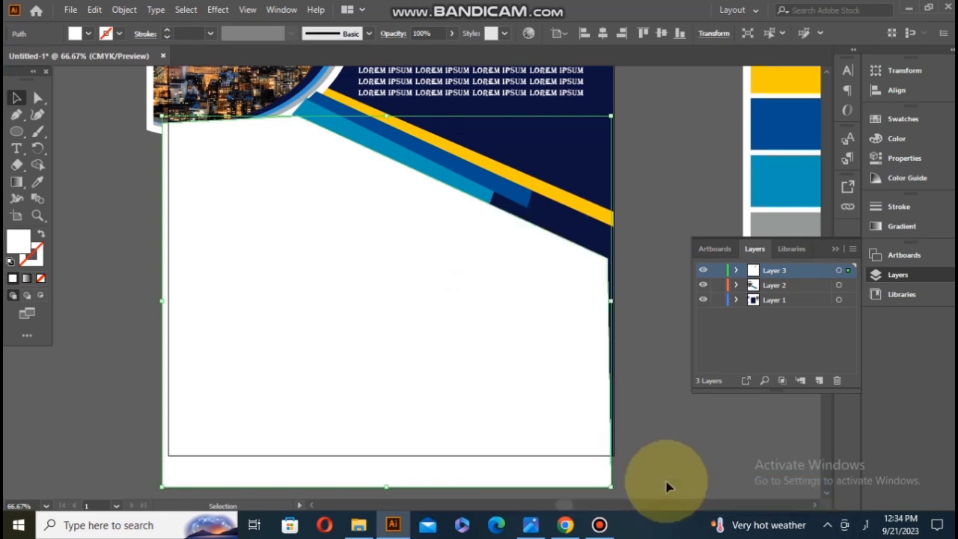
Step: Try to raise the light blue band above the white shape with Bring to Front
click(488, 204)
right_click(480, 198)
click(556, 431)
click(655, 431)
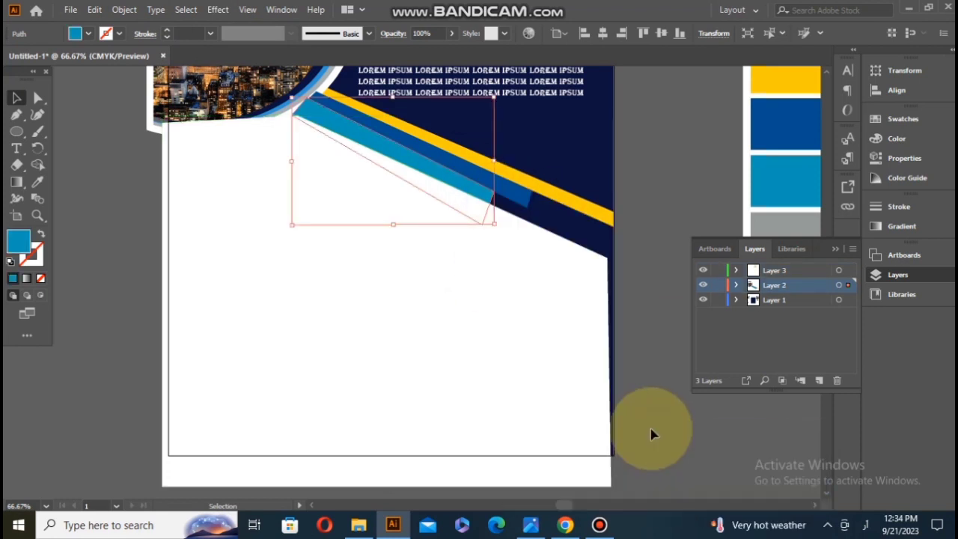
right_click(434, 255)
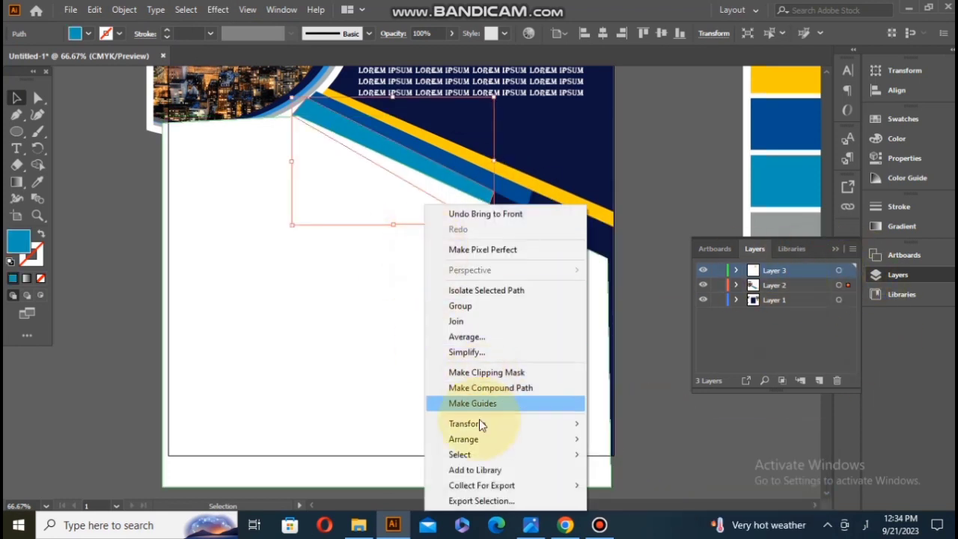
click(494, 438)
click(614, 421)
Step: Move Layer 2 into Layer 3 to stack the bands above the white shape, and move the shape over the lower page
click(799, 285)
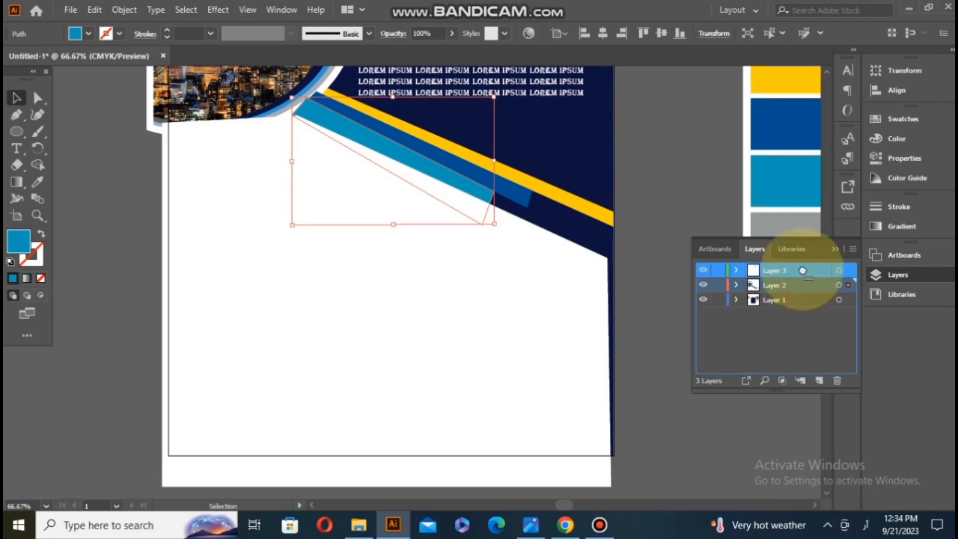
drag(802, 270, 801, 269)
drag(508, 325, 519, 308)
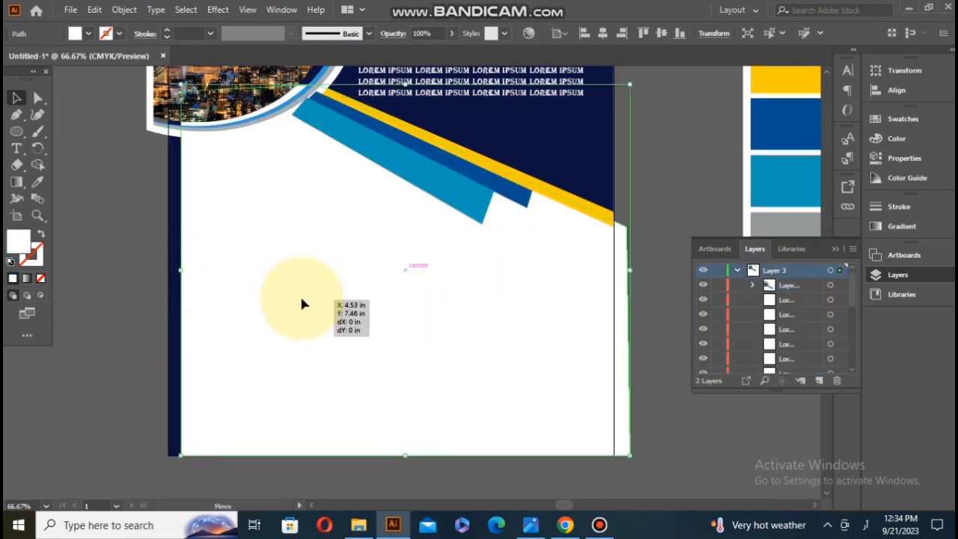
drag(302, 304, 290, 298)
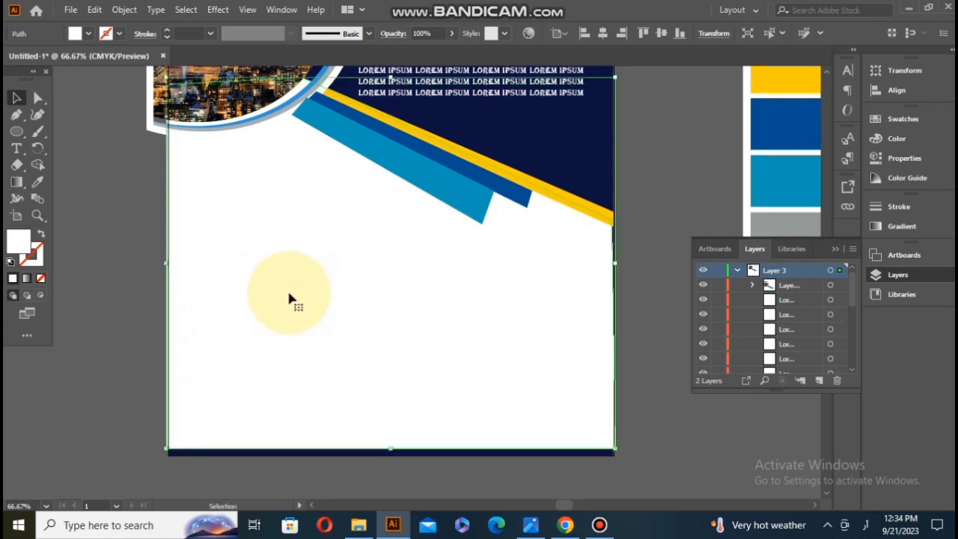
Step: Stretch the white shape to the page's bottom and right edges, about 8.57 in wide and 7.22 in high
drag(391, 449, 390, 455)
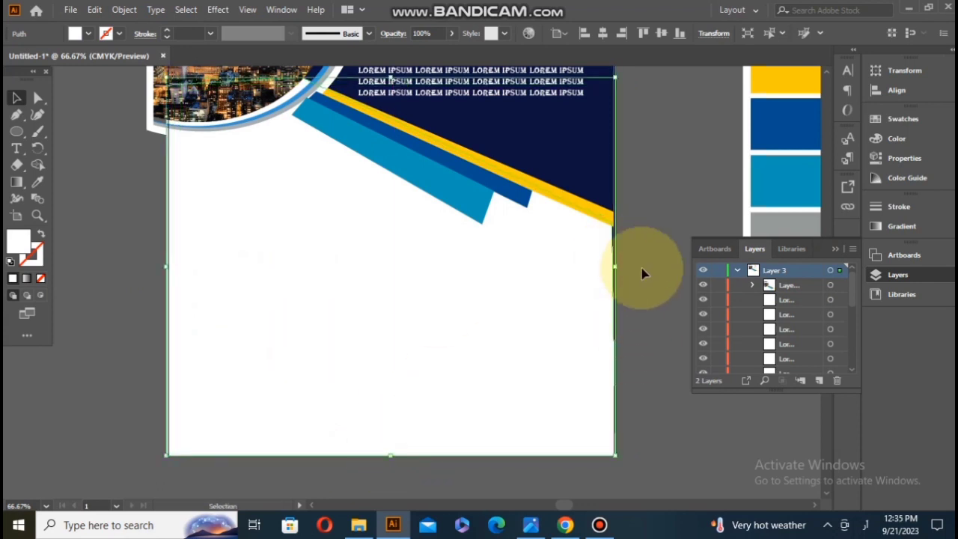
drag(615, 267, 618, 266)
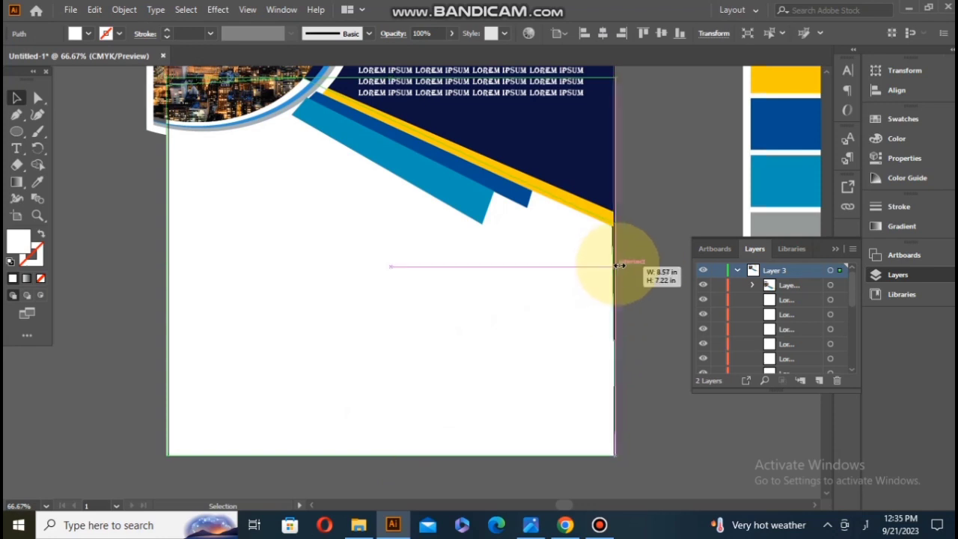
click(675, 325)
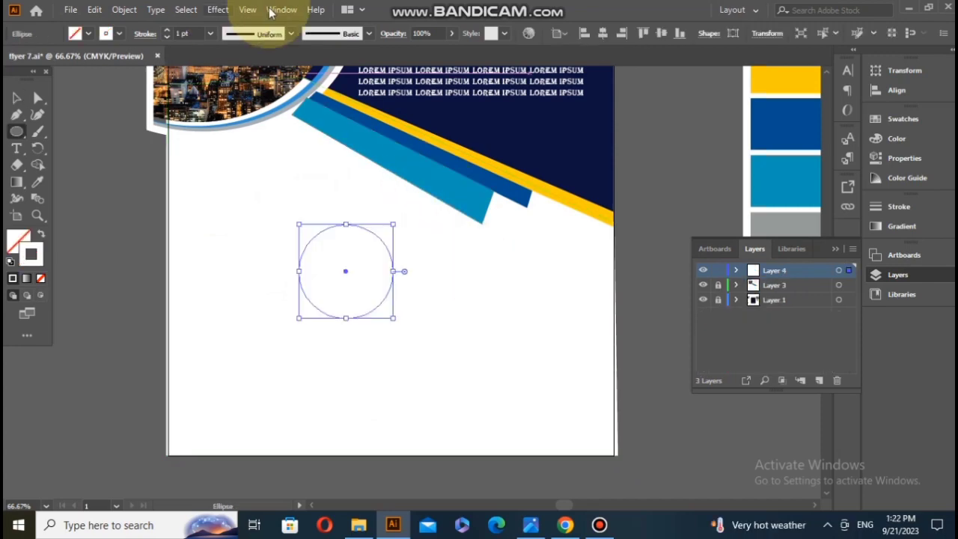
Step: Offset the circle's path outward by 0.1389 in with Miter joins and a miter limit of 4
click(247, 10)
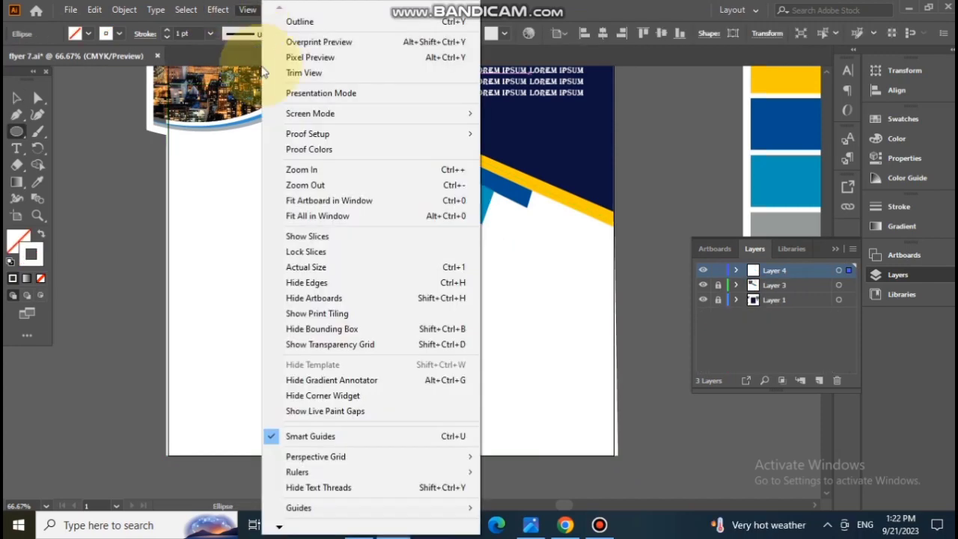
mouse_move(184, 11)
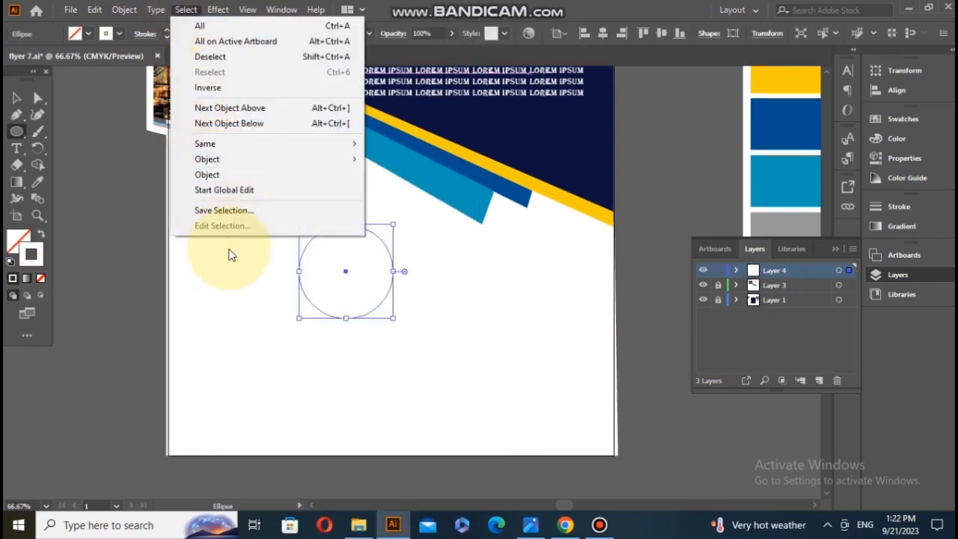
mouse_move(124, 9)
mouse_move(227, 377)
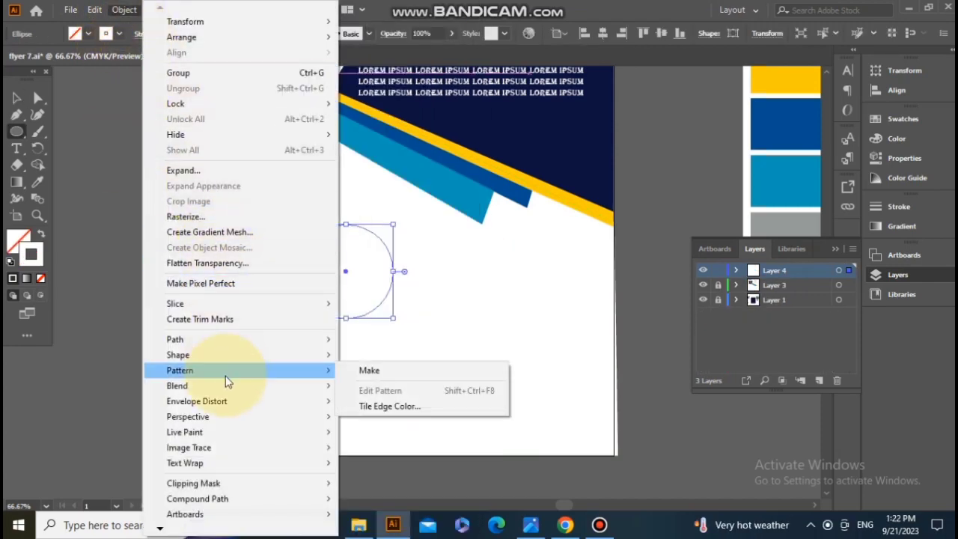
mouse_move(237, 340)
click(367, 390)
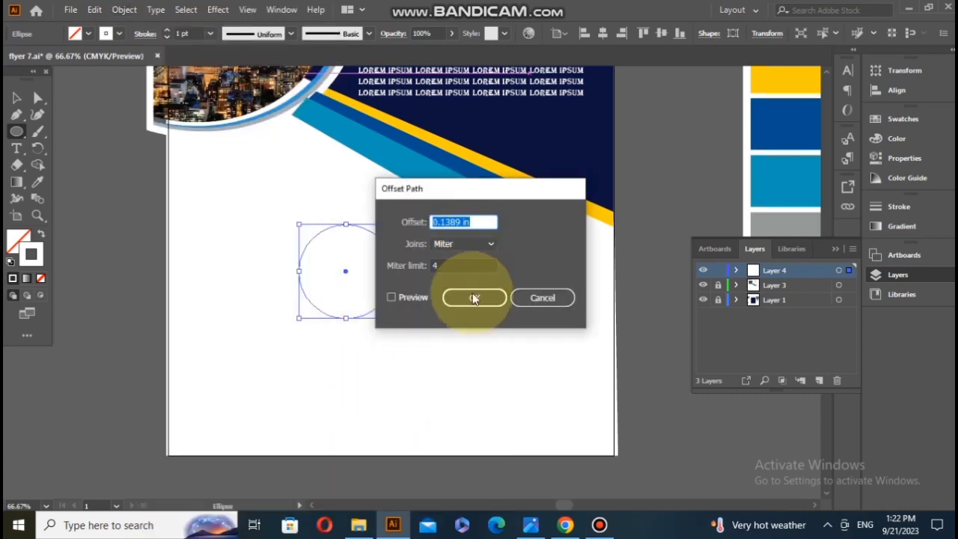
click(406, 298)
click(407, 297)
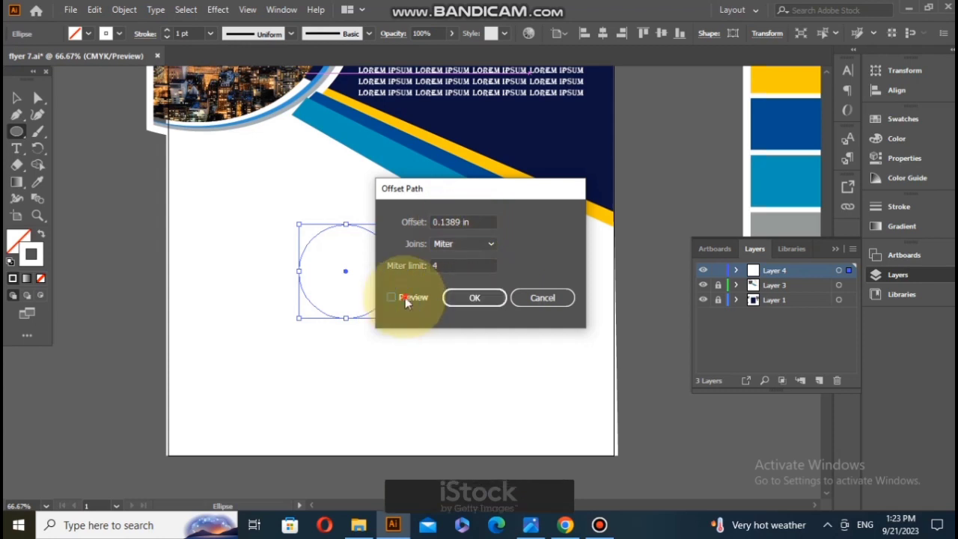
click(472, 297)
Step: Fill the inner circle with the light blue sampled from the reference palette, and select the outer offset circle
click(16, 97)
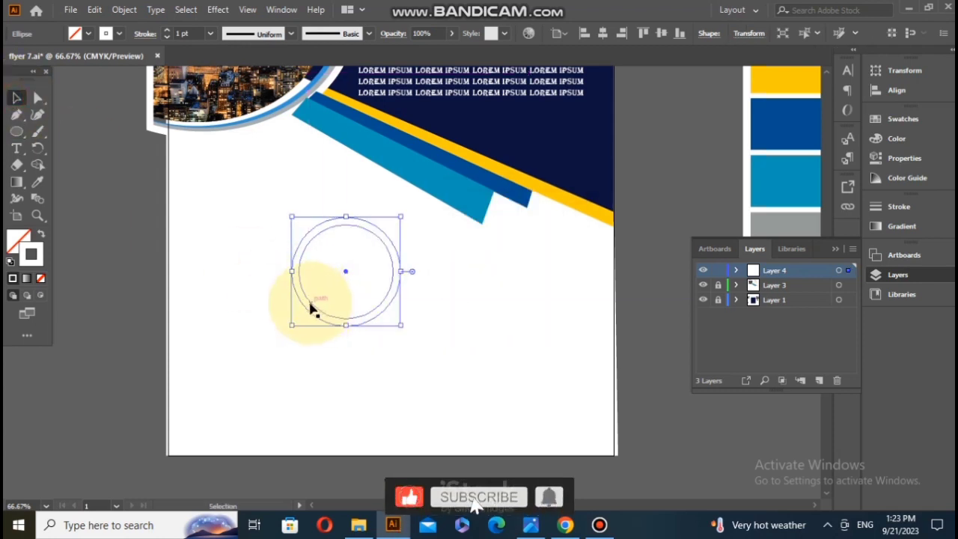
click(37, 182)
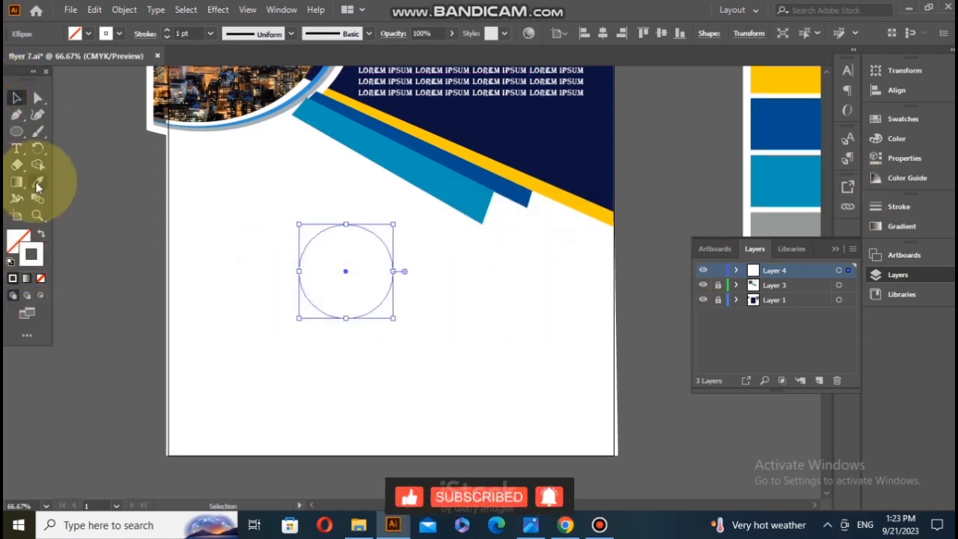
click(777, 180)
click(16, 98)
click(307, 226)
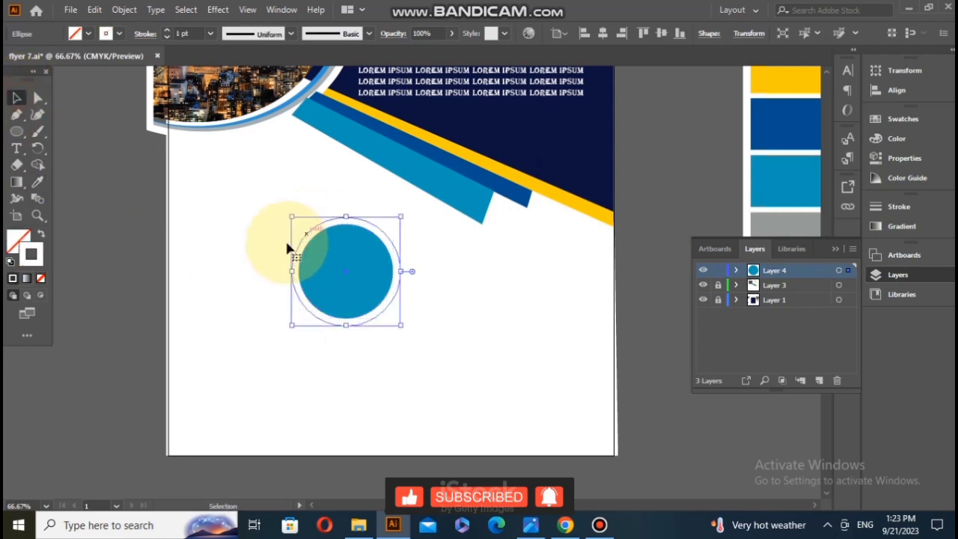
double_click(29, 258)
click(359, 244)
click(627, 174)
Step: Select both concentric circles and set their stroke colour to #7A6C31
drag(259, 230, 357, 255)
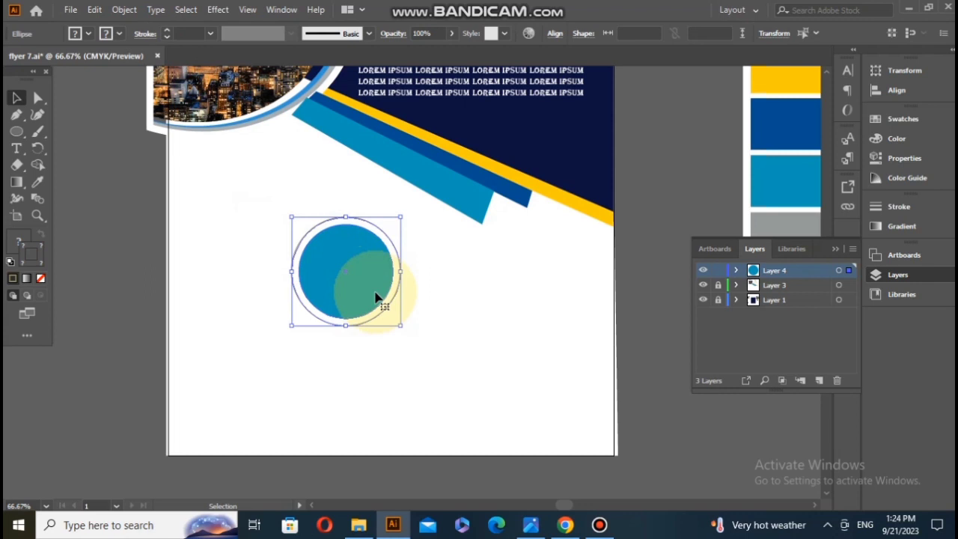
click(27, 248)
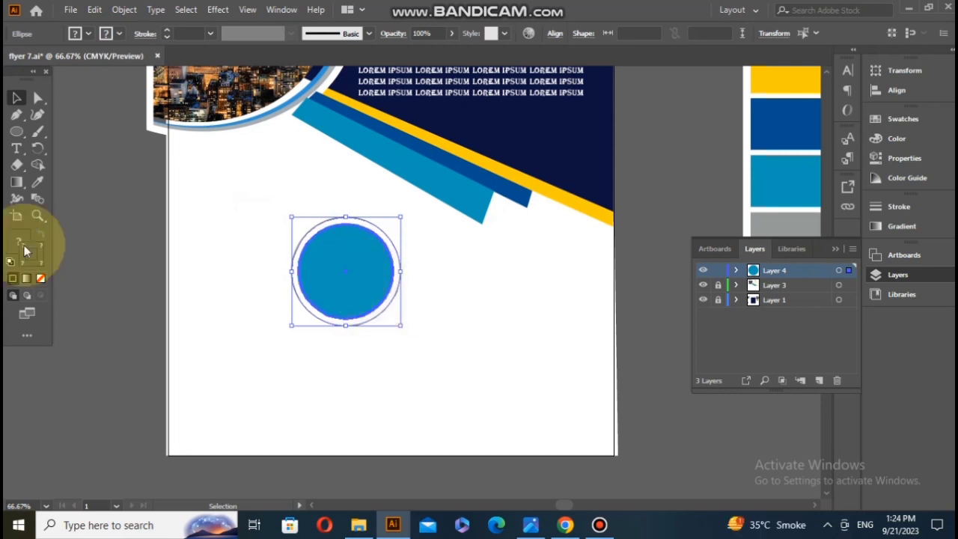
double_click(30, 254)
click(402, 260)
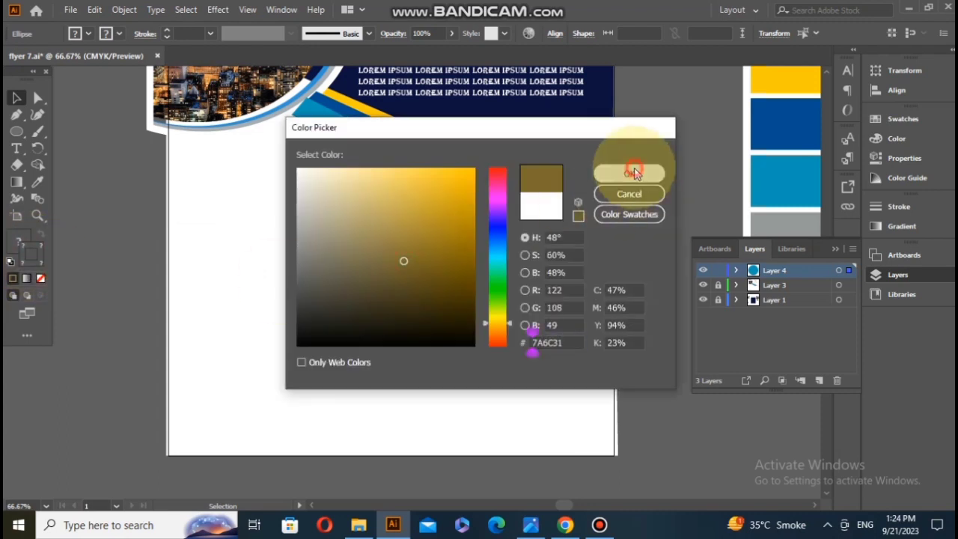
click(603, 171)
Step: Remove the inner circle's fill and change its stroke colour to light blue
drag(249, 273, 349, 232)
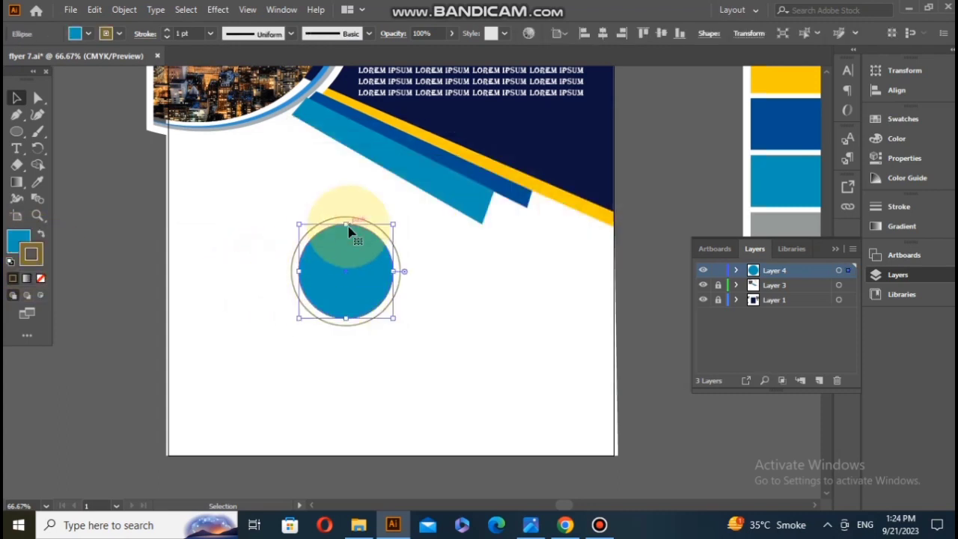
click(13, 246)
click(41, 277)
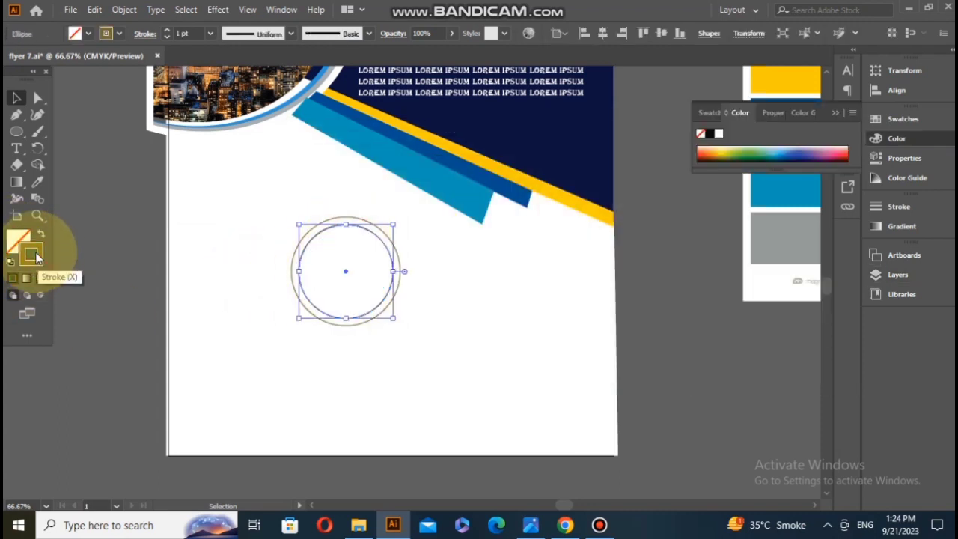
double_click(37, 253)
click(503, 252)
click(608, 176)
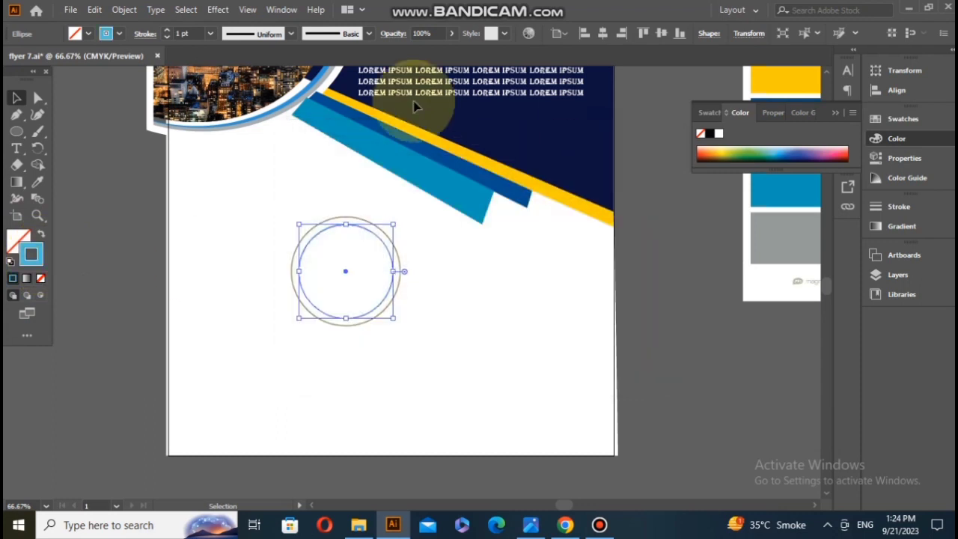
Step: Set the inner blue circle's stroke weight to 9 pt
click(211, 32)
click(230, 203)
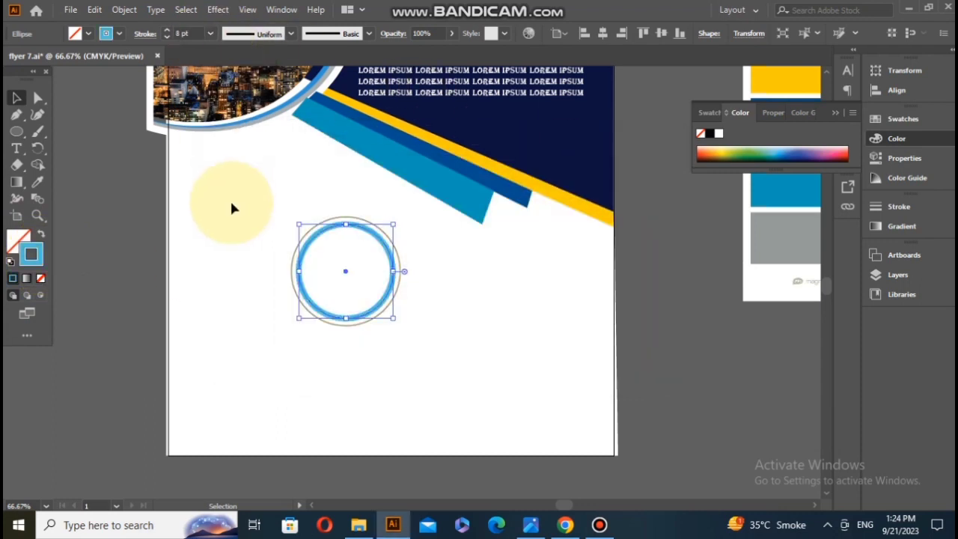
click(211, 32)
click(242, 256)
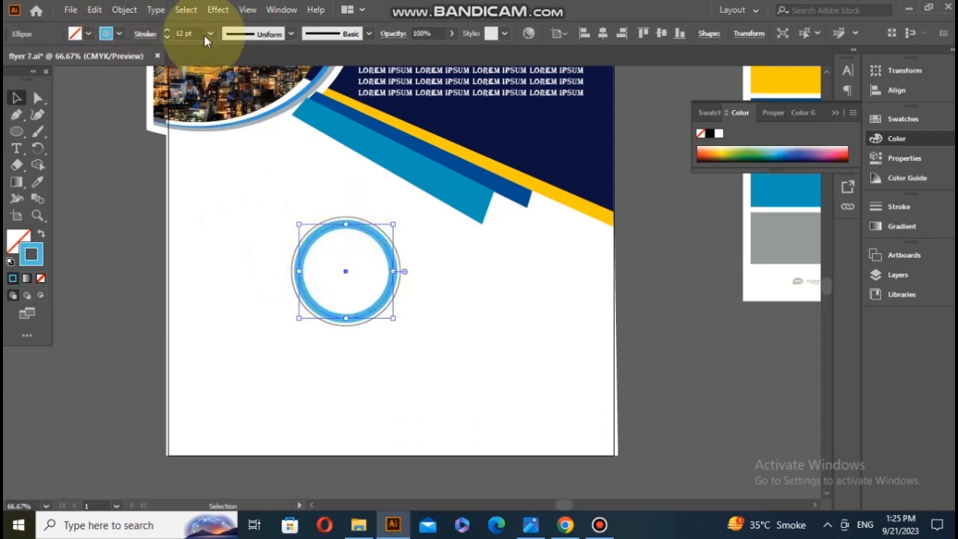
click(210, 33)
click(247, 218)
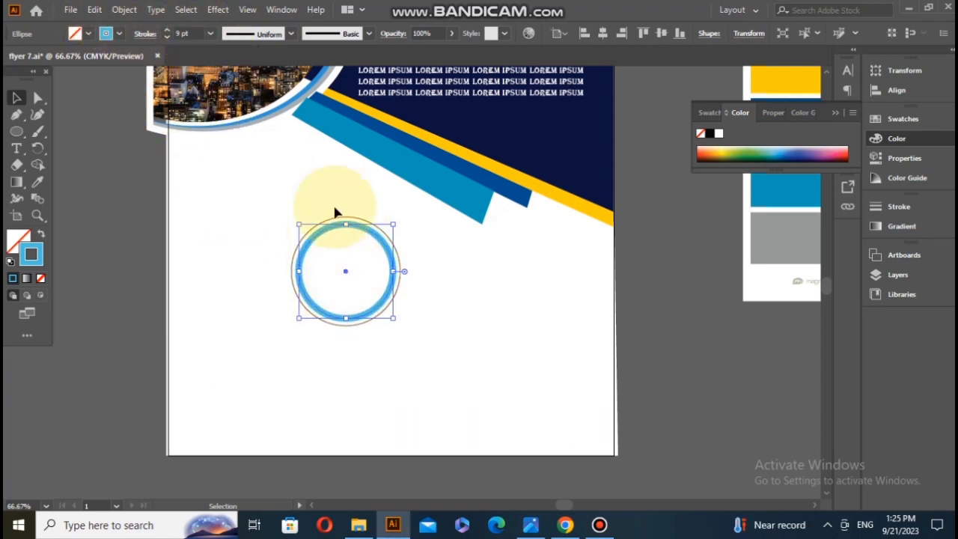
Step: Set the outer brown circle's stroke weight to 8 pt
click(208, 33)
click(235, 156)
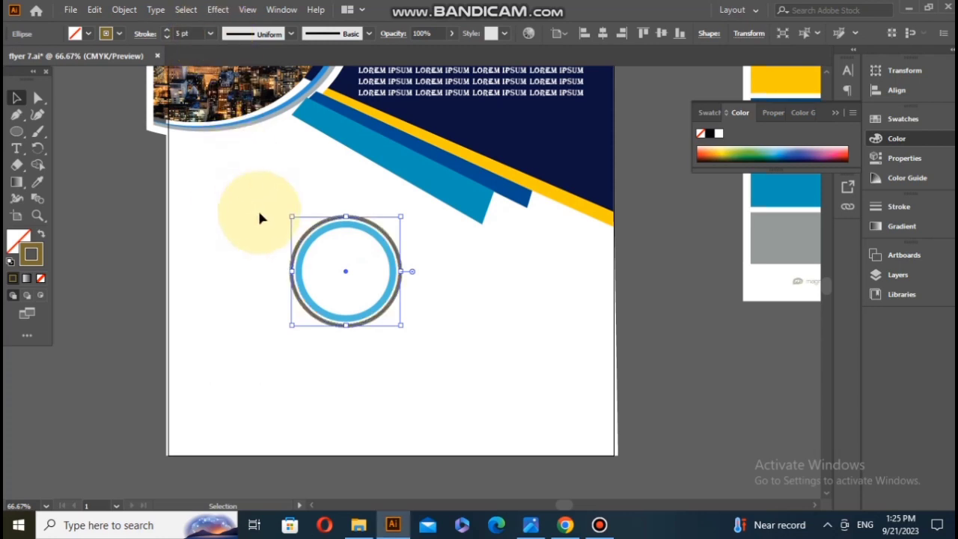
click(210, 33)
click(224, 202)
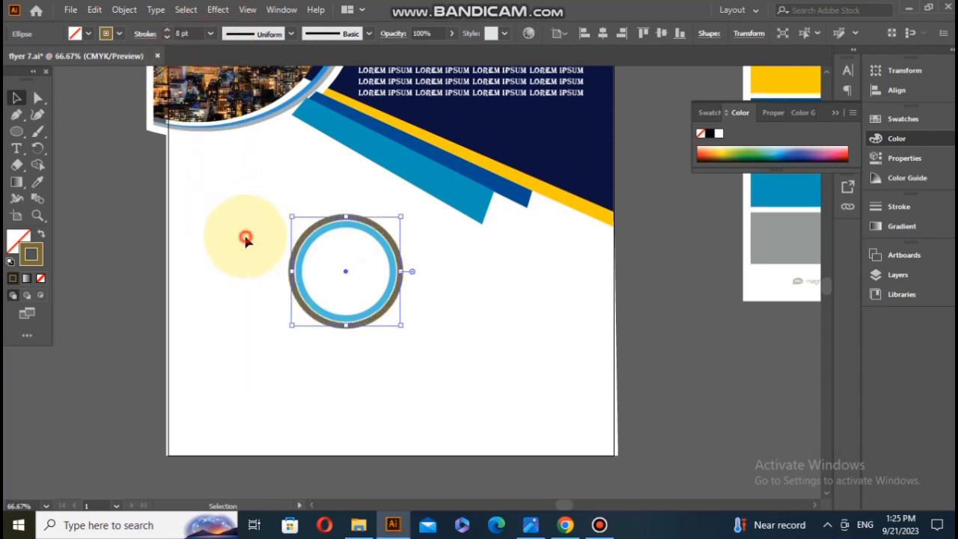
click(350, 348)
Step: Fit the blue circle over the standing woman's photo, scaled to about 1.79 by 1.98 in, and move the laptop photo clear
scroll(303, 292, down, 3)
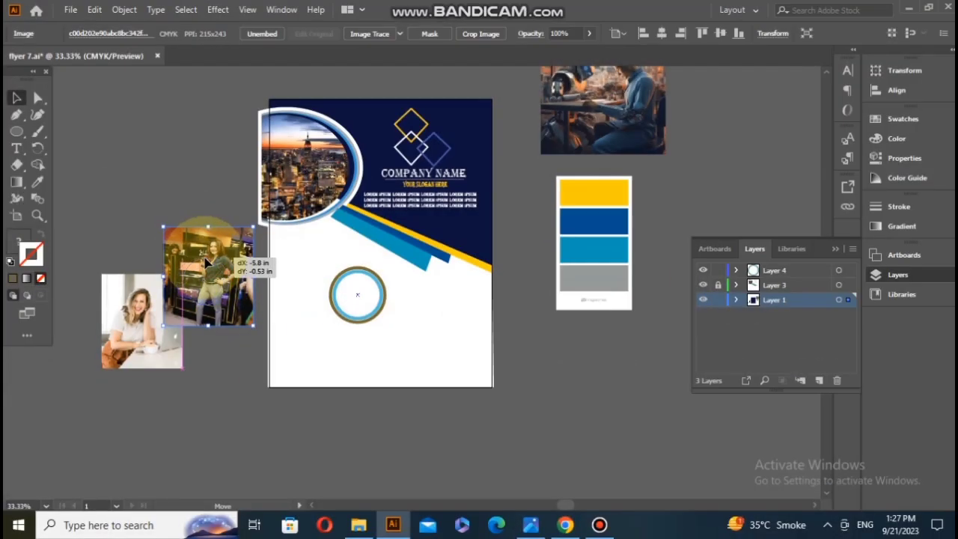
drag(251, 258, 193, 300)
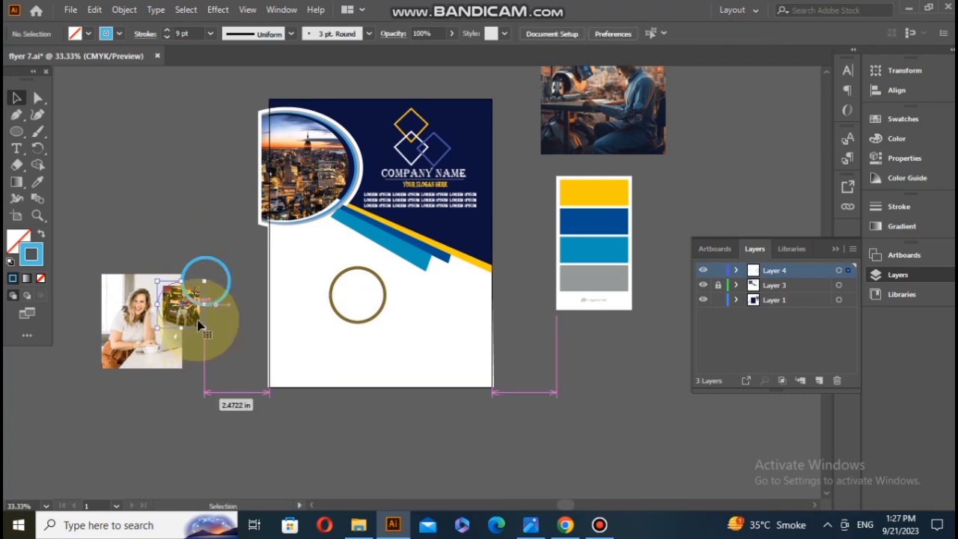
drag(201, 326, 211, 292)
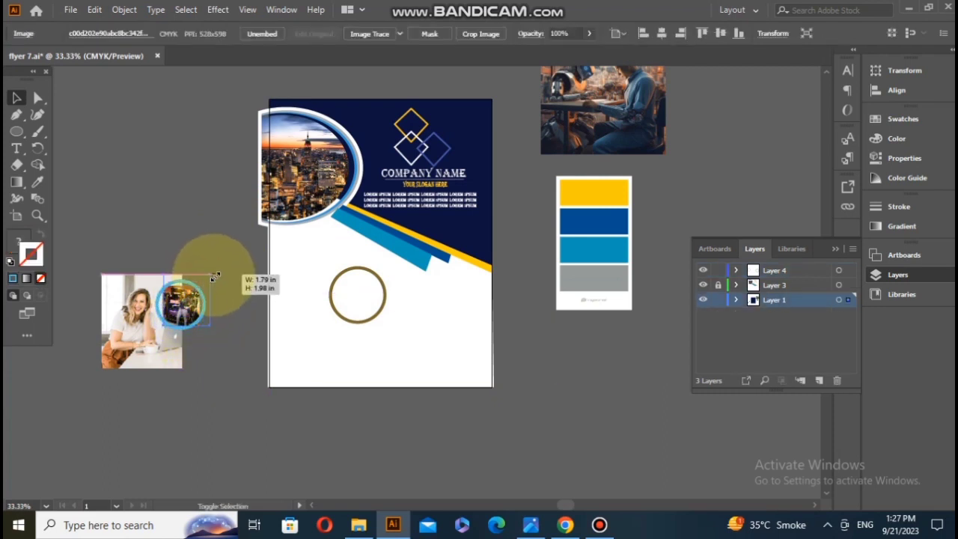
click(211, 303)
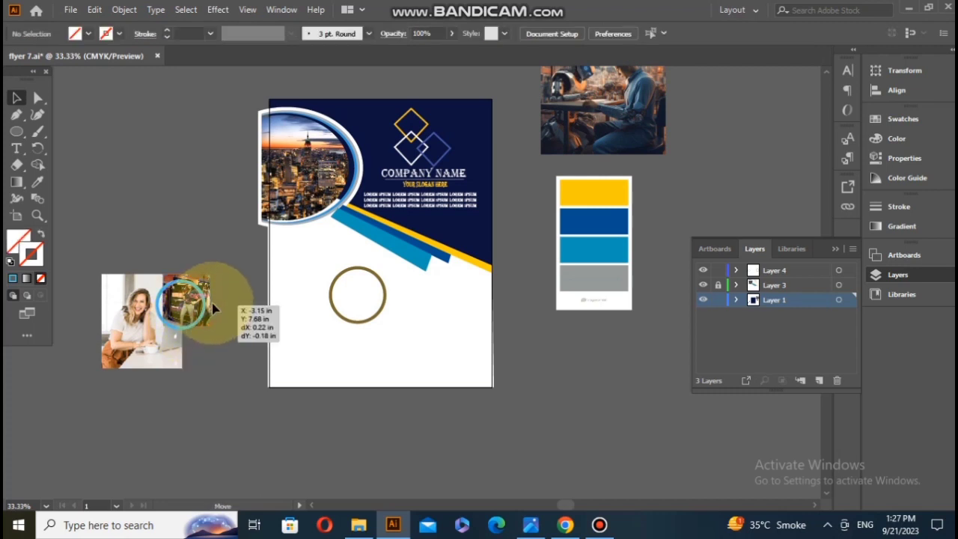
drag(177, 241, 194, 296)
click(210, 443)
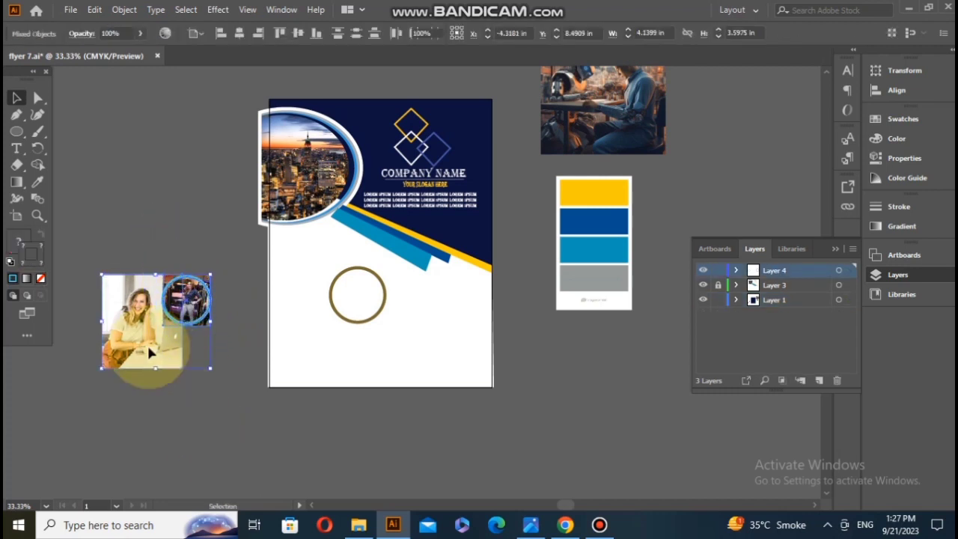
drag(148, 342, 119, 245)
drag(144, 267, 132, 223)
Step: Make a clipping mask from the blue circle and standing woman's photo, and place the round photo inside the brown ring
drag(196, 240, 195, 343)
right_click(190, 311)
click(251, 202)
drag(184, 302, 359, 295)
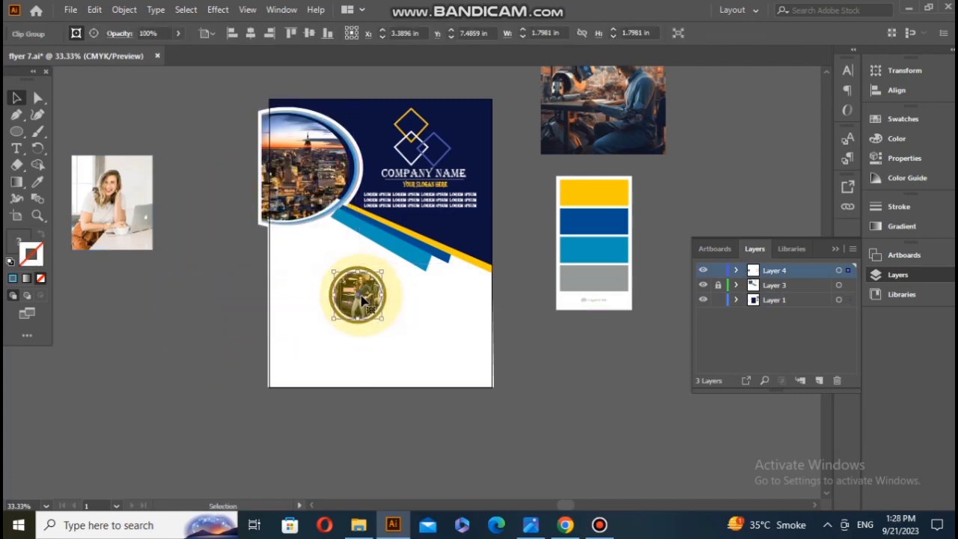
Step: Shrink the brown ring to about 1.86 in across so it sits tight around the round photo
scroll(359, 296, up, 3)
click(358, 383)
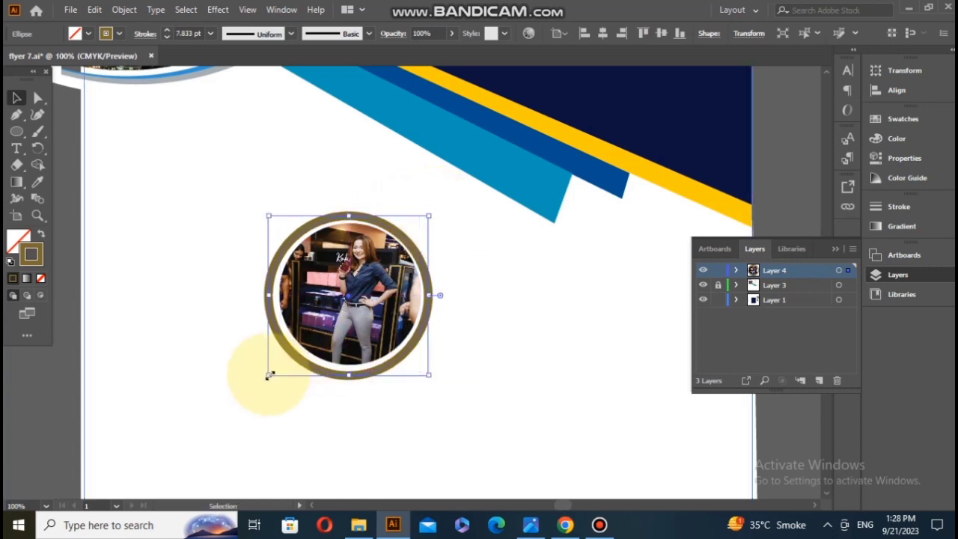
drag(267, 374, 277, 366)
drag(424, 215, 418, 219)
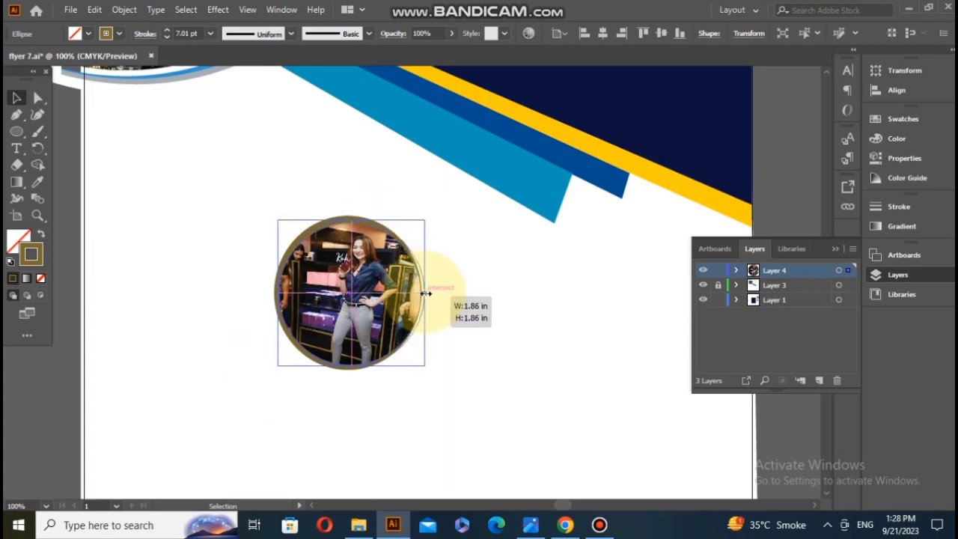
drag(425, 293, 429, 293)
click(362, 398)
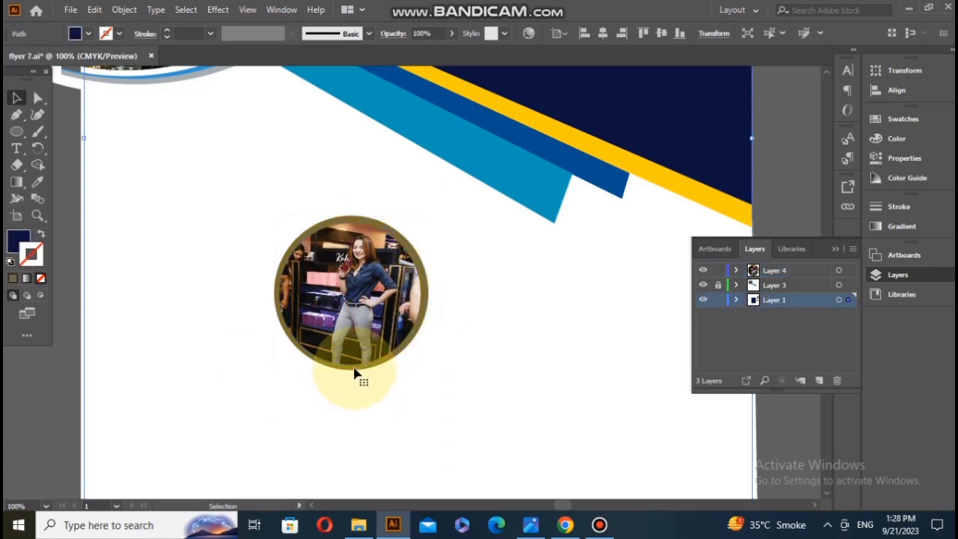
Step: Offset the brown ring's path outward by 0.0333 in with Miter joins and a miter limit of 4
click(370, 367)
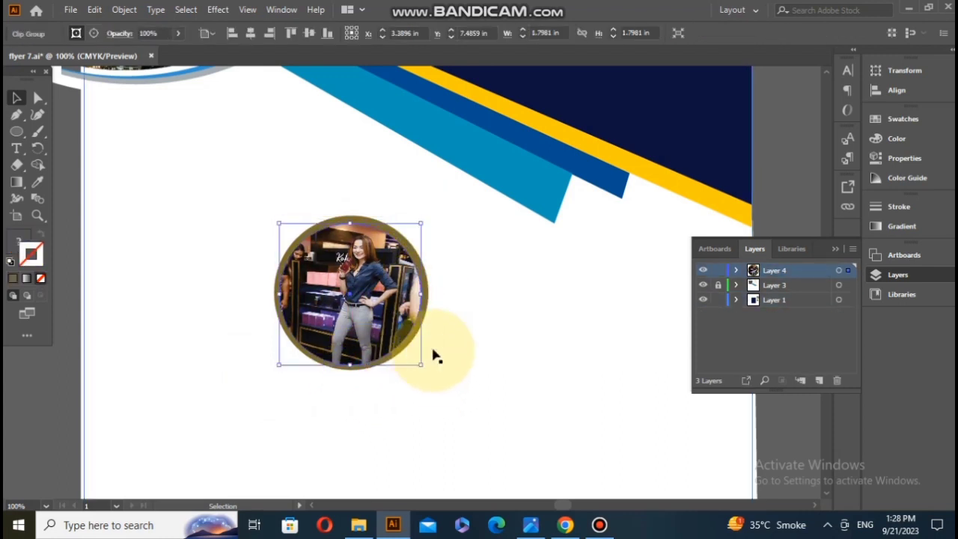
click(428, 318)
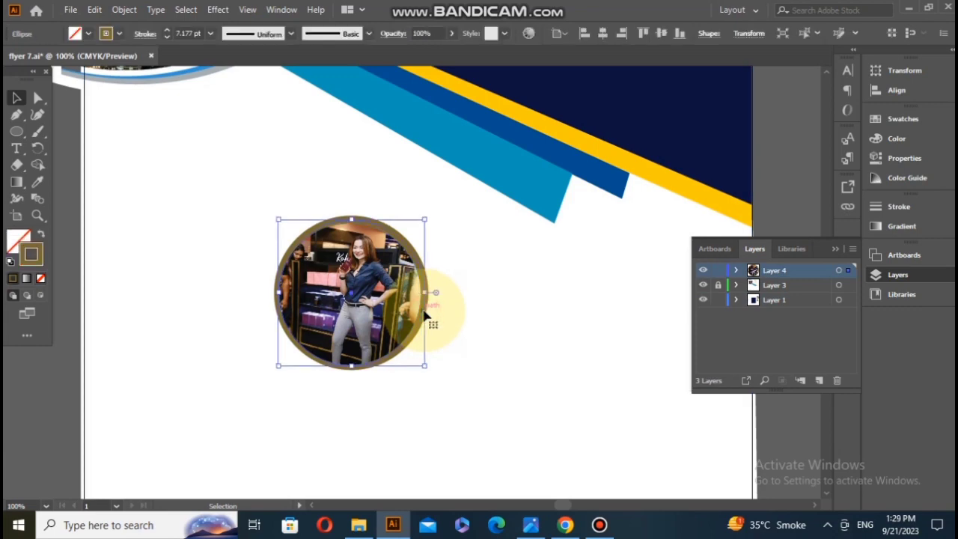
click(94, 10)
mouse_move(124, 10)
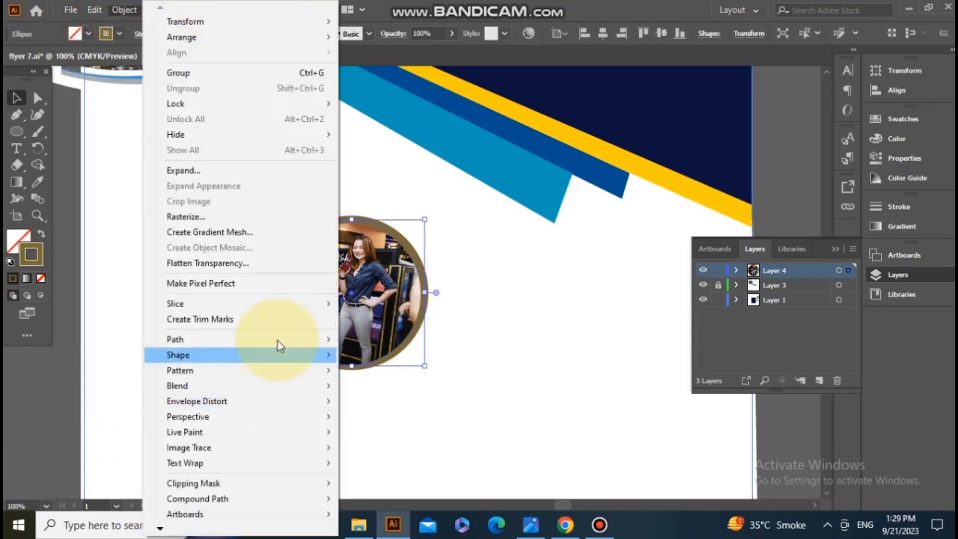
mouse_move(276, 340)
click(382, 390)
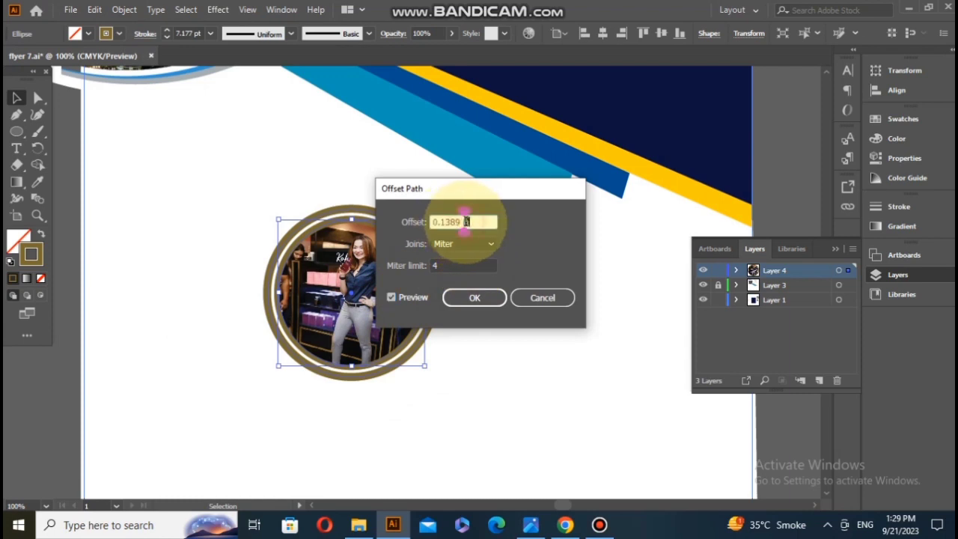
key(BackSpace)
double_click(406, 299)
double_click(454, 222)
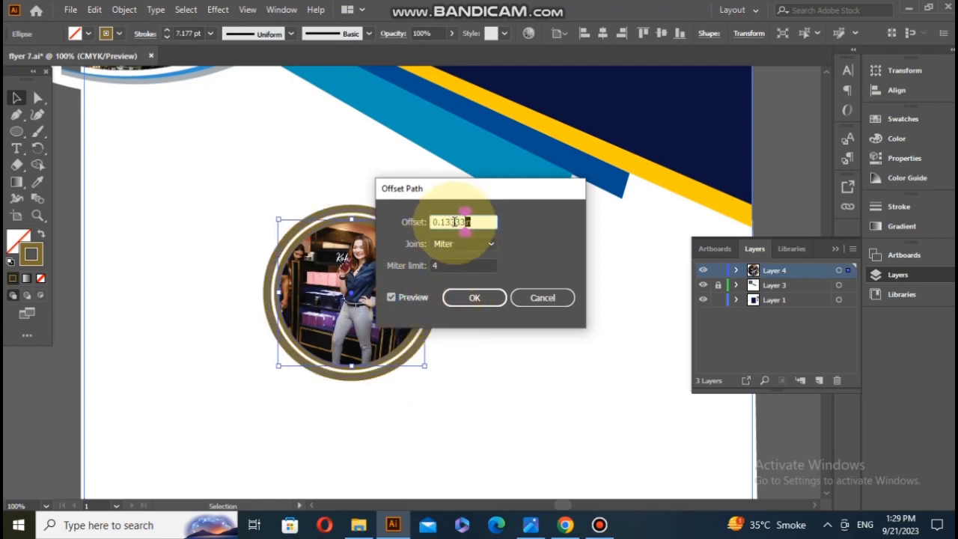
double_click(410, 297)
click(456, 223)
key(BackSpace)
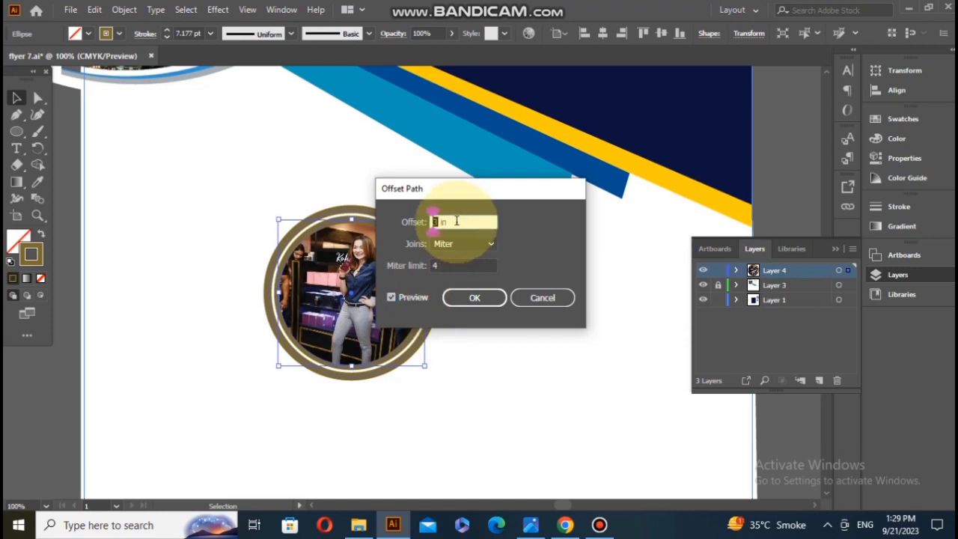
click(465, 298)
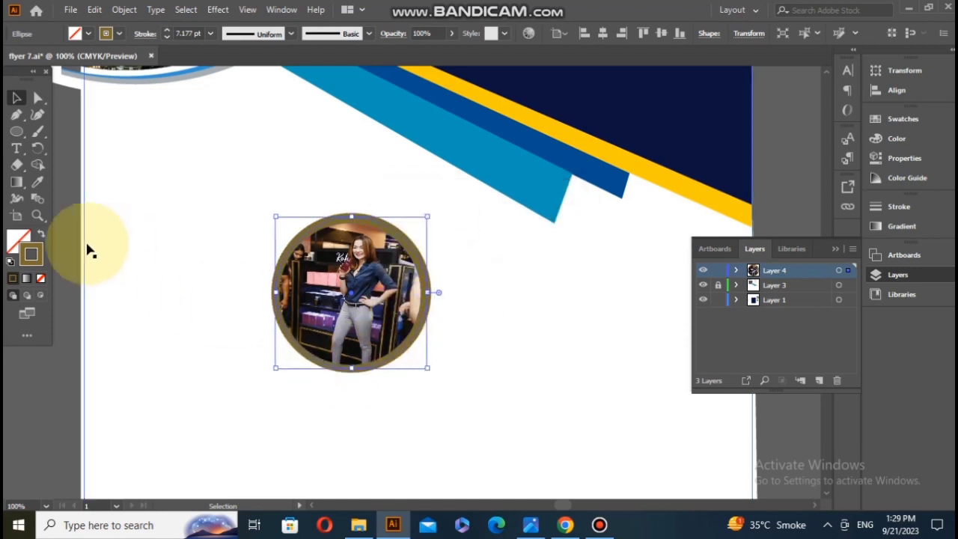
Step: Set the new offset circle's stroke colour to white
click(878, 139)
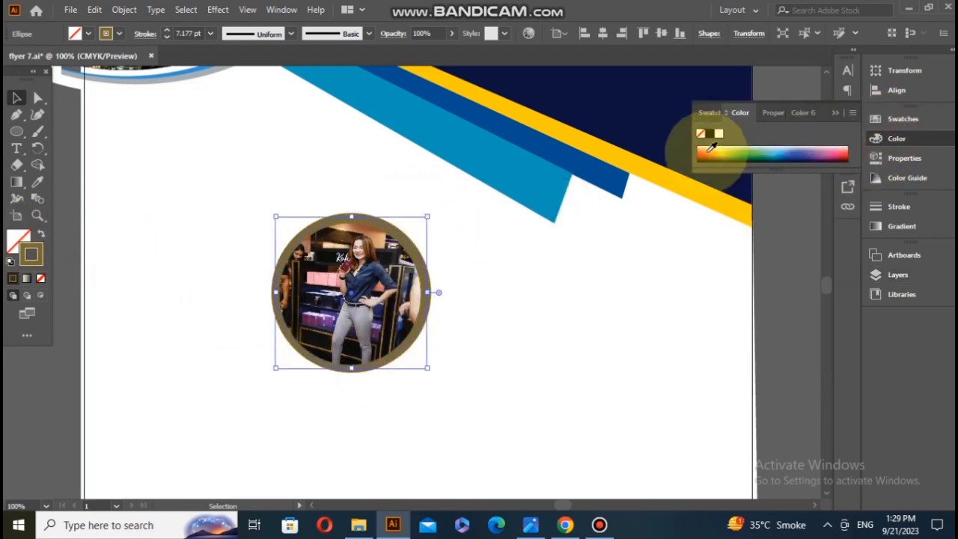
click(231, 265)
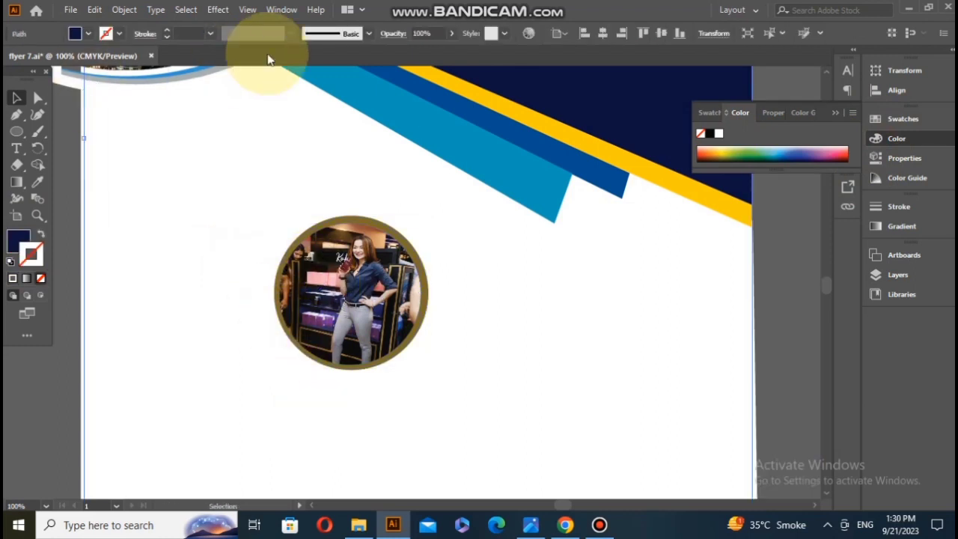
Step: Inspect the objects inside Layers 1 and 4, and try locking Layer 1
click(897, 275)
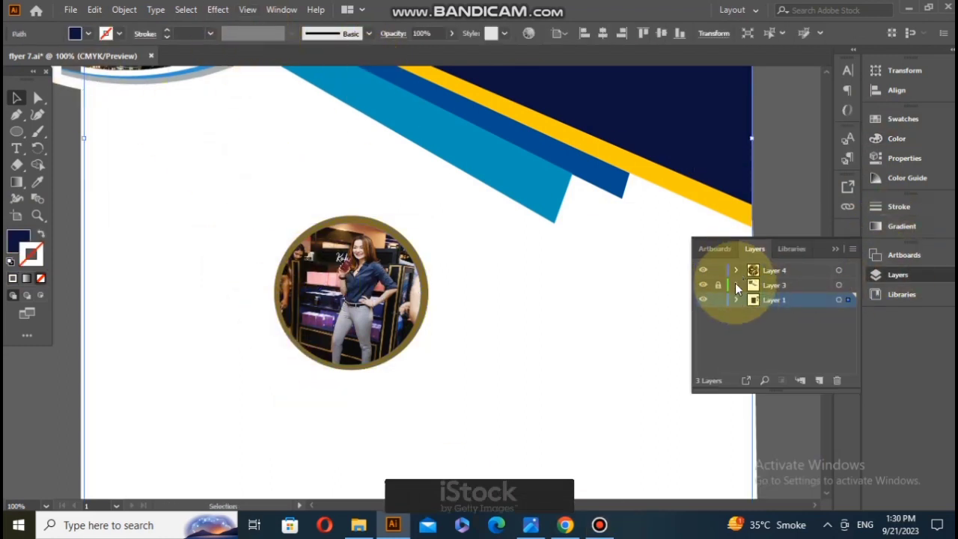
click(735, 300)
click(736, 269)
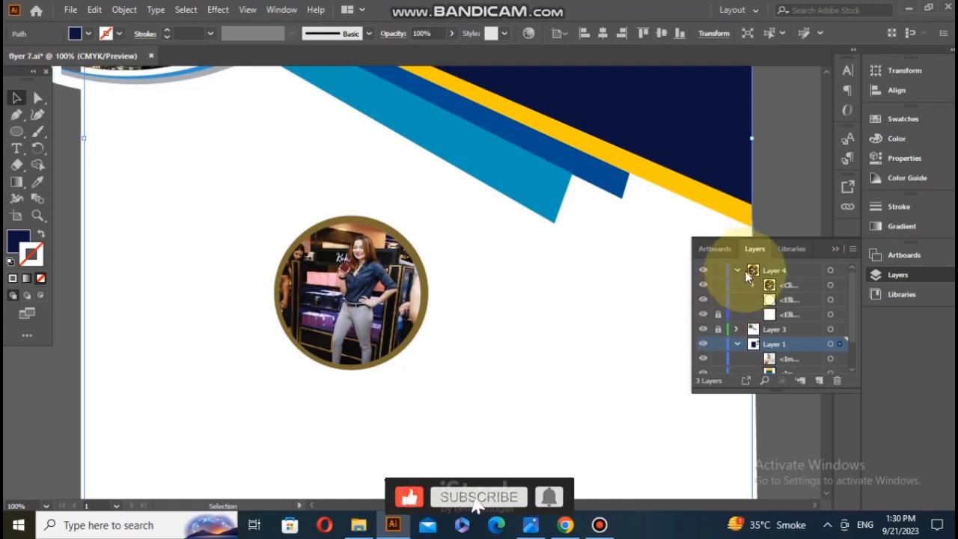
click(737, 270)
click(737, 299)
click(719, 299)
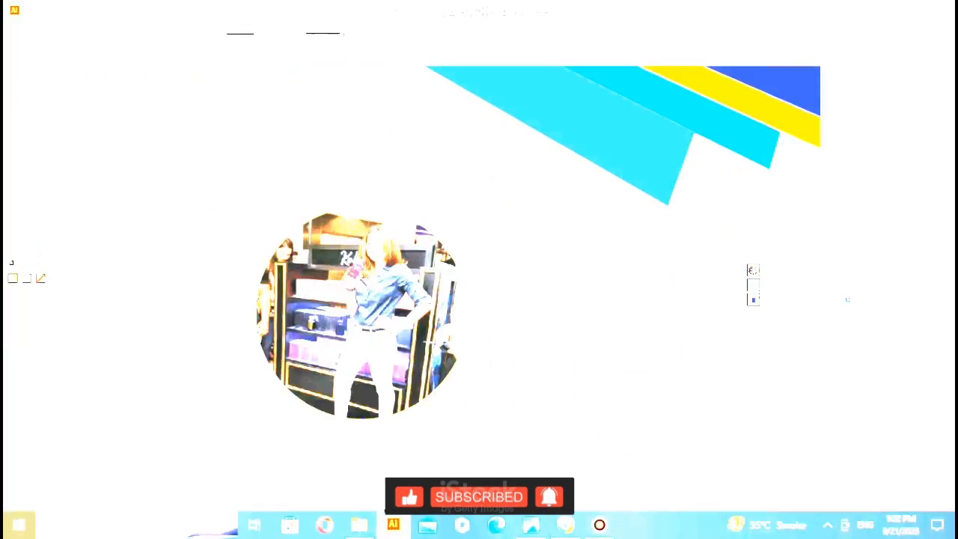
key(ctrl+z)
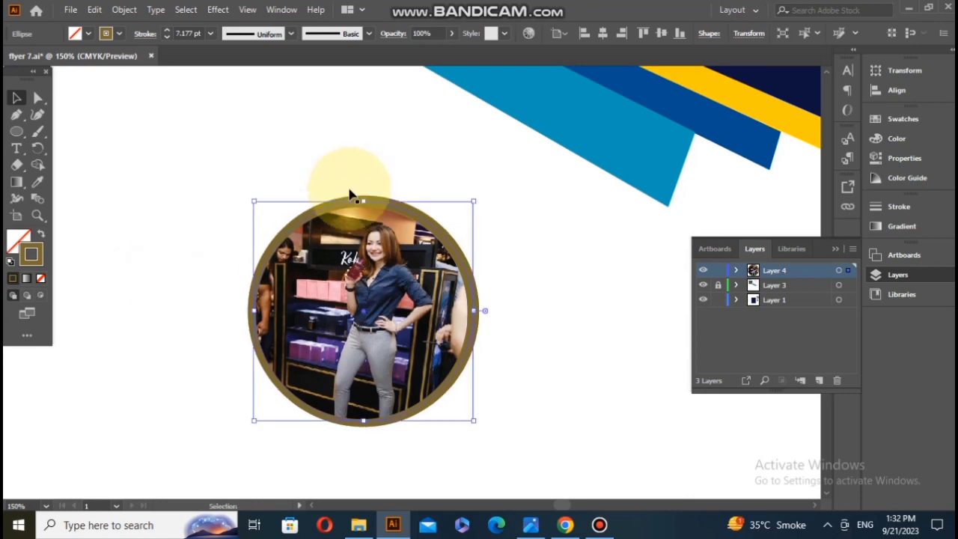
Step: Offset the brown ring's path around the round photo by 0.0333 in with Miter joins and a miter limit of 4
click(94, 9)
mouse_move(124, 10)
mouse_move(235, 338)
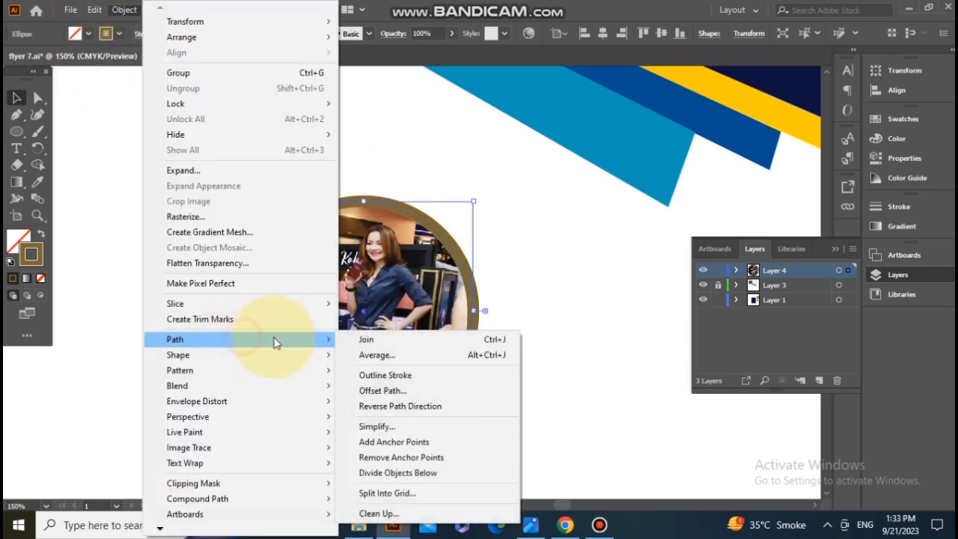
click(369, 389)
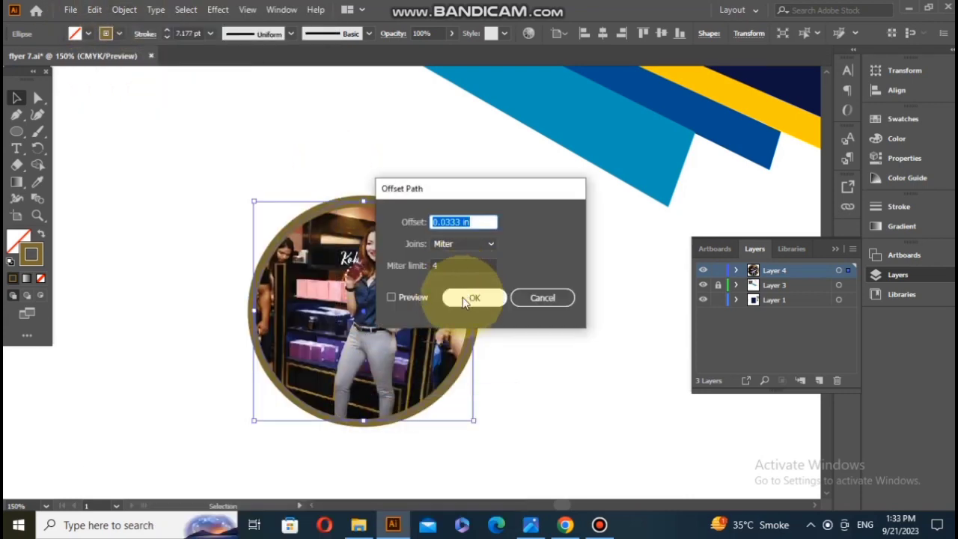
click(472, 298)
Step: Duplicate the offset ring to a spot down and to the right of the round photo
scroll(468, 306, down, 4)
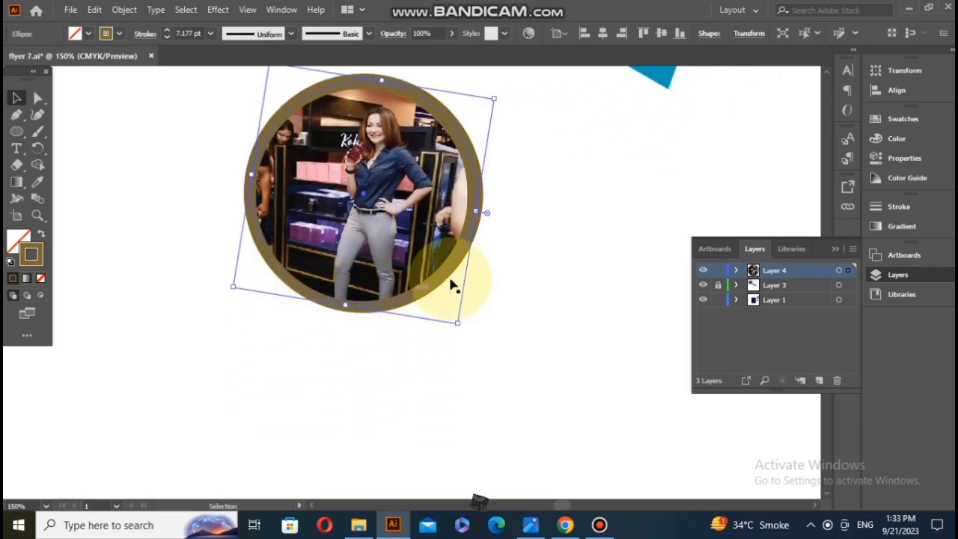
drag(444, 281, 631, 342)
click(190, 188)
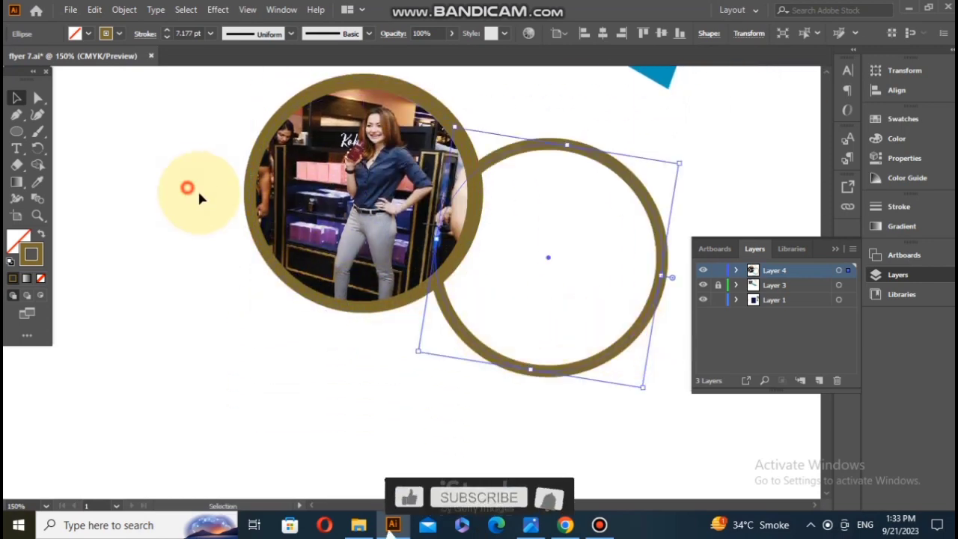
Step: Lock Layer 1 and group the round photo with its brown rings
click(306, 202)
click(249, 323)
click(717, 300)
click(207, 208)
drag(199, 163, 301, 200)
right_click(302, 200)
click(357, 321)
Step: Move the loose brown ring to just below and left of the round photo
scroll(571, 314, down, 3)
drag(537, 320, 274, 406)
scroll(279, 400, up, 4)
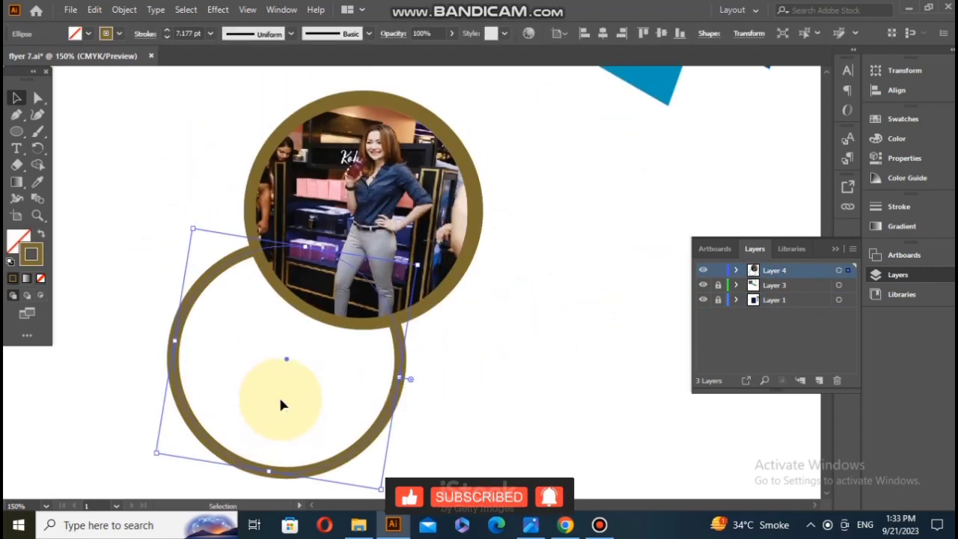
scroll(281, 382, down, 10)
scroll(281, 378, down, 2)
Step: Duplicate the loose ring and shrink the copy slightly so it fits inside the original
drag(240, 271, 223, 303)
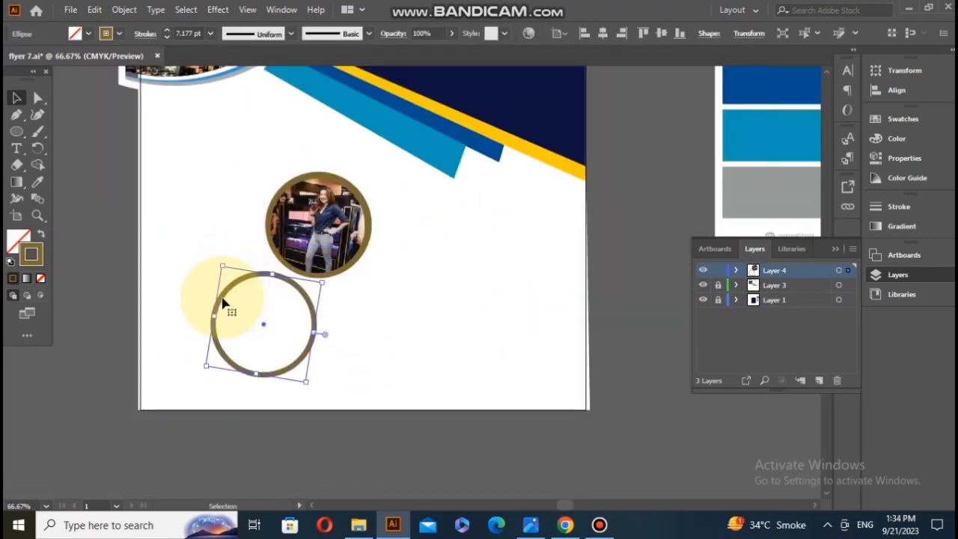
scroll(264, 311, up, 1)
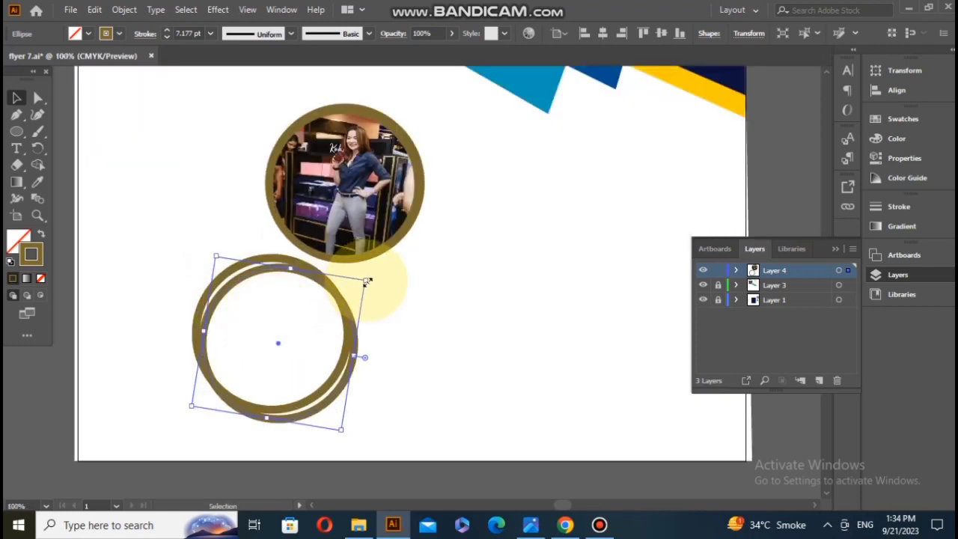
shift+drag(366, 280, 356, 284)
drag(274, 344, 274, 334)
Step: Move the smaller ring copy off the artboard, beside its lower left edge
scroll(229, 324, down, 2)
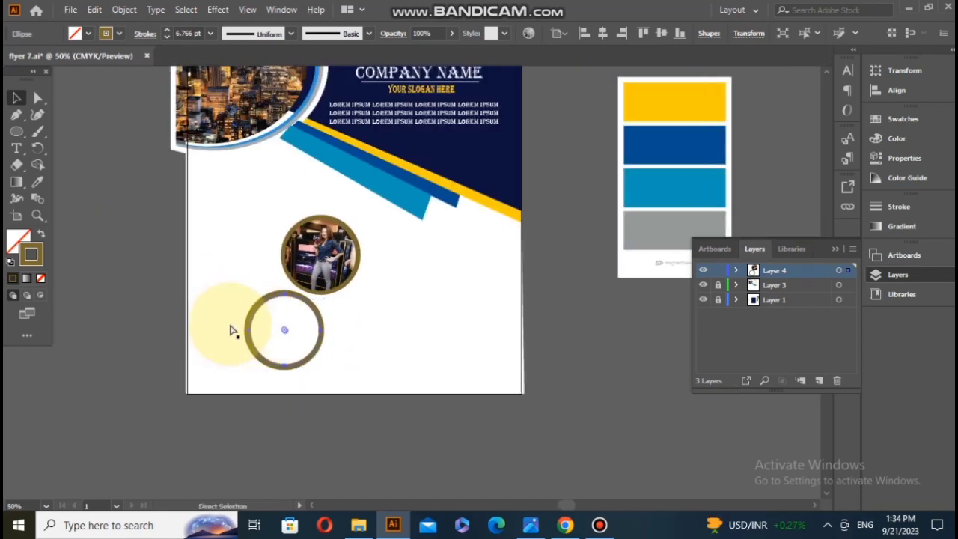
scroll(229, 326, left, 2)
drag(367, 330, 241, 311)
scroll(136, 168, down, 1)
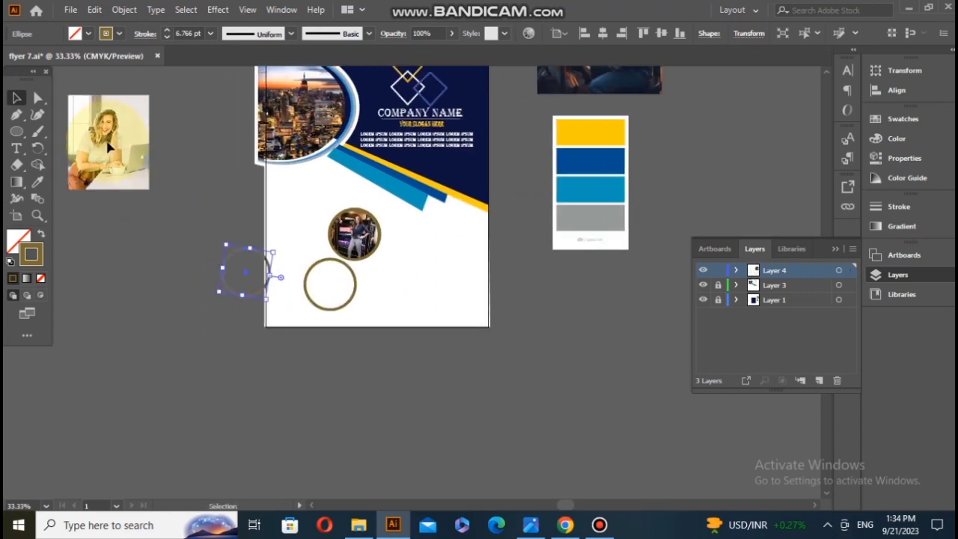
Step: Unlock Layer 1, then move the photo of the woman at the laptop beside the small ring and scale it down
click(108, 147)
click(718, 299)
drag(98, 164, 162, 287)
drag(204, 224, 193, 240)
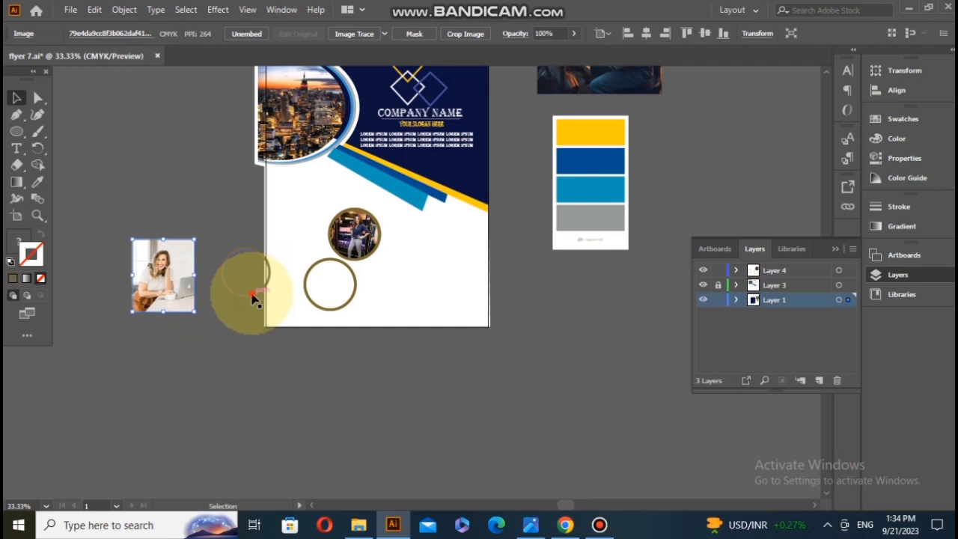
drag(174, 302, 168, 303)
click(173, 304)
drag(194, 240, 180, 248)
drag(149, 302, 139, 276)
Step: Clip the laptop photo to the small circle with a clipping mask and centre it inside the lower brown ring
drag(161, 216, 333, 283)
right_click(162, 286)
click(191, 175)
scroll(334, 283, up, 3)
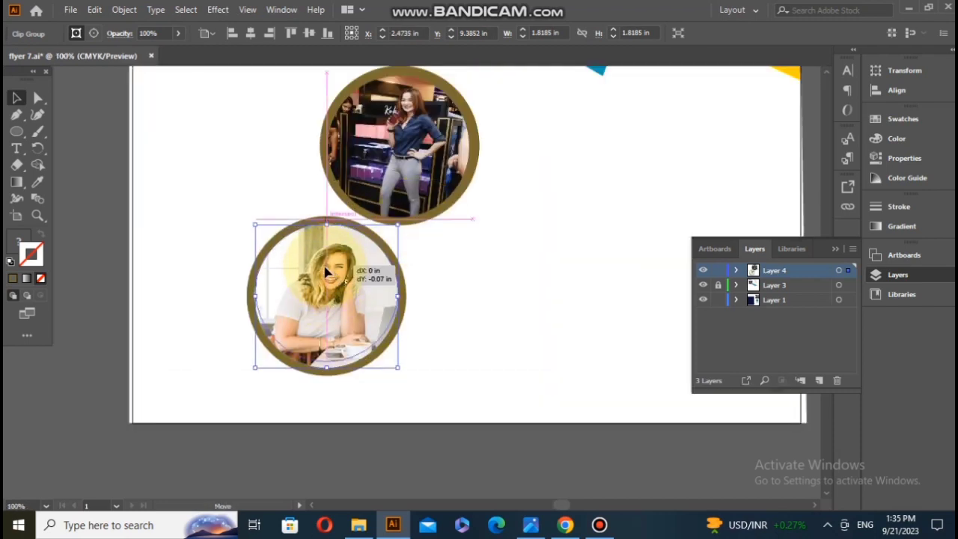
Step: Offset the lower brown ring's path outward by 0.0333 in
click(266, 258)
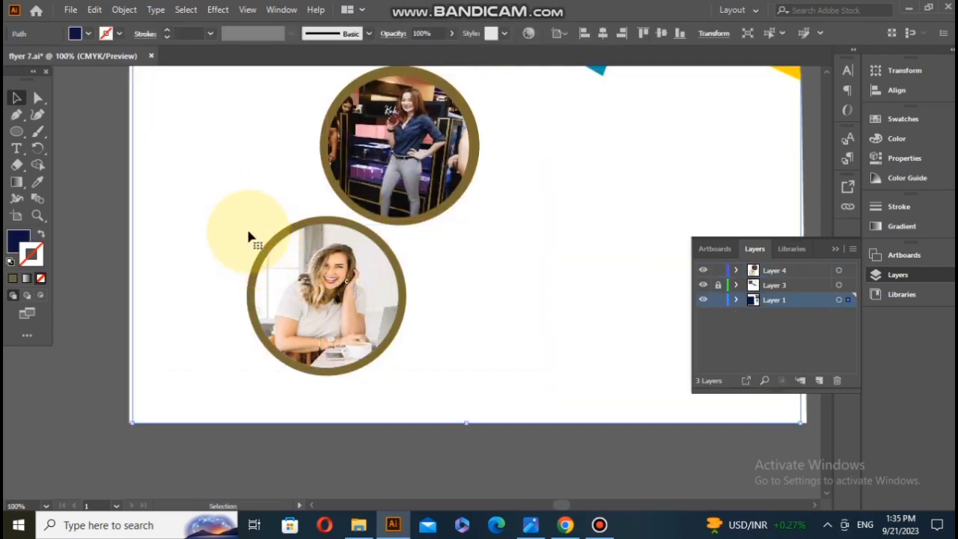
click(265, 250)
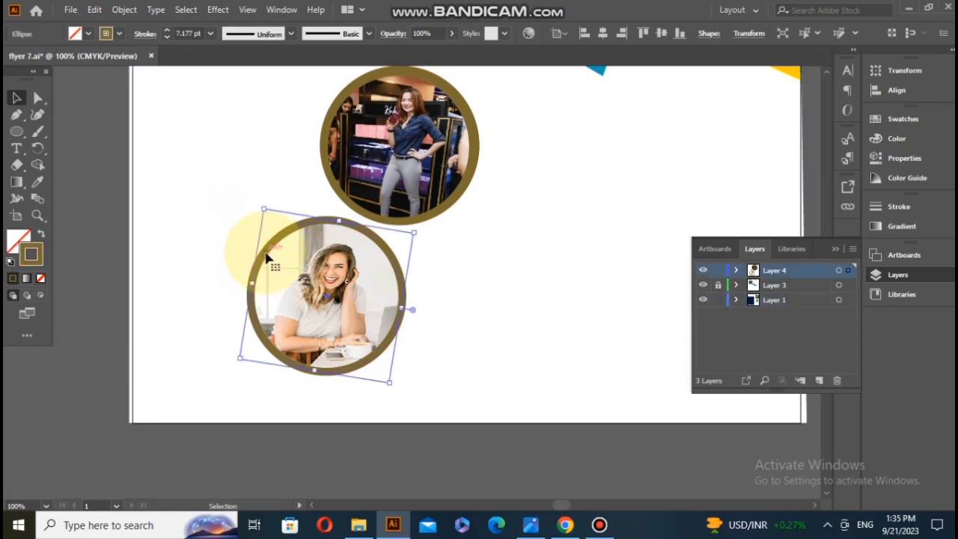
click(94, 9)
mouse_move(124, 9)
mouse_move(187, 341)
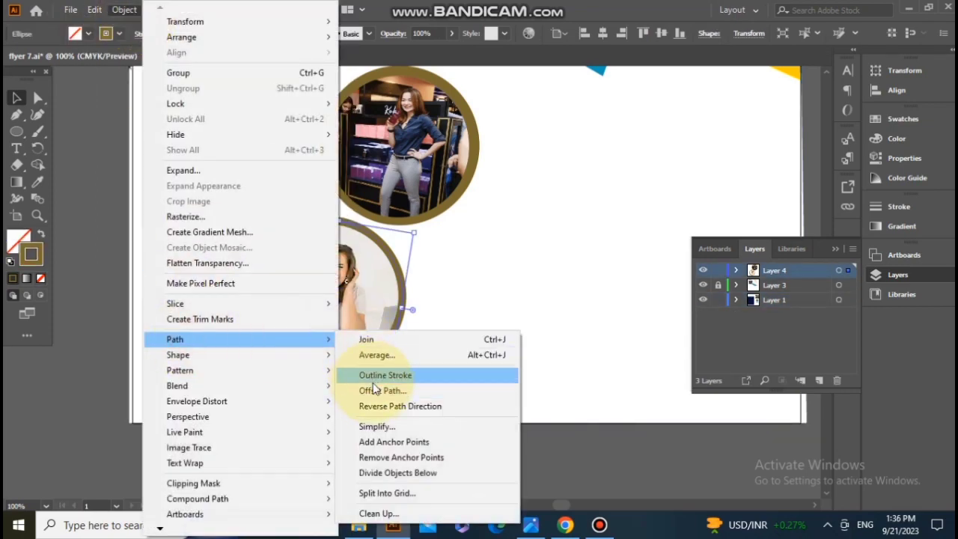
click(383, 387)
click(421, 294)
click(473, 295)
Step: Give the new circle offset from the lower ring an off-white fill and a white stroke
click(27, 239)
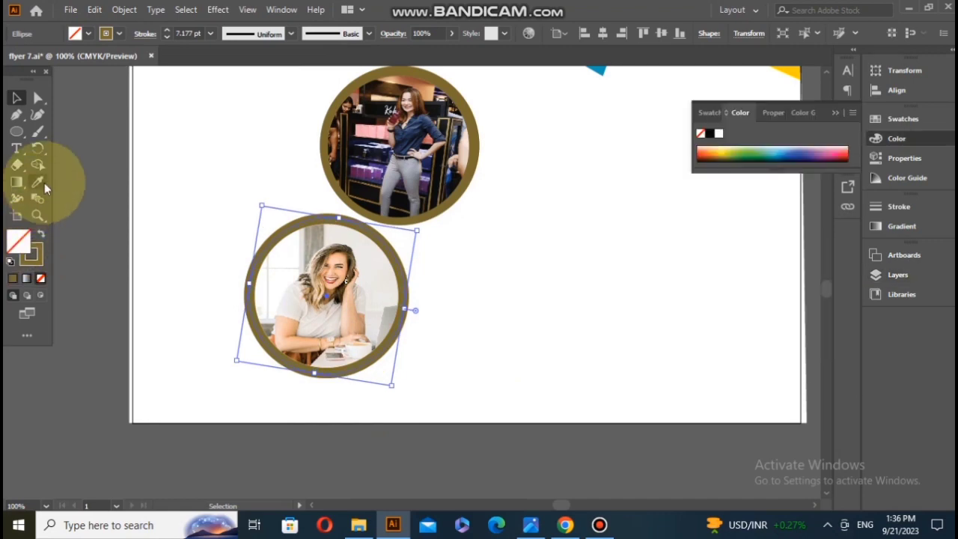
click(719, 135)
double_click(20, 240)
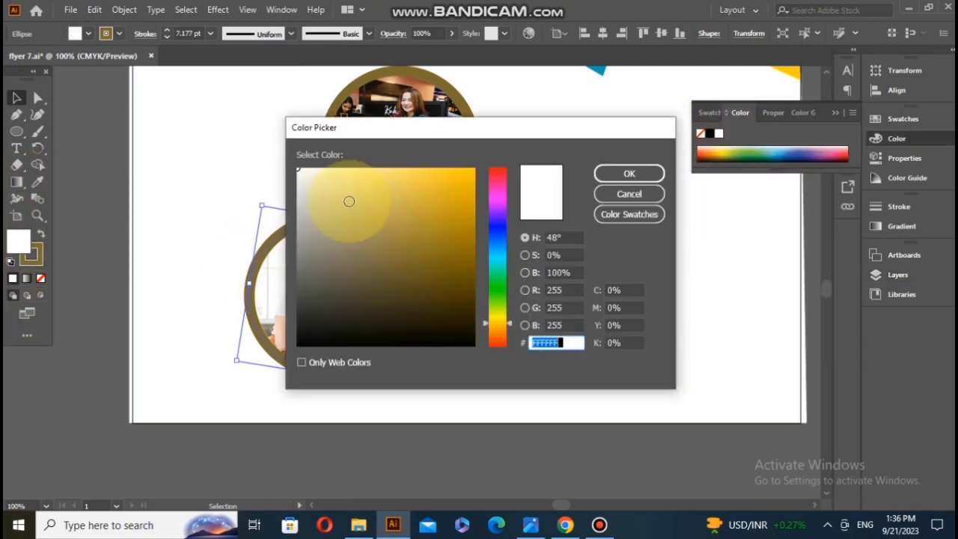
click(630, 173)
click(218, 267)
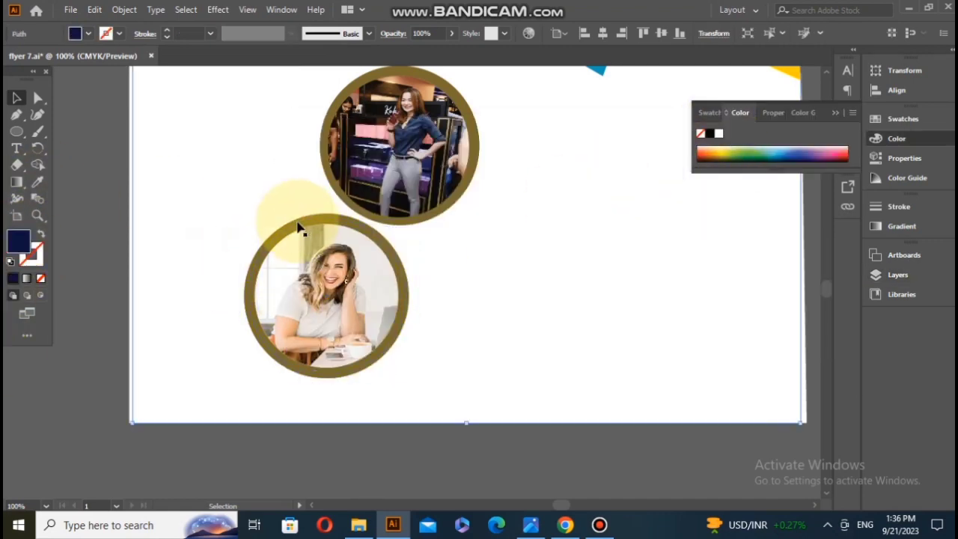
click(299, 229)
click(297, 398)
click(322, 376)
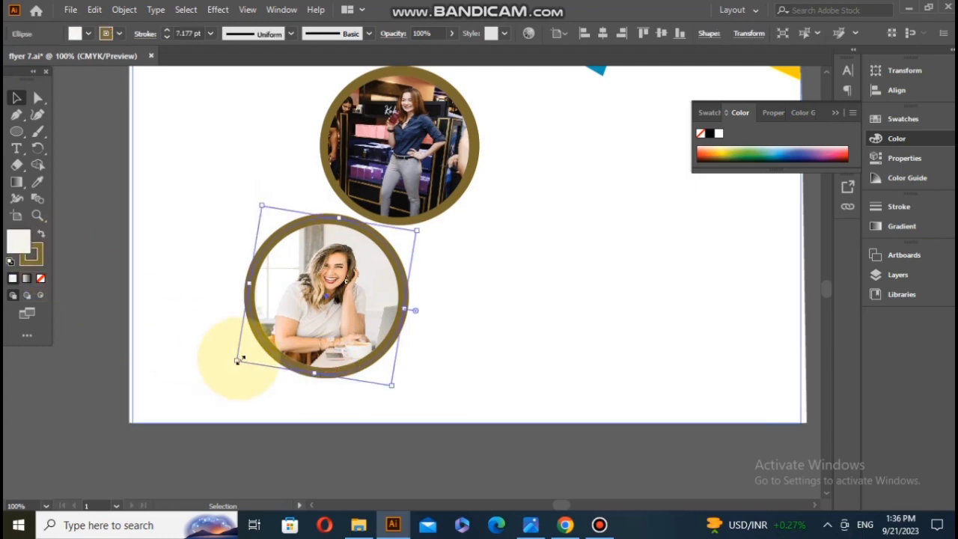
scroll(222, 306, up, 2)
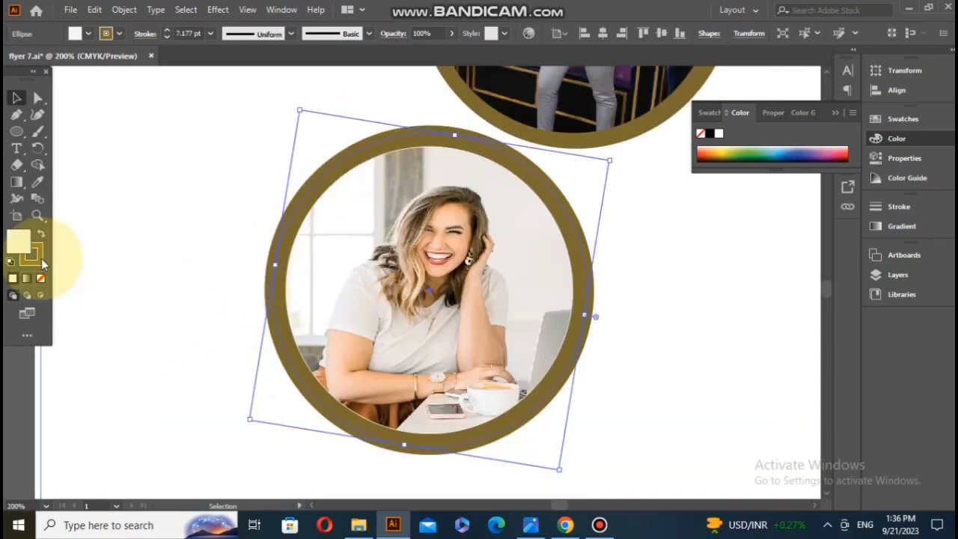
click(348, 318)
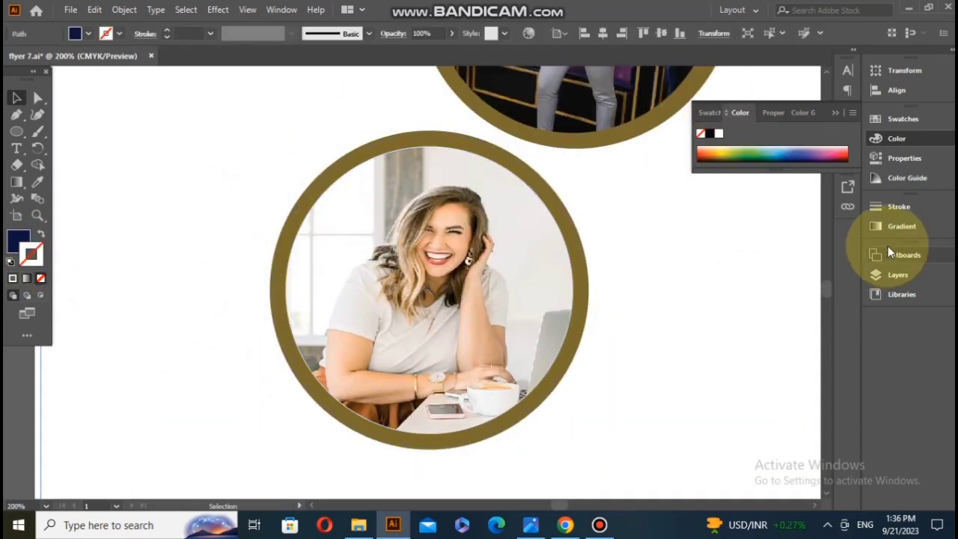
Step: Lock Layer 1 and group the lower round photo with its ring and outer circle
click(880, 274)
click(718, 301)
drag(235, 208, 370, 237)
right_click(370, 238)
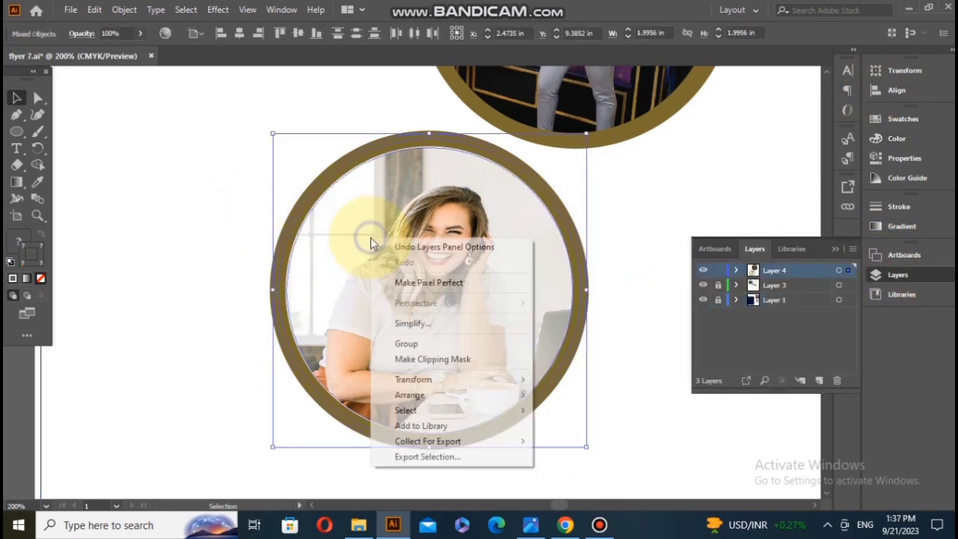
click(411, 343)
scroll(406, 271, down, 2)
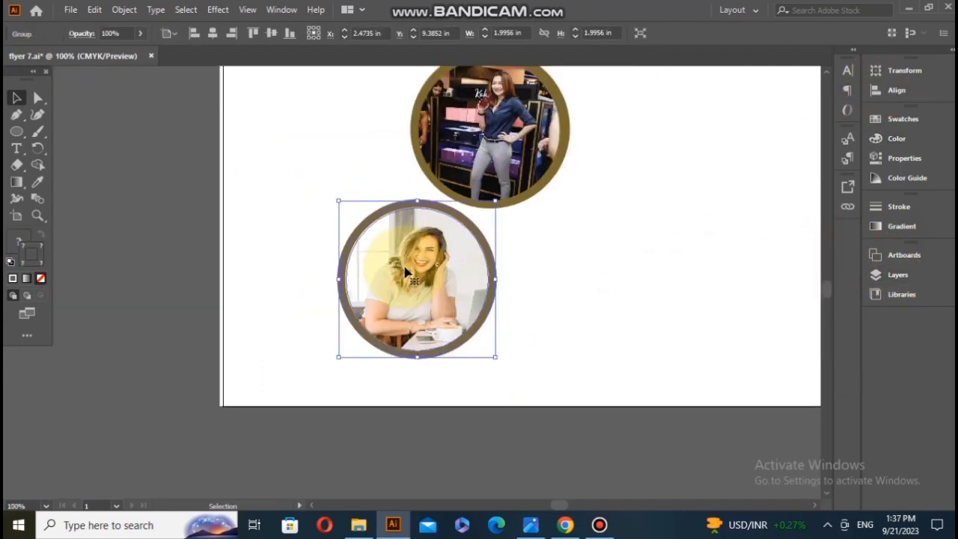
scroll(427, 253, down, 1)
scroll(427, 253, up, 1)
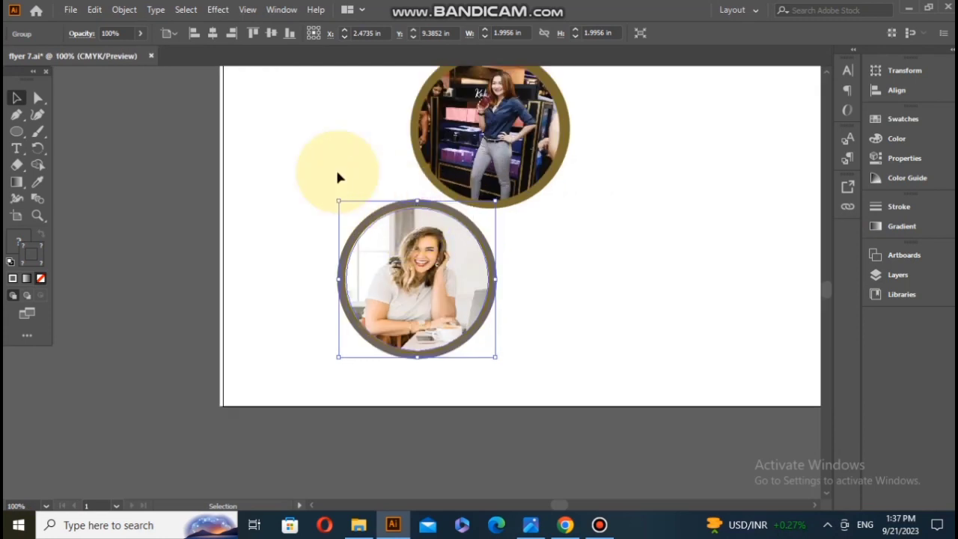
Step: Ungroup the lower ringed photo, try pulling its off-white circle out to the left, and undo that pull
click(337, 174)
click(418, 204)
drag(408, 208, 289, 219)
right_click(442, 215)
click(473, 351)
click(300, 261)
click(423, 214)
click(483, 341)
click(447, 381)
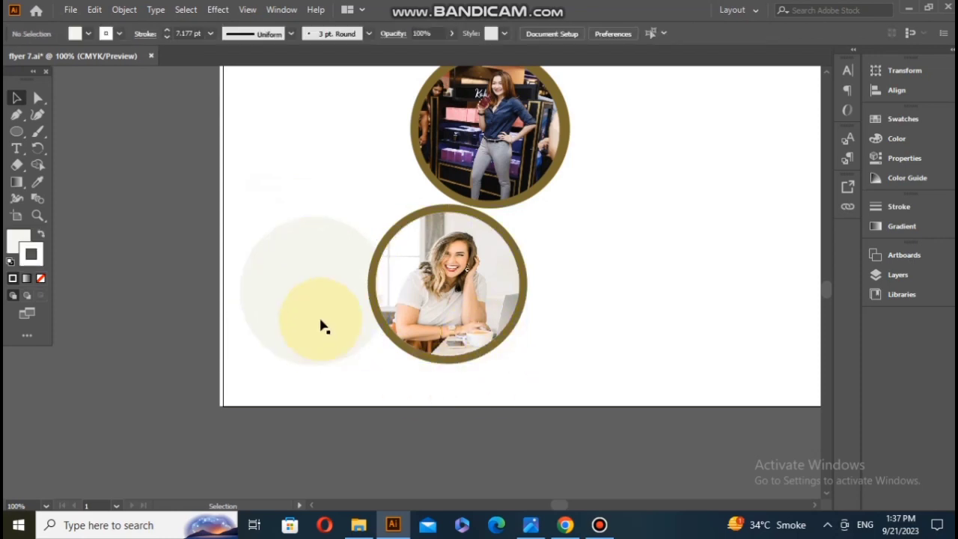
key(ctrl+z)
Step: Offset the off-white circle's path and move the resulting outer circle to the left of the lower photo
click(125, 9)
mouse_move(333, 336)
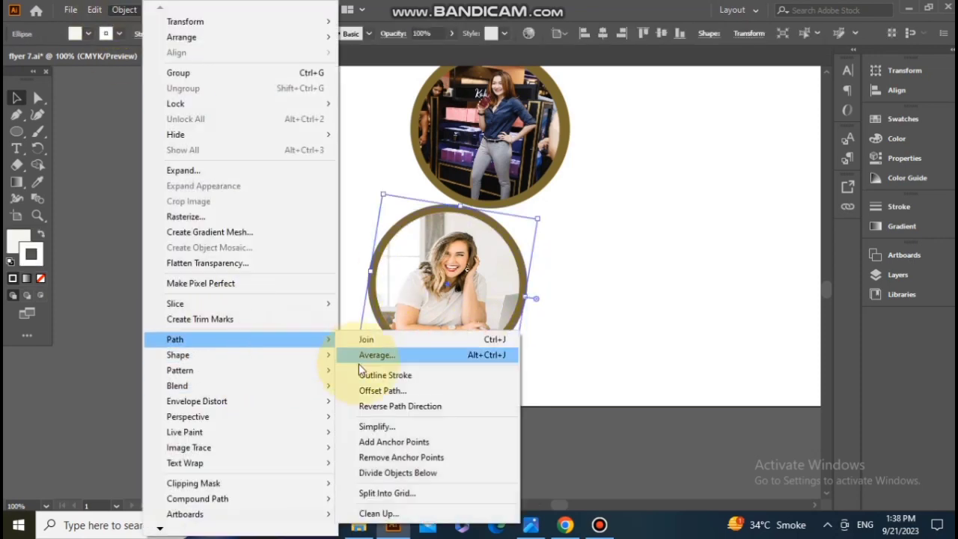
click(377, 390)
key(Return)
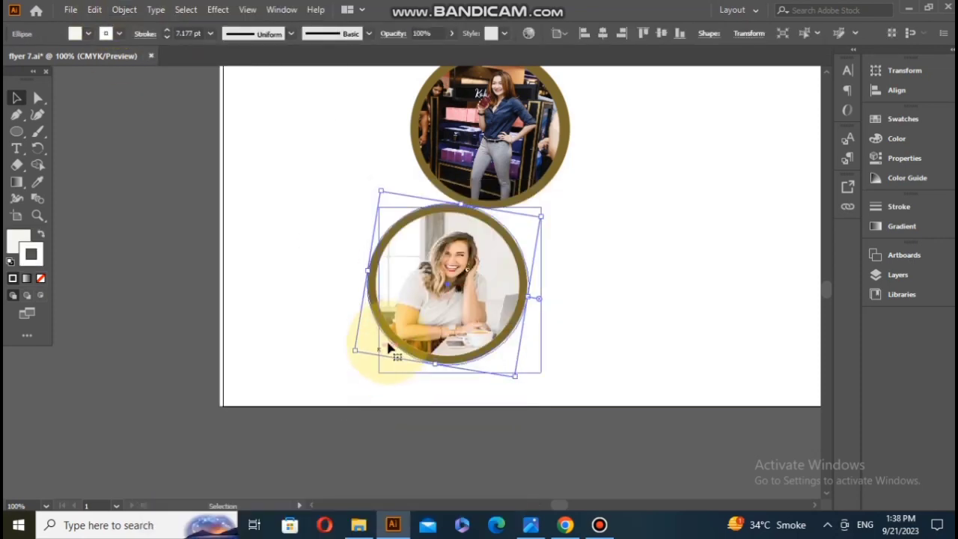
drag(385, 342, 317, 334)
drag(472, 364, 280, 336)
click(454, 367)
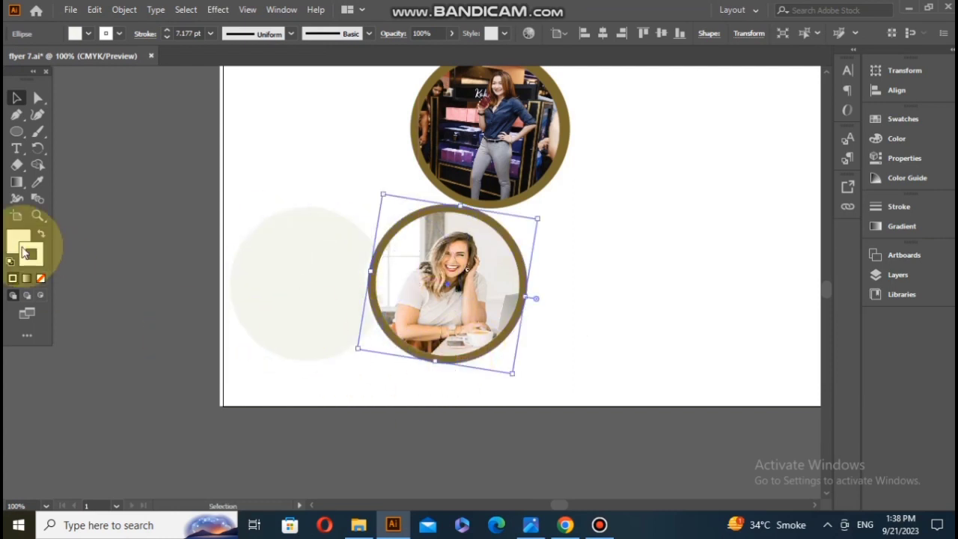
Step: Set the stroke weight of the circle remaining around the lower photo to 7 pt
click(210, 33)
click(222, 188)
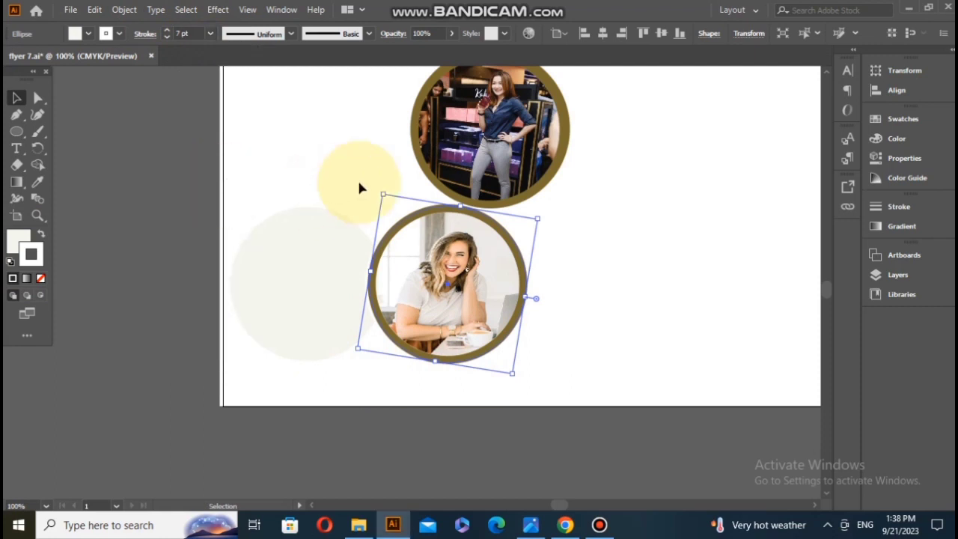
shift+click(485, 262)
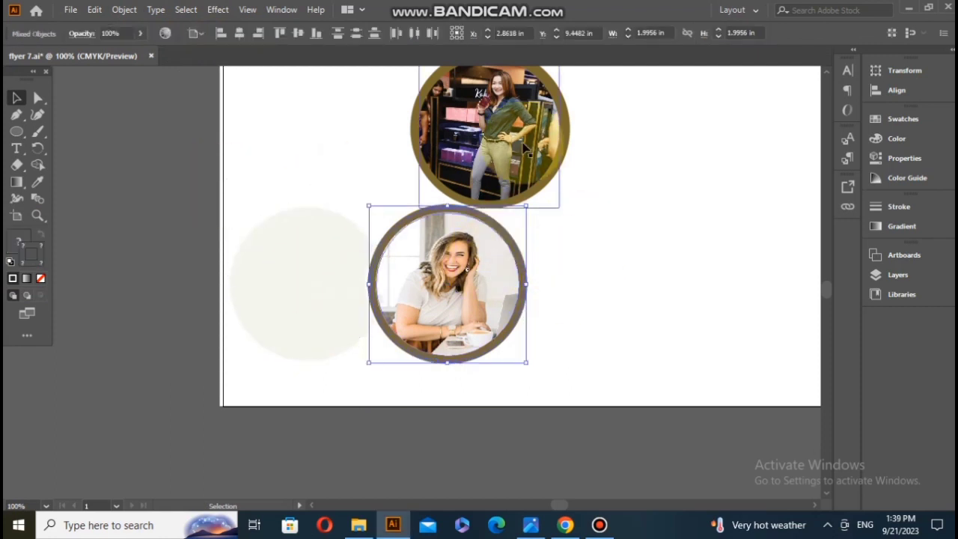
Step: Move the upper ringed photo up and right so it overlaps the coloured diagonal bands
scroll(516, 157, up, 3)
click(492, 261)
drag(492, 261, 551, 142)
scroll(534, 225, up, 1)
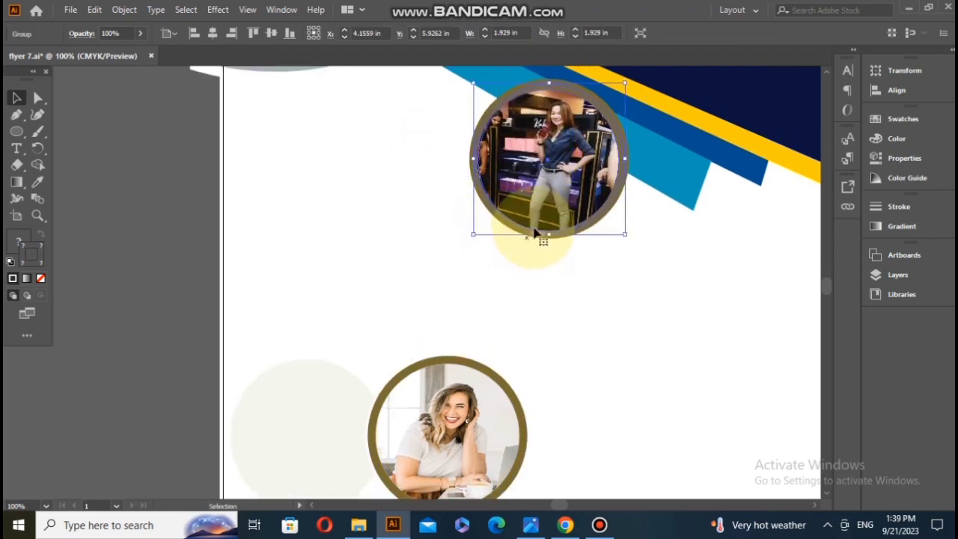
Step: Set the stroke colour of the upper photo's outermost ring to white
click(542, 242)
click(530, 223)
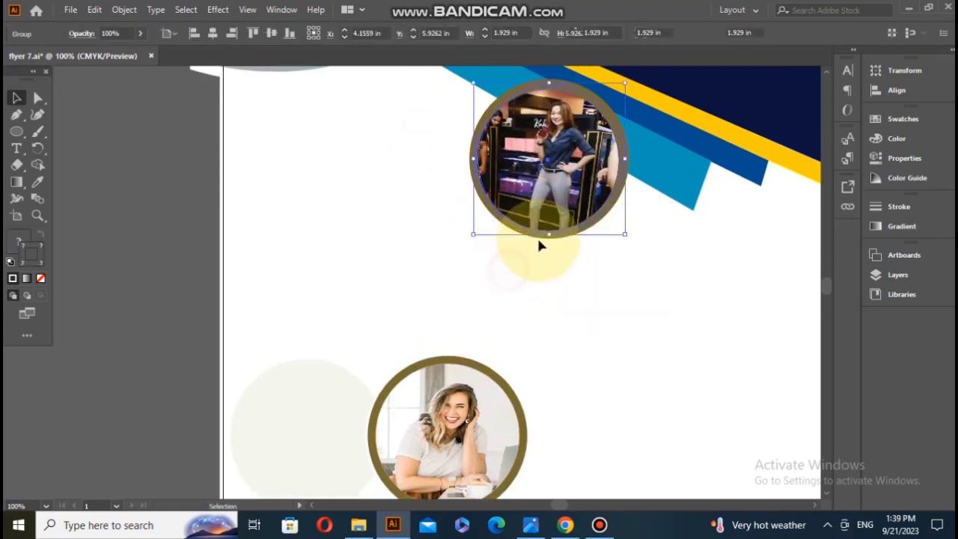
click(536, 238)
click(896, 138)
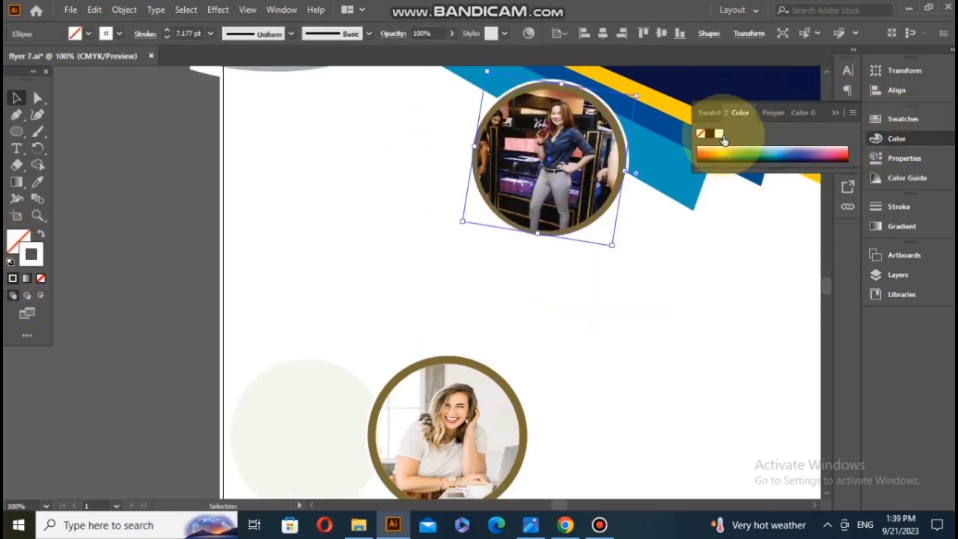
click(551, 288)
Step: Give the lower photo's outer circle a green stroke and move the ringed photo upward
scroll(553, 302, down, 2)
scroll(555, 311, down, 1)
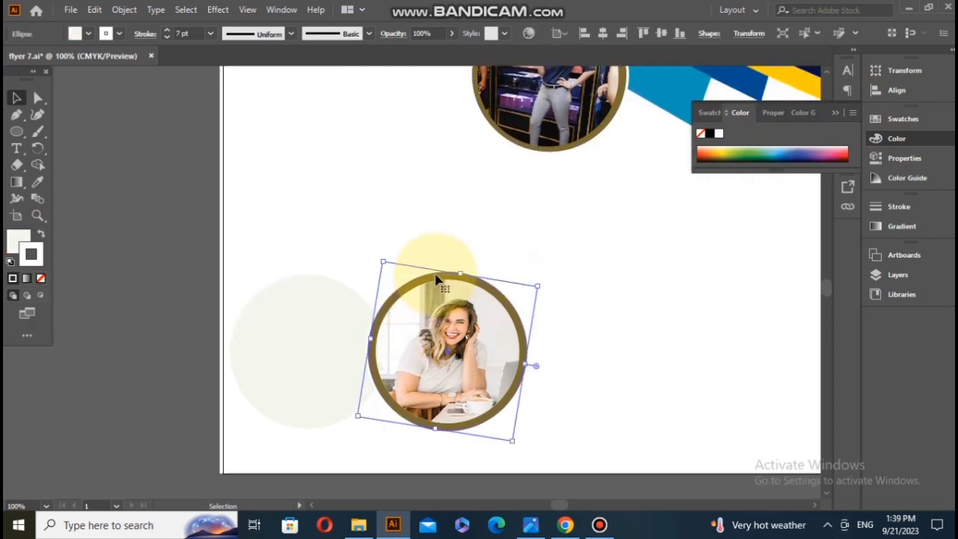
drag(438, 280, 357, 304)
click(733, 152)
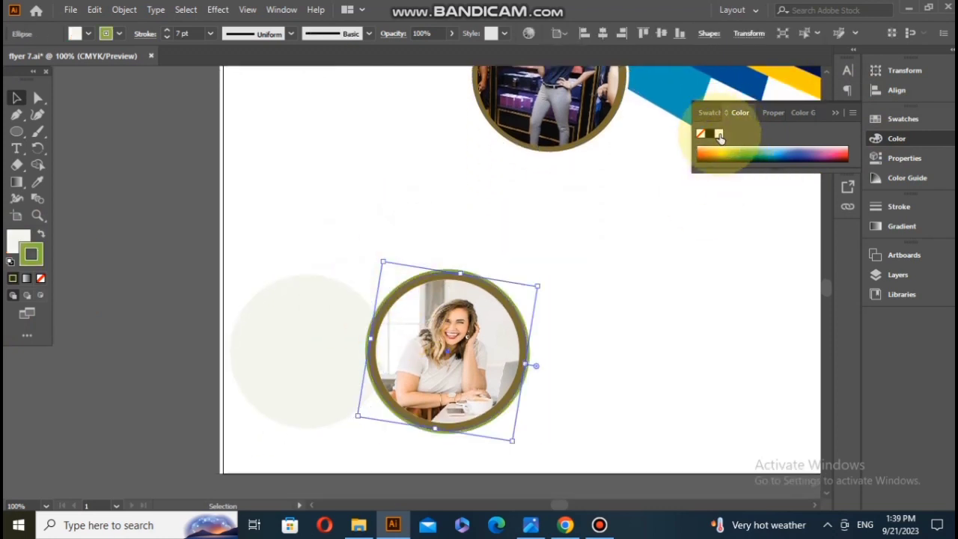
drag(416, 314, 428, 196)
Step: Move the pale circle down near the page's lower edge and offset its path by 0.0333 in
drag(298, 370, 324, 402)
click(125, 10)
mouse_move(172, 336)
click(364, 389)
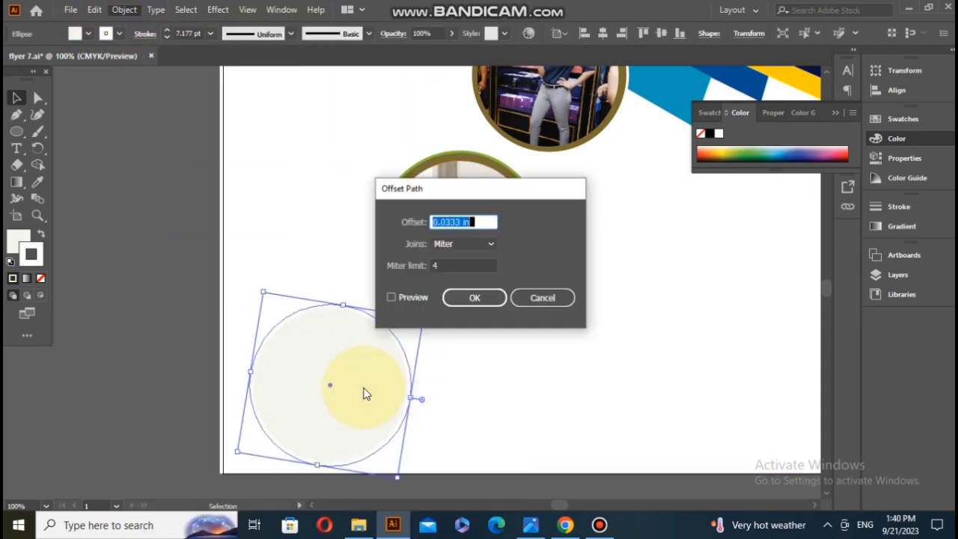
click(468, 295)
Step: Set the offset circle's stroke colour to #82753D and move the circle left past the page edge
double_click(31, 255)
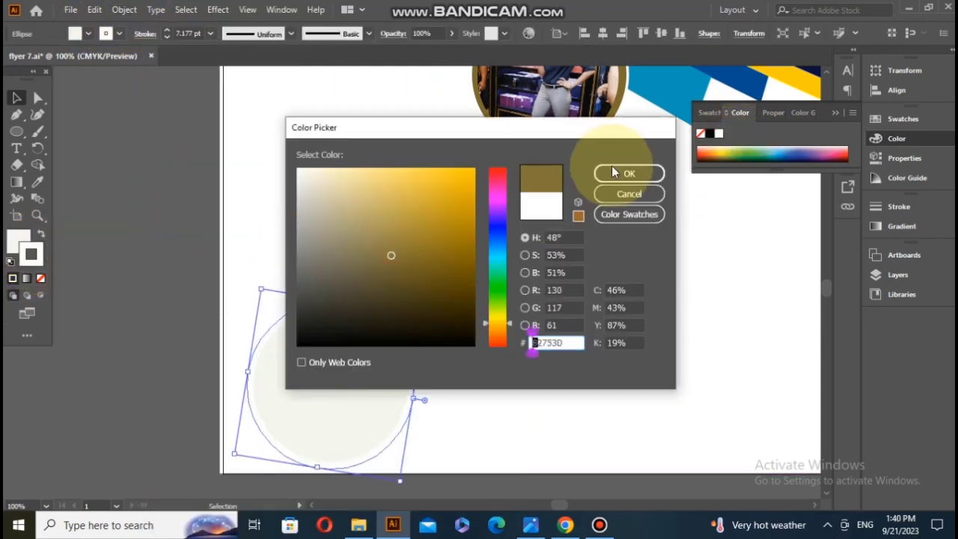
click(628, 171)
scroll(292, 375, down, 3)
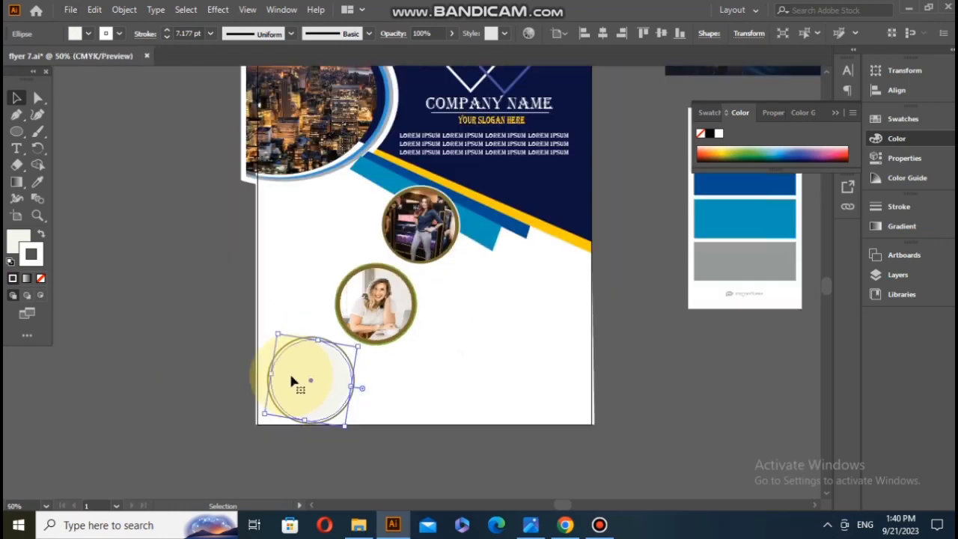
drag(304, 377, 226, 360)
Step: Unlock Layer 1 and fit the robot photo over the circle beside the page
click(897, 275)
click(717, 299)
drag(598, 141, 197, 374)
click(225, 275)
click(236, 286)
drag(238, 284, 177, 346)
mouse_move(166, 374)
mouse_down()
mouse_move(146, 380)
mouse_move(149, 369)
mouse_up()
drag(228, 351, 151, 368)
Step: Clip the robot photo to the circle and place it with its brown ring in the page's lower-left corner
click(244, 193)
drag(107, 310, 507, 389)
right_click(155, 395)
click(199, 287)
scroll(139, 379, up, 2)
scroll(509, 385, right, 4)
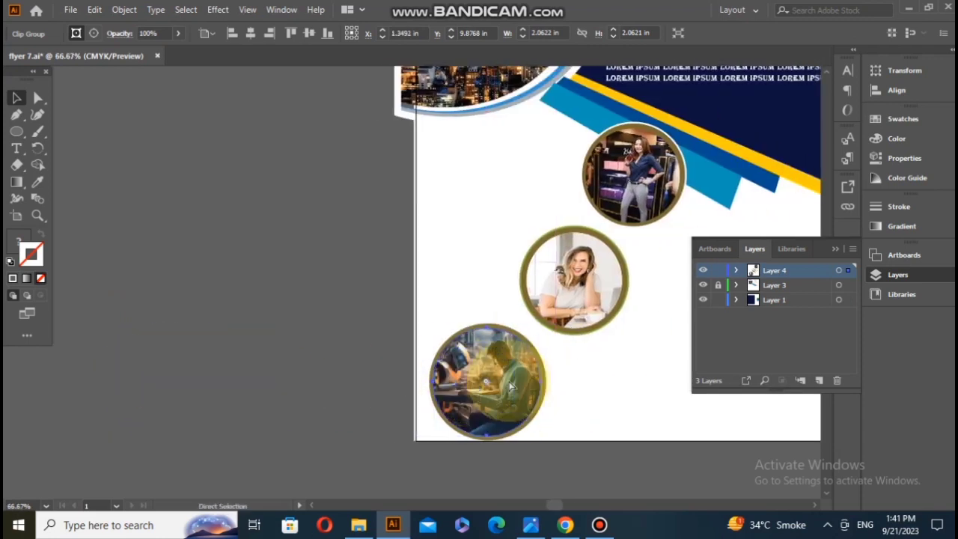
Step: Add an outward offset path to the brown ring around the robot photo
click(355, 322)
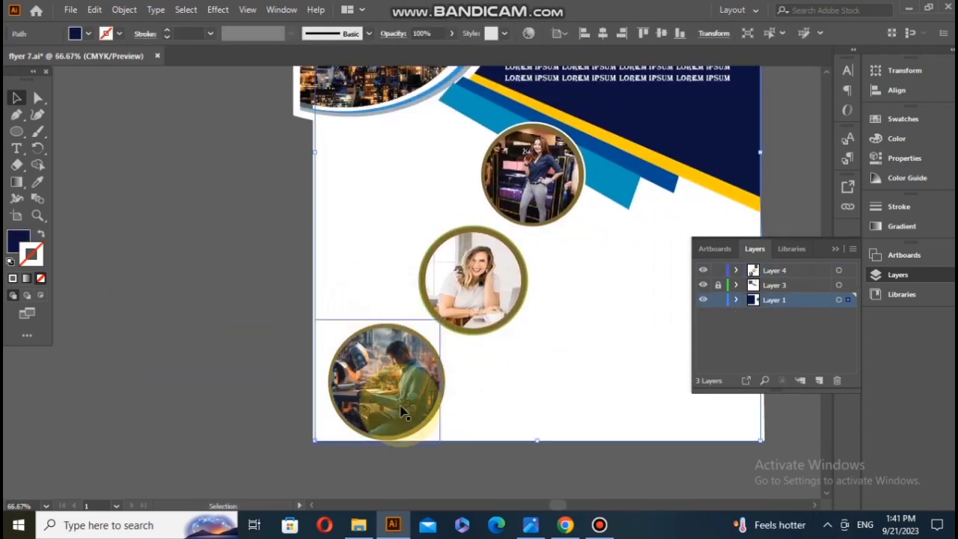
click(425, 429)
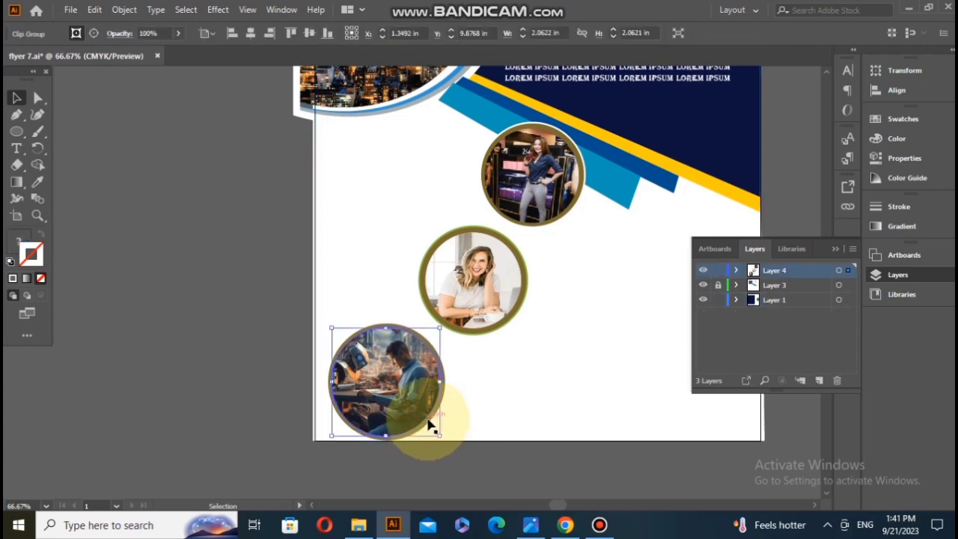
alt+scroll(342, 381, up, 3)
click(400, 228)
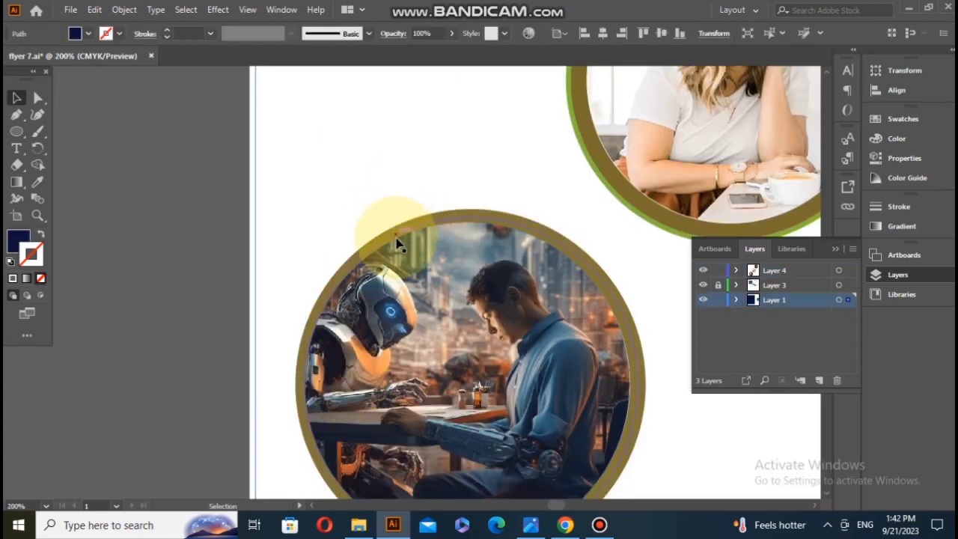
click(397, 238)
click(400, 223)
click(452, 224)
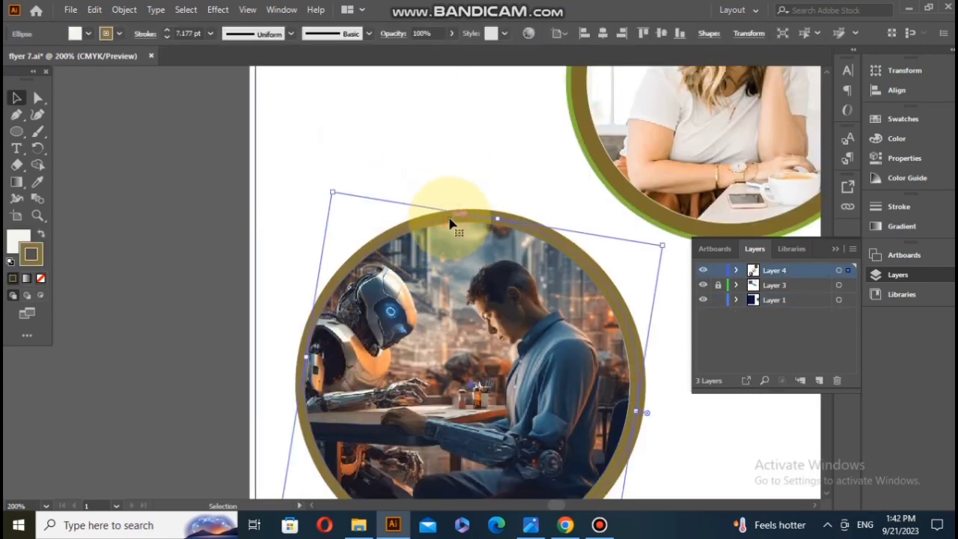
drag(428, 221, 376, 233)
key(ctrl+z)
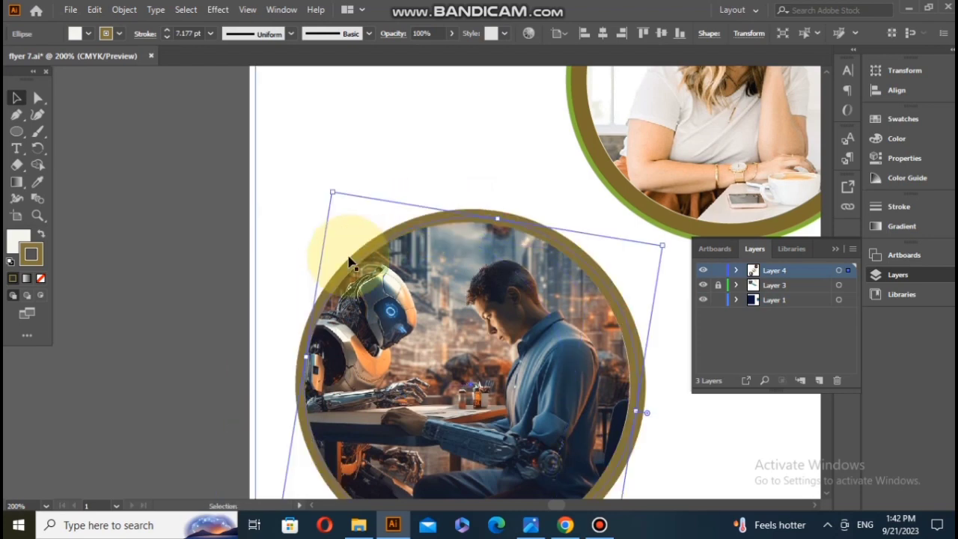
click(124, 11)
mouse_move(261, 340)
click(376, 392)
click(417, 299)
click(468, 297)
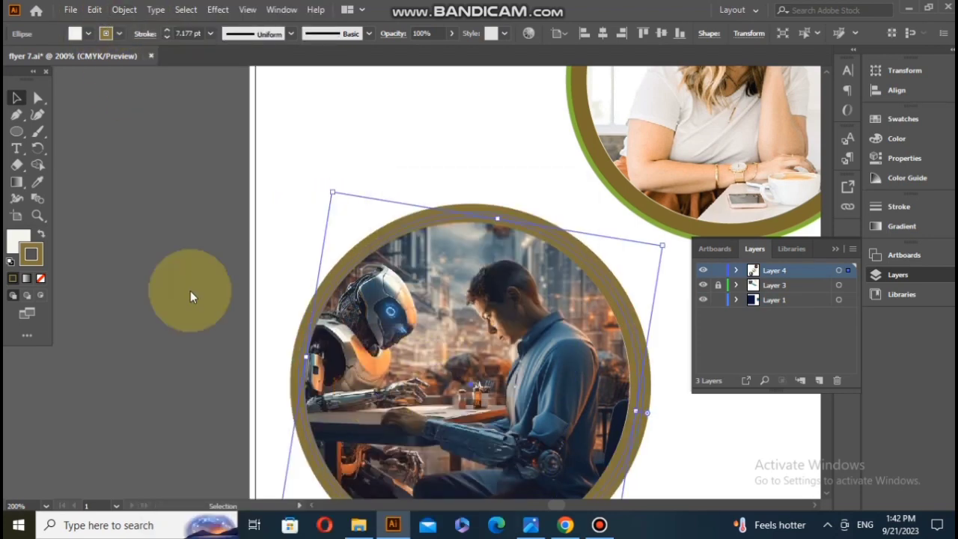
Step: Set the stroke colour of the robot photo's outermost ring to blue
click(904, 141)
click(719, 136)
click(789, 154)
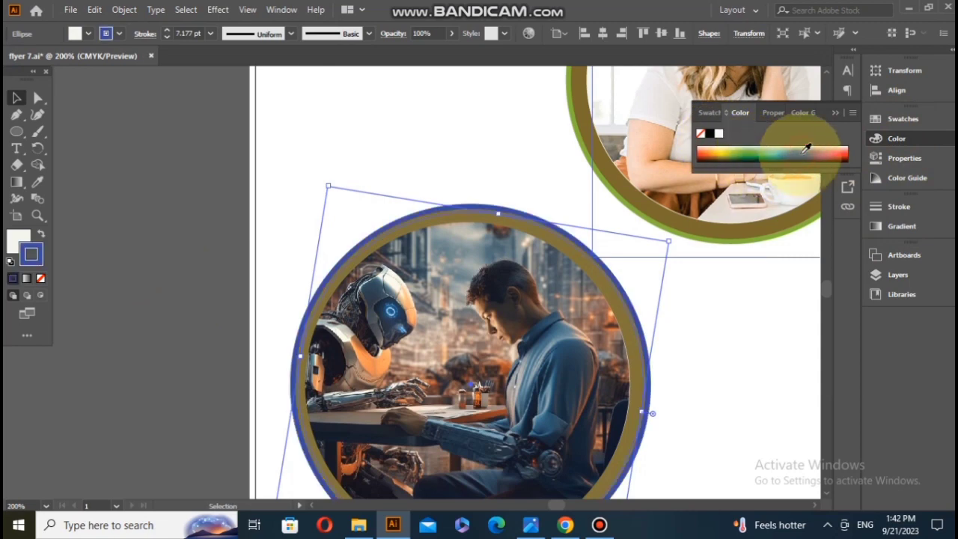
Step: Lock Layer 1 and group the robot photo with its brown and blue rings
click(385, 220)
click(369, 243)
ctrl+click(369, 242)
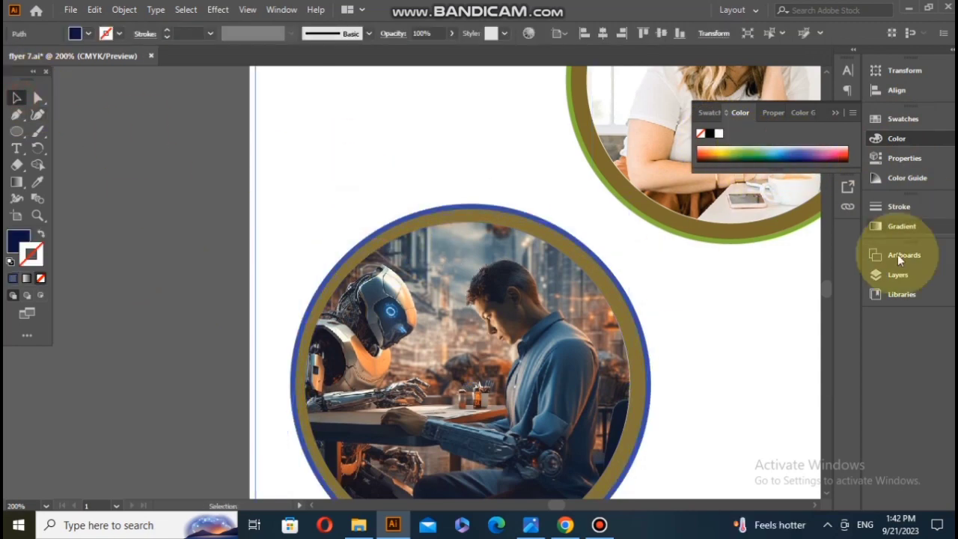
click(880, 277)
click(719, 300)
drag(368, 189, 405, 277)
right_click(404, 278)
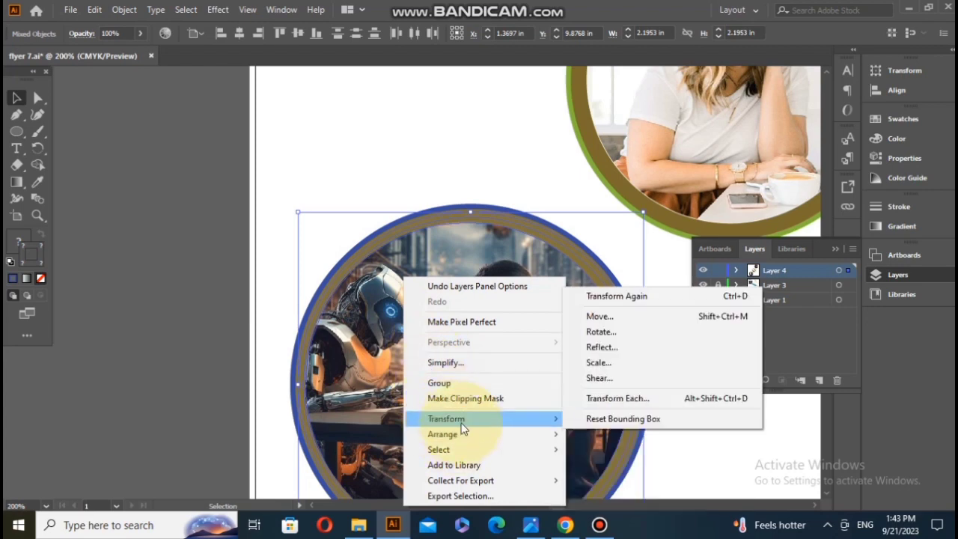
click(461, 389)
scroll(464, 385, down, 3)
click(836, 248)
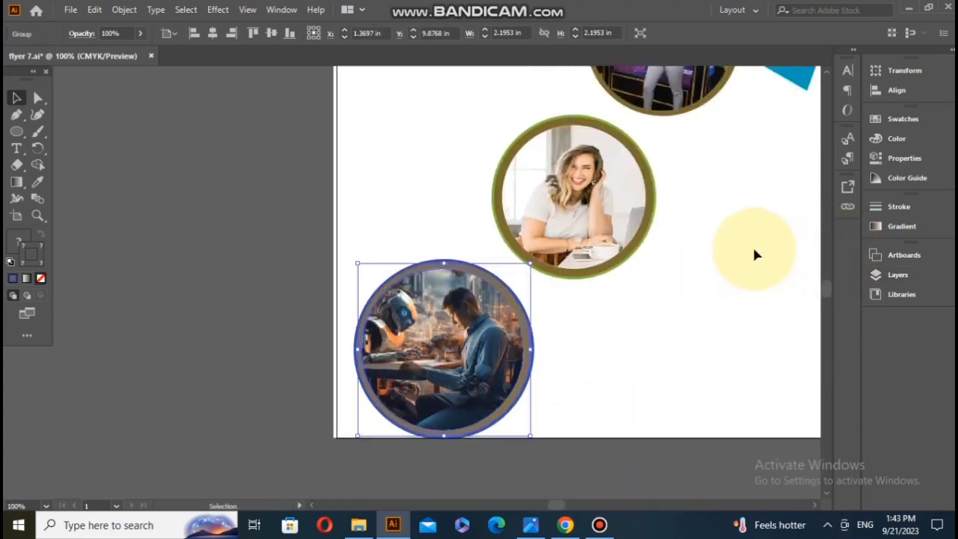
scroll(754, 251, right, 4)
click(576, 314)
scroll(577, 315, up, 2)
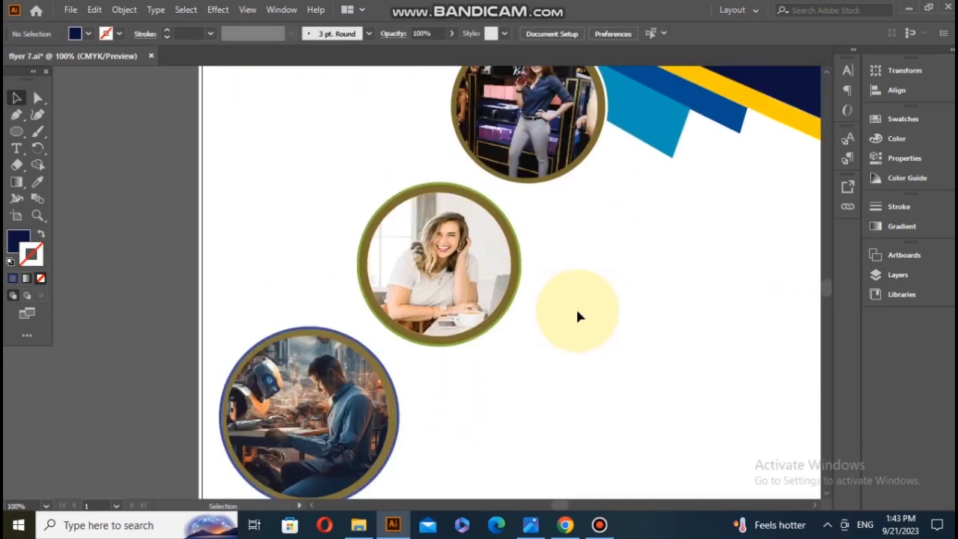
Step: Move the green-ringed photo slightly up and place the robot photo below it to the right
scroll(576, 316, down, 1)
drag(496, 323, 501, 295)
key(ctrl+z)
right_click(459, 290)
drag(411, 244, 488, 279)
click(494, 166)
drag(433, 397, 599, 363)
click(453, 382)
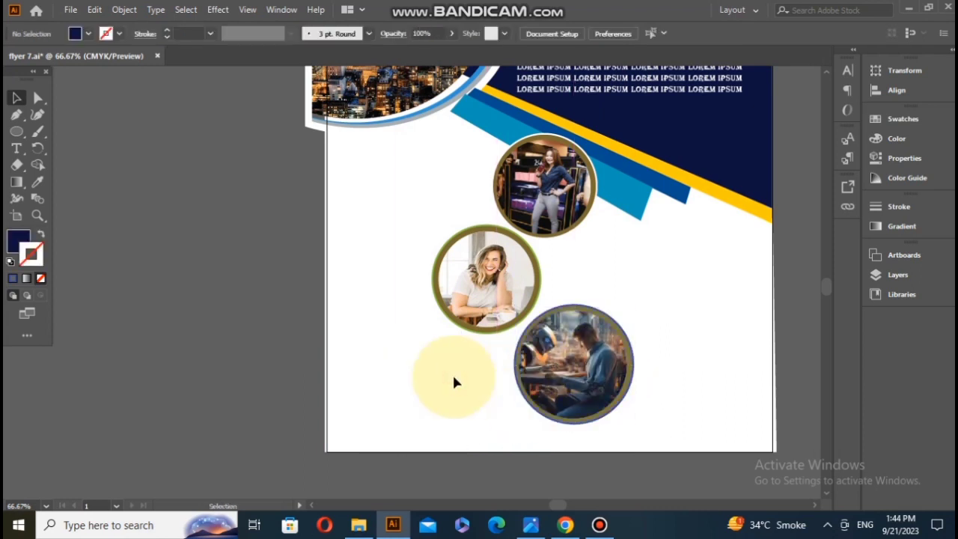
Step: Draw a closed curved Pen shape around the page's lower-left corner with no fill and a black stroke
click(15, 117)
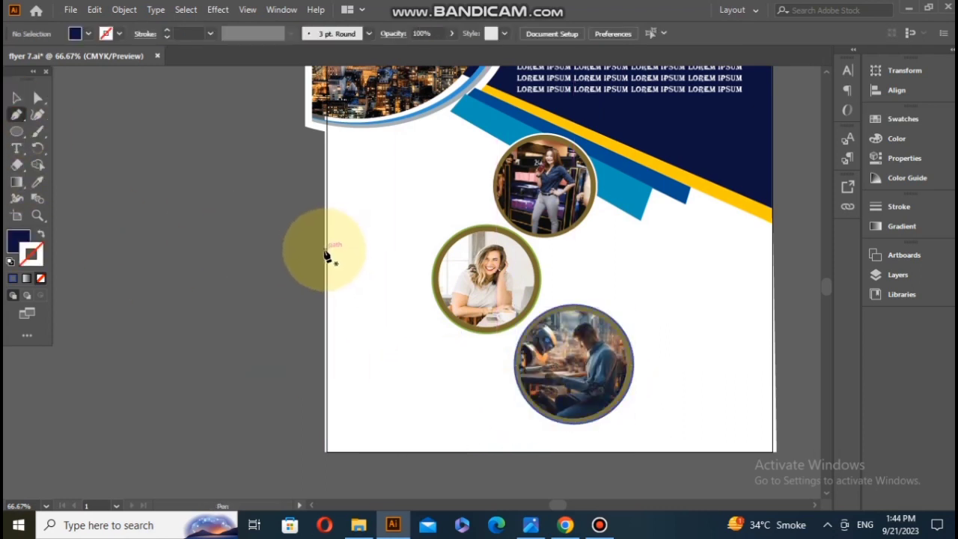
click(325, 271)
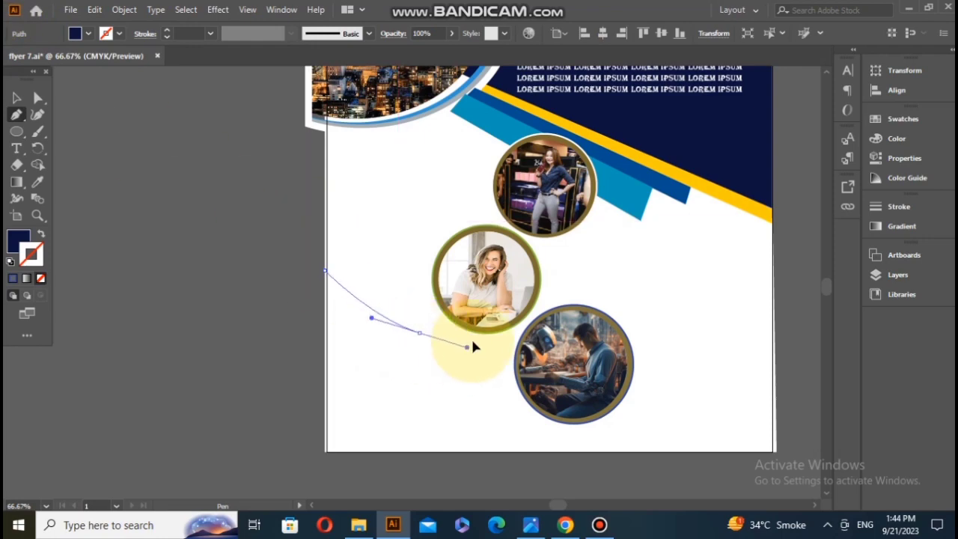
drag(517, 332, 517, 332)
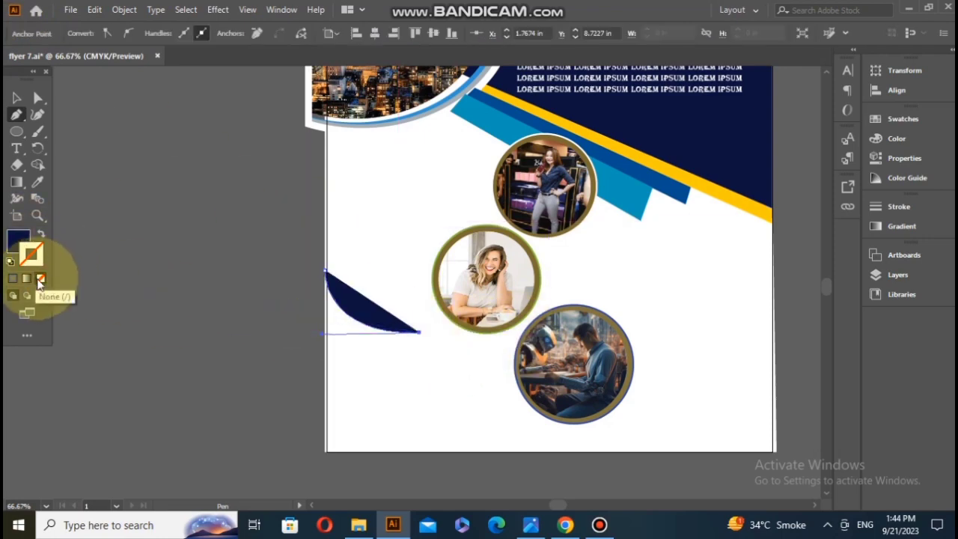
click(41, 279)
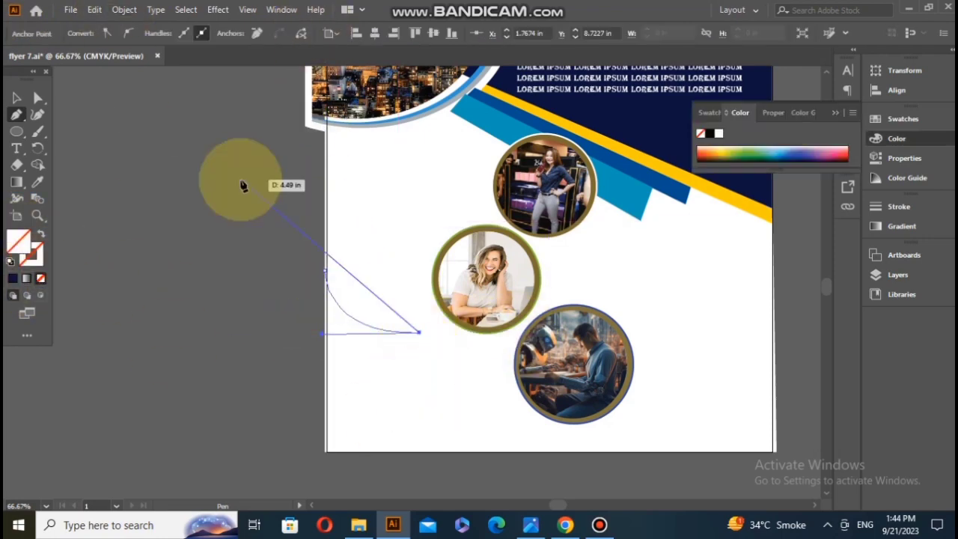
drag(512, 449, 501, 490)
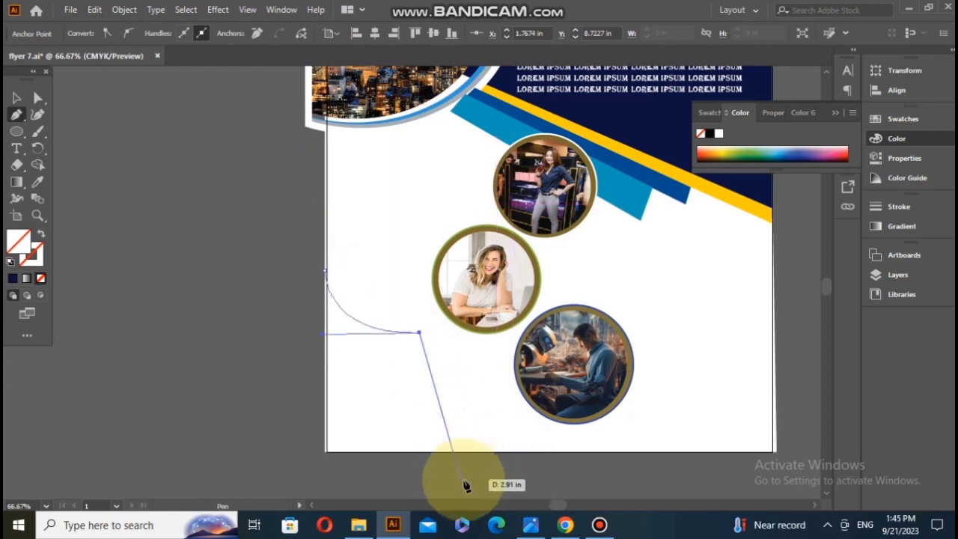
click(32, 255)
click(710, 133)
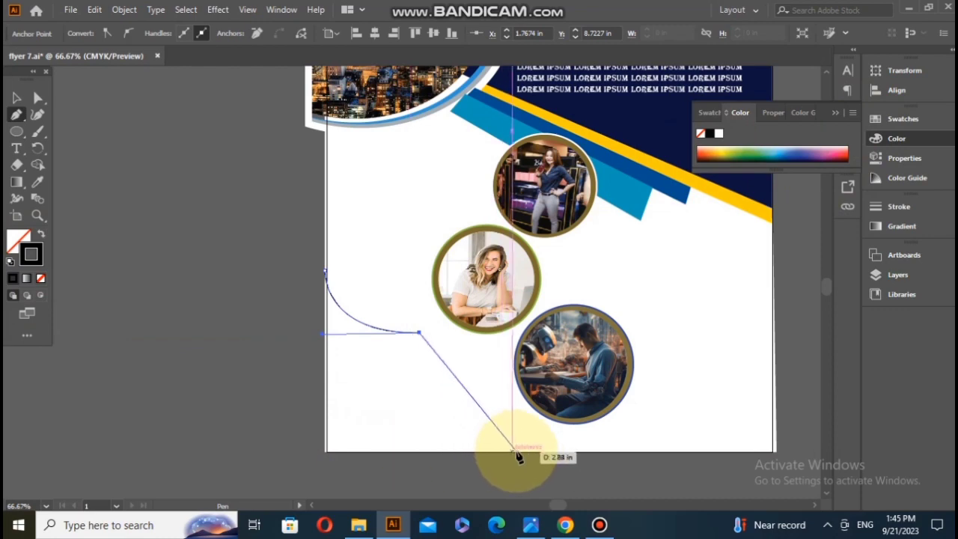
scroll(484, 500, down, 3)
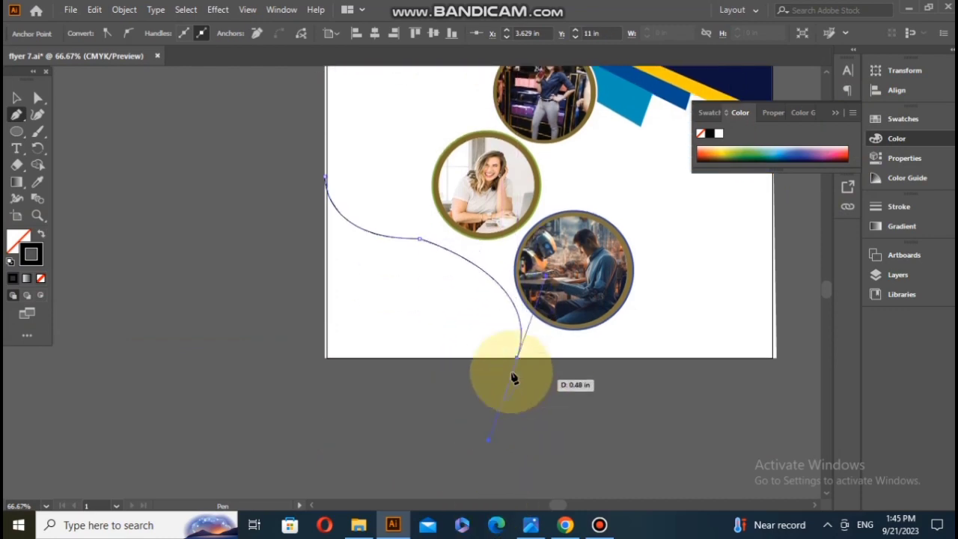
click(324, 358)
click(325, 182)
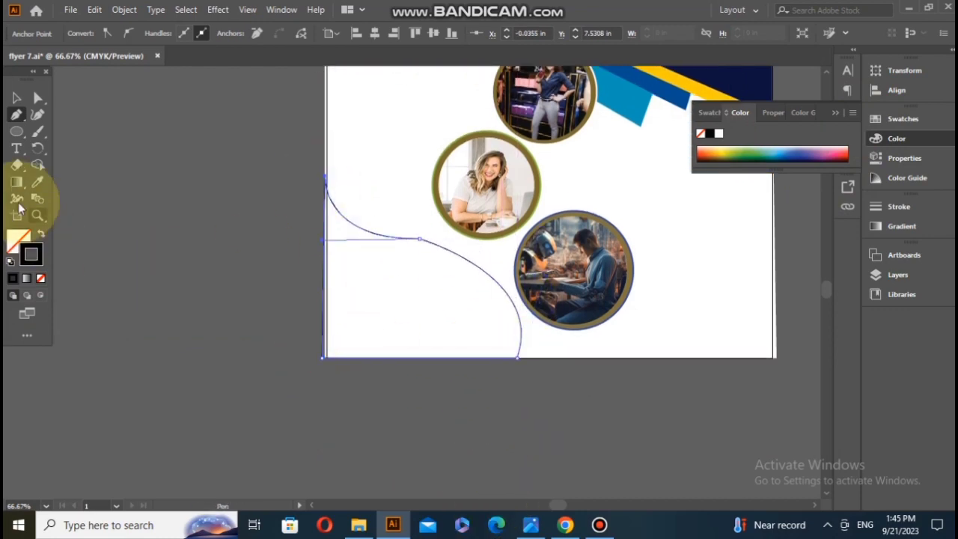
Step: Fill the corner shape with black and round the anchor where its two upper curves meet
click(709, 134)
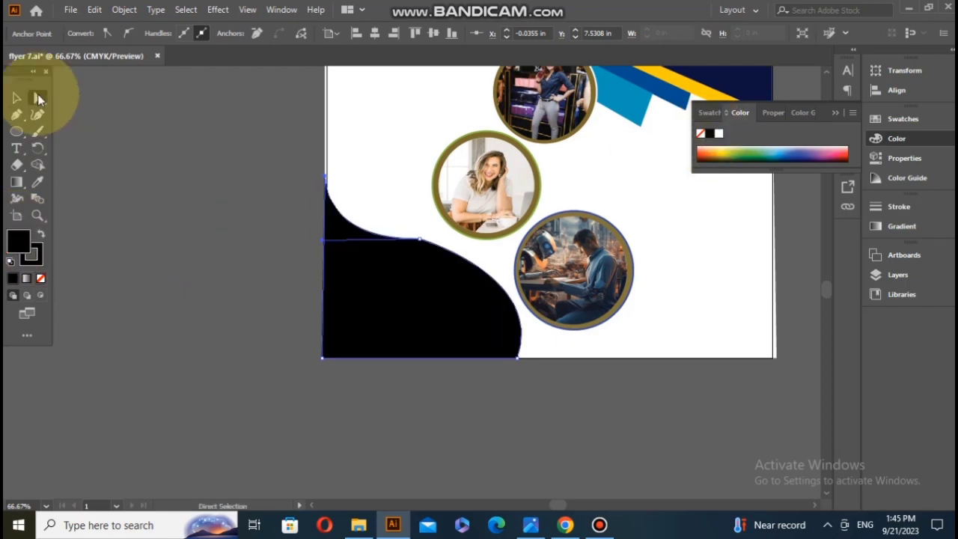
scroll(436, 220, up, 3)
click(390, 281)
drag(389, 299, 312, 453)
scroll(320, 428, down, 2)
click(134, 319)
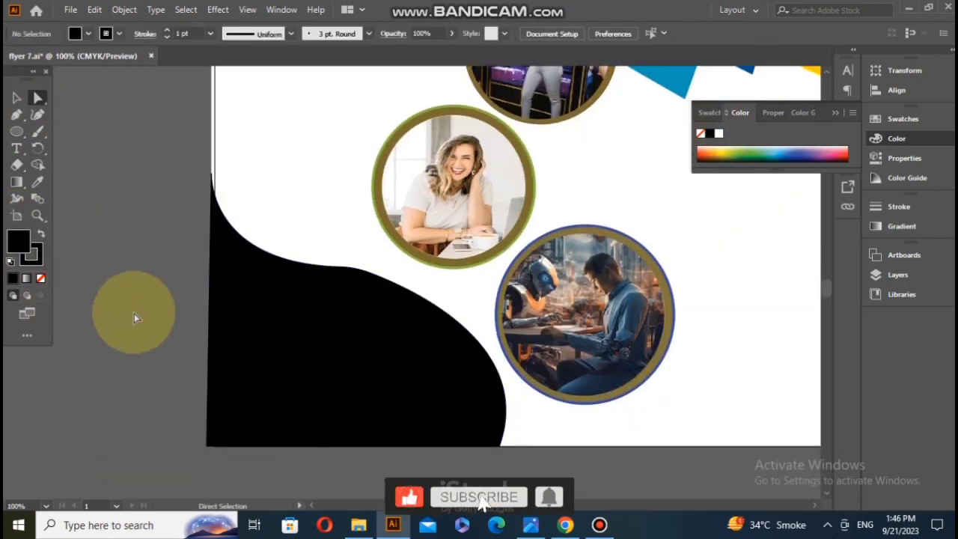
Step: Recolour the corner shape with the navy sampled from the page's upper-right area
scroll(362, 395, down, 1)
click(38, 182)
scroll(229, 254, down, 2)
click(485, 99)
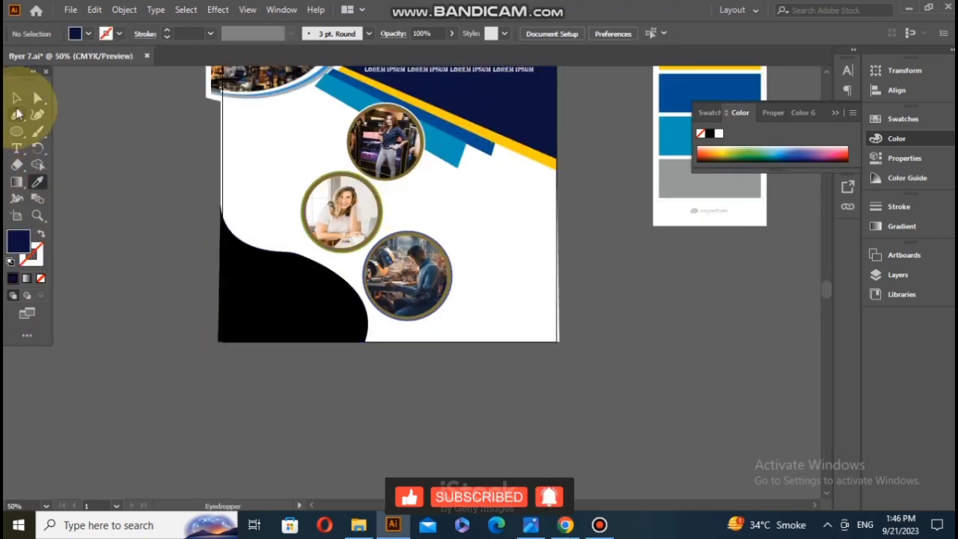
click(17, 98)
click(251, 268)
click(37, 182)
click(509, 93)
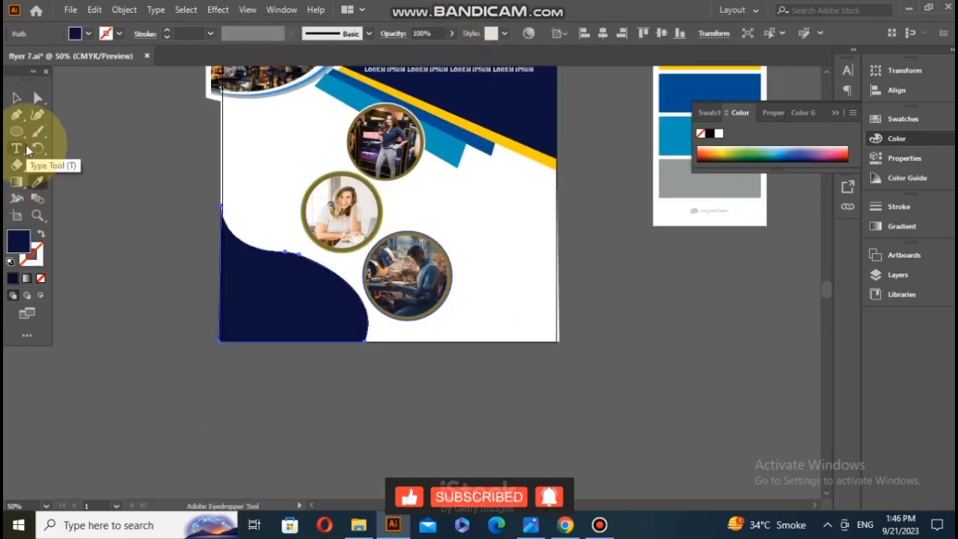
Step: Give the navy corner shape a black stroke and deselect it
click(17, 114)
scroll(225, 263, up, 2)
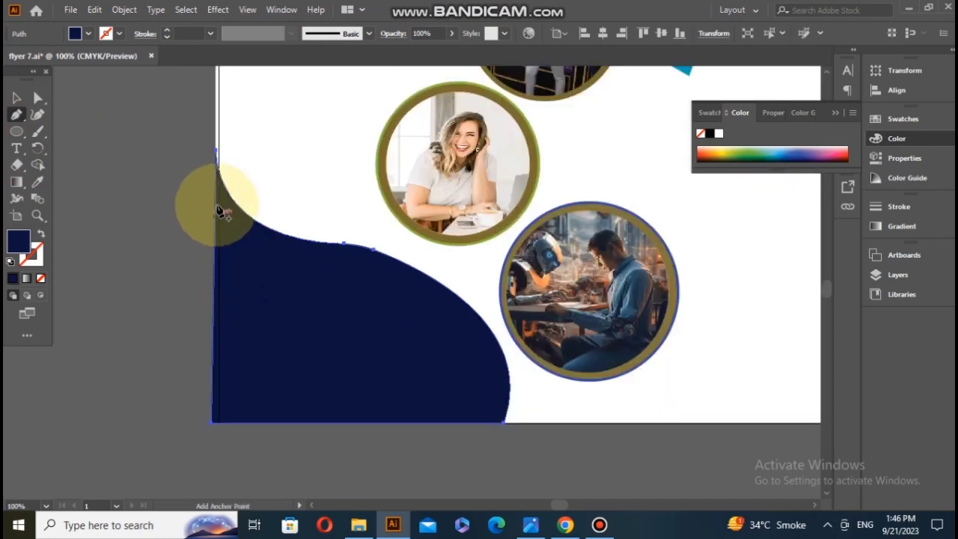
click(31, 256)
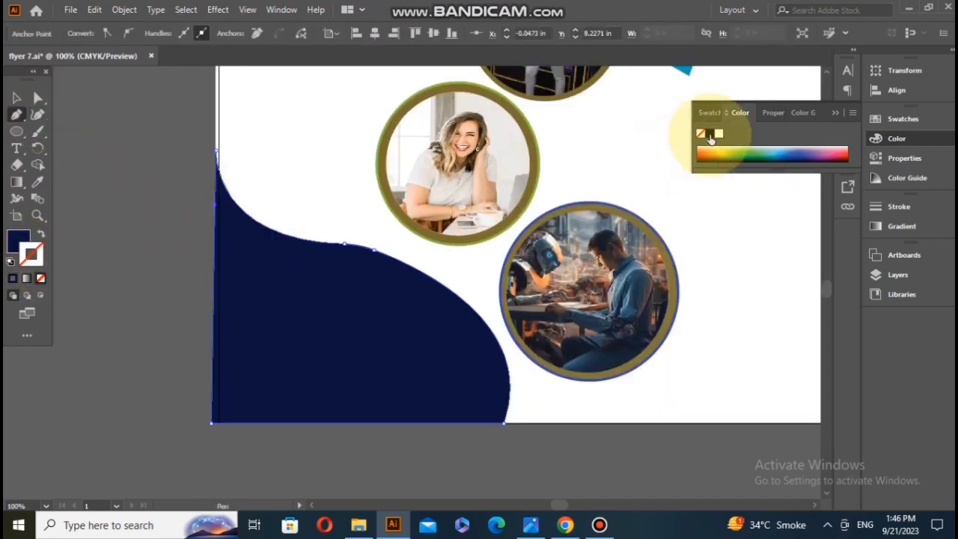
click(710, 133)
click(16, 98)
click(212, 215)
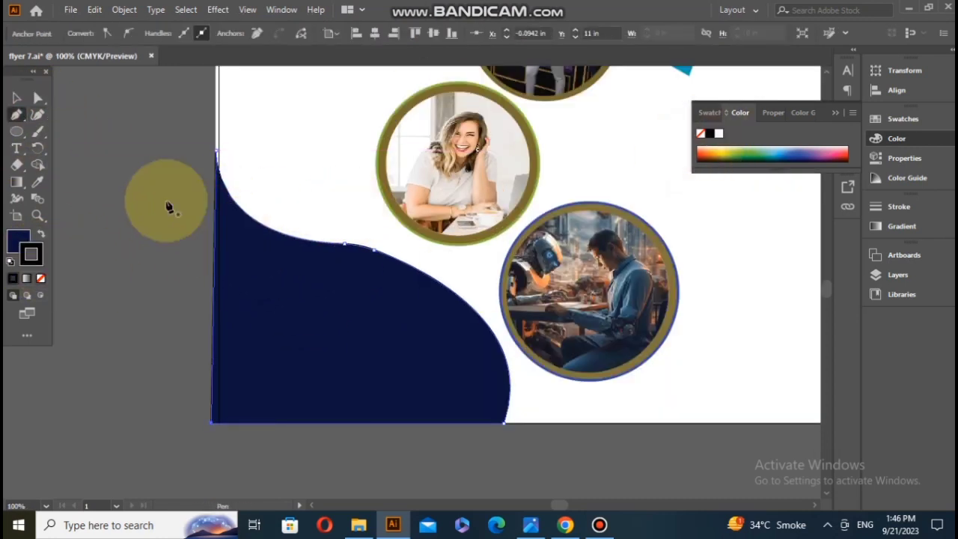
click(127, 196)
Step: Draw an open Pen curve inside the navy shape from the page's left edge to its bottom edge, following the shape's outline
click(16, 114)
click(217, 205)
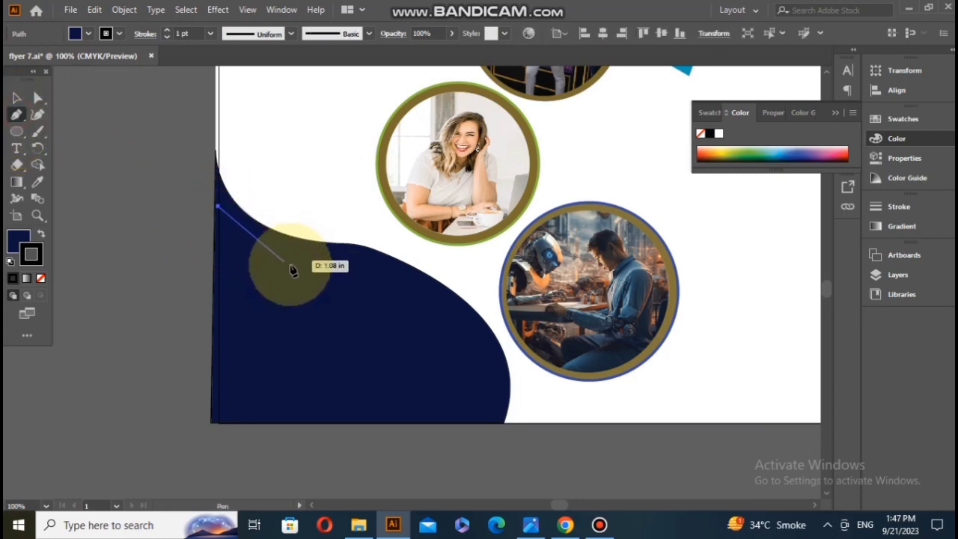
drag(353, 262, 416, 255)
click(353, 262)
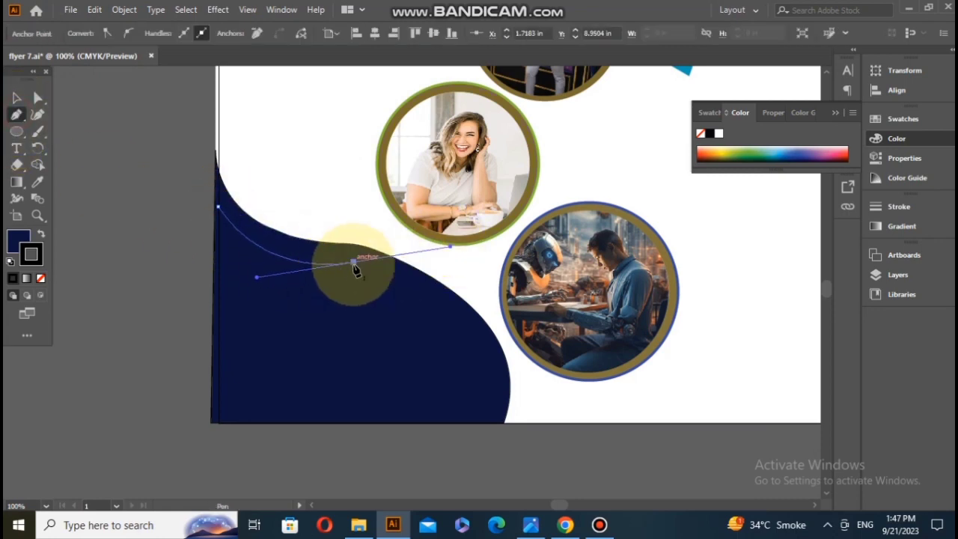
scroll(501, 378, down, 1)
drag(483, 390, 460, 494)
click(483, 389)
click(18, 96)
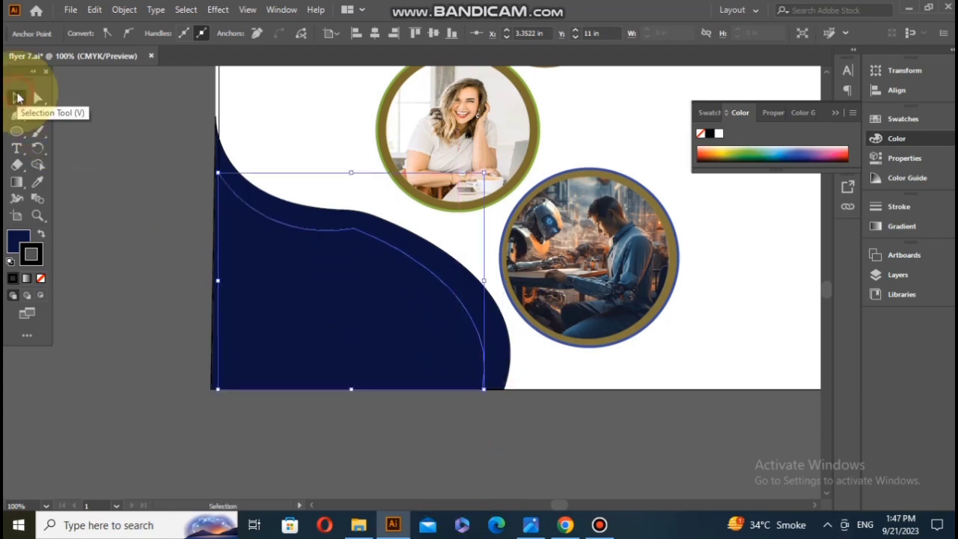
Step: Round the middle anchor of the inner curve into a smooth transition
click(38, 98)
click(353, 229)
drag(351, 245, 320, 352)
Step: Give the inner curve a yellow stroke with a weight of 10 pt
click(18, 97)
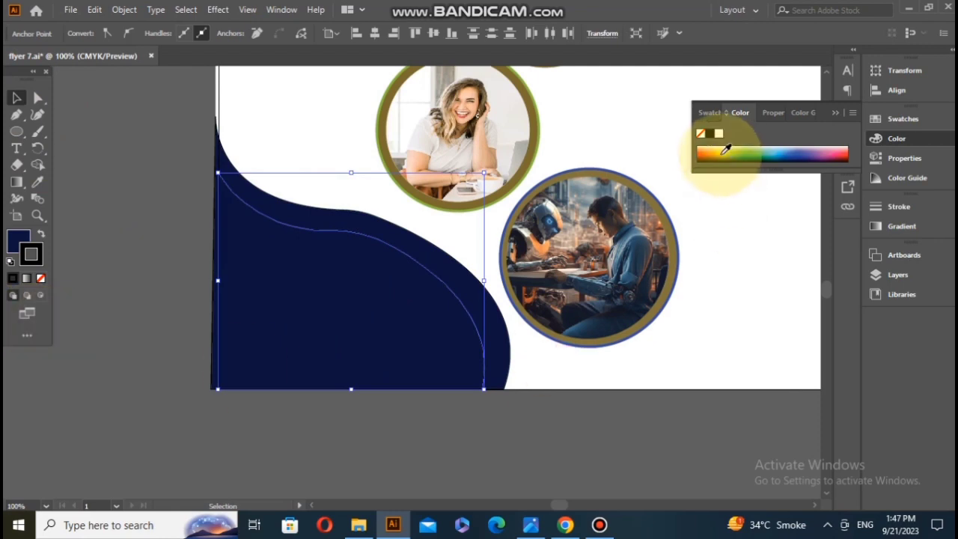
click(149, 144)
click(210, 34)
click(234, 235)
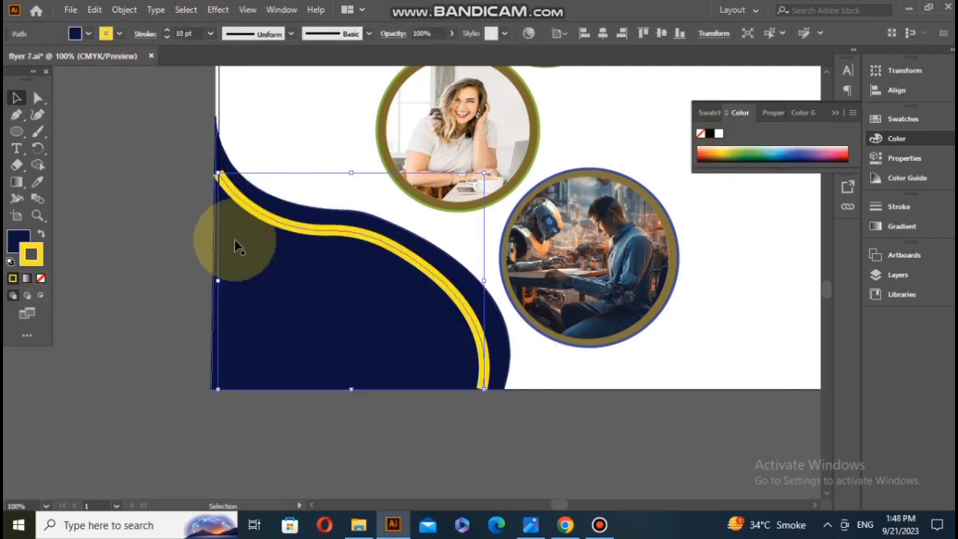